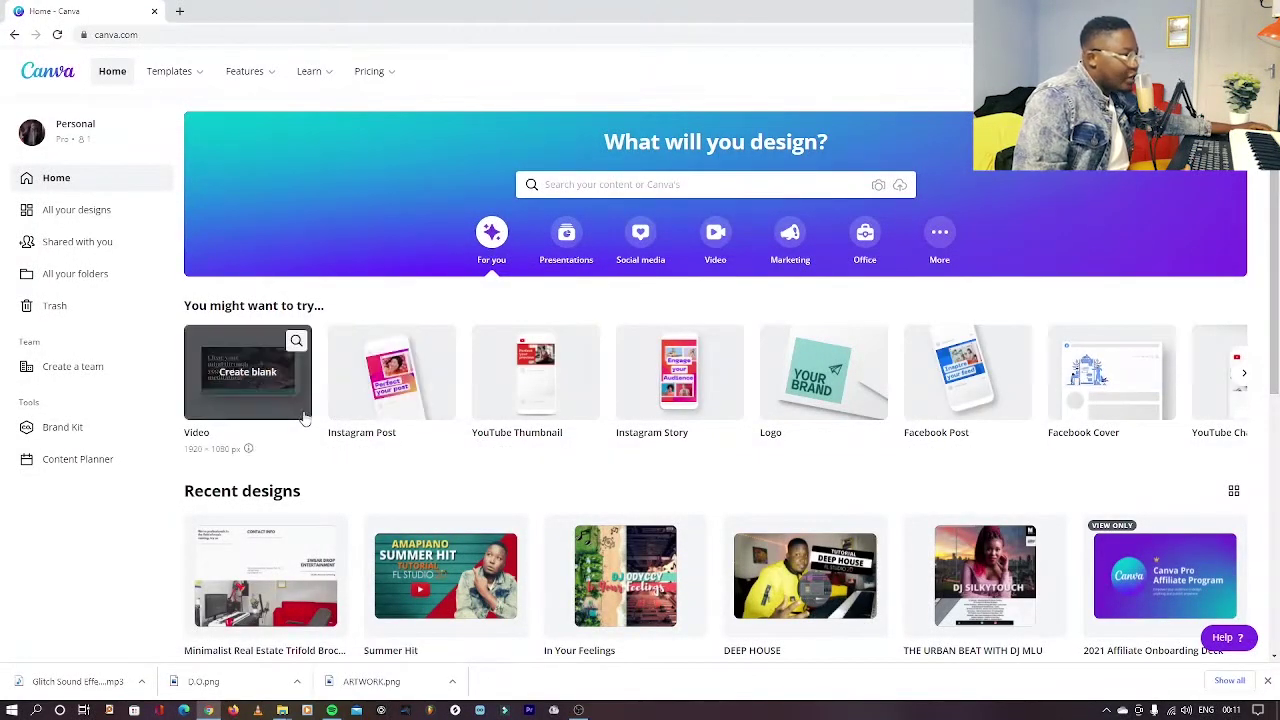
Create a blank YouTube thumbnail and search the templates for 'music'
left_click(549, 409)
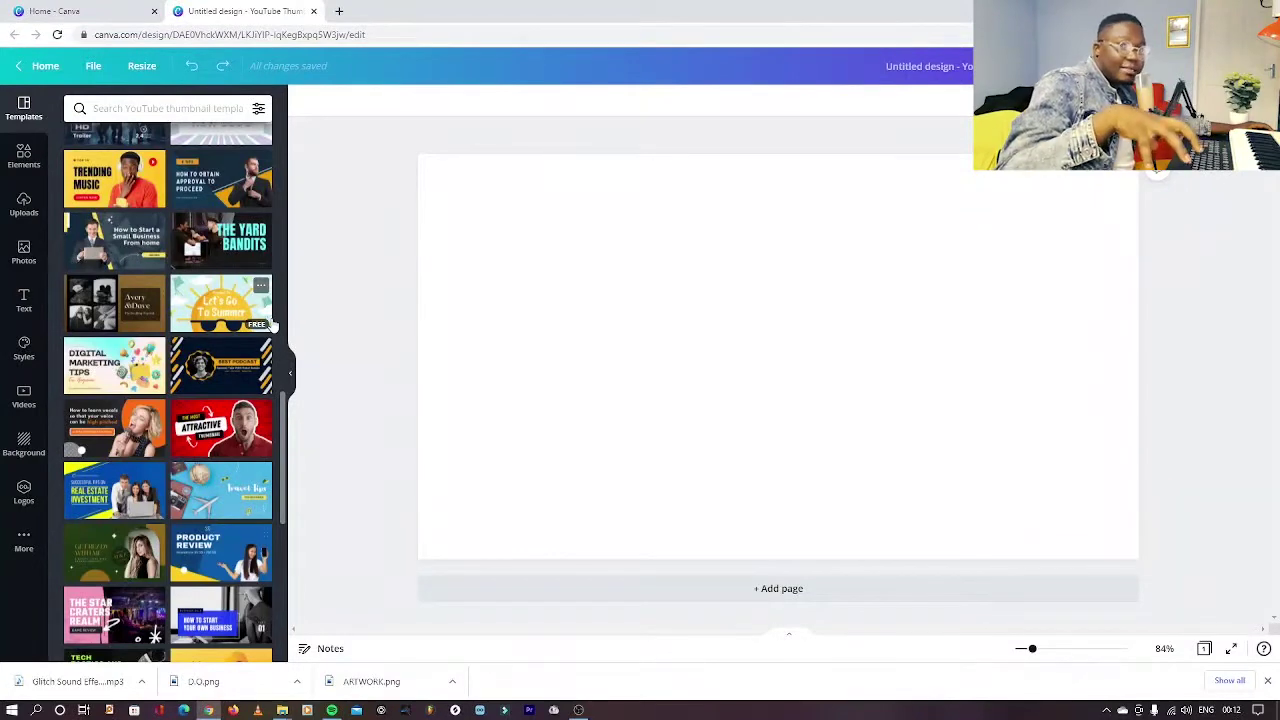
scroll(233, 318, "up", 5)
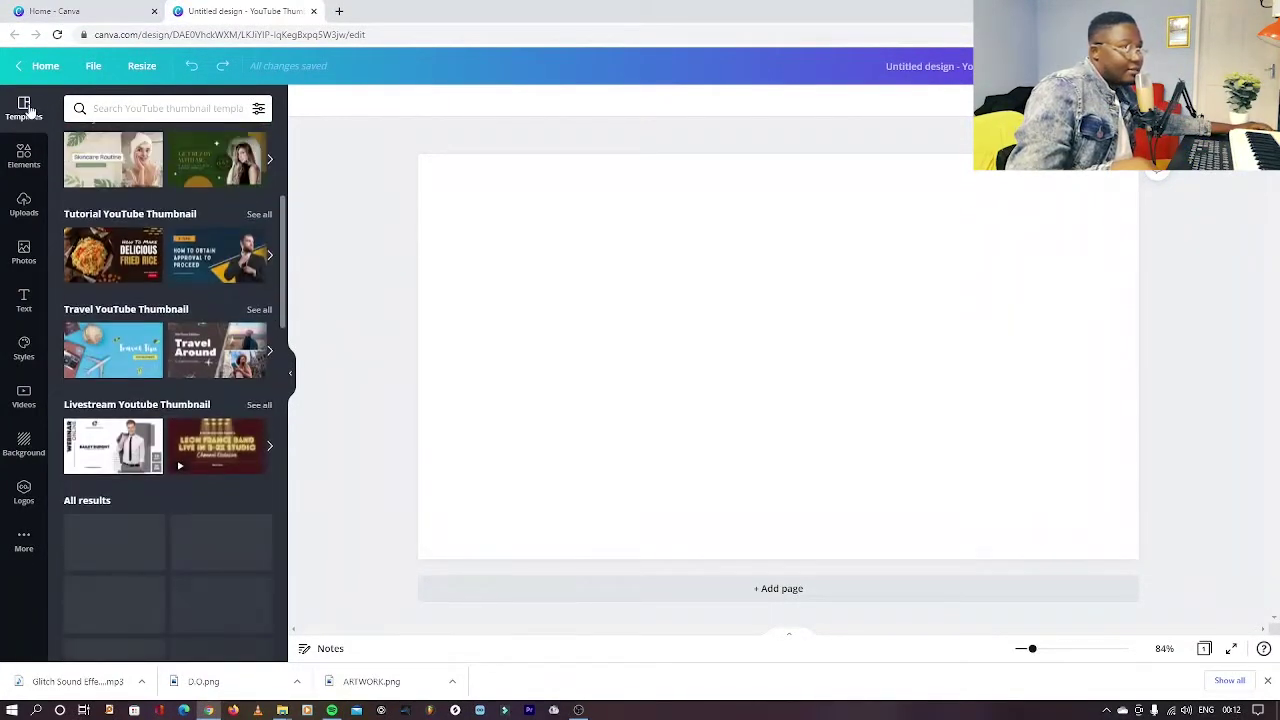
left_click_drag(283, 237, 285, 388)
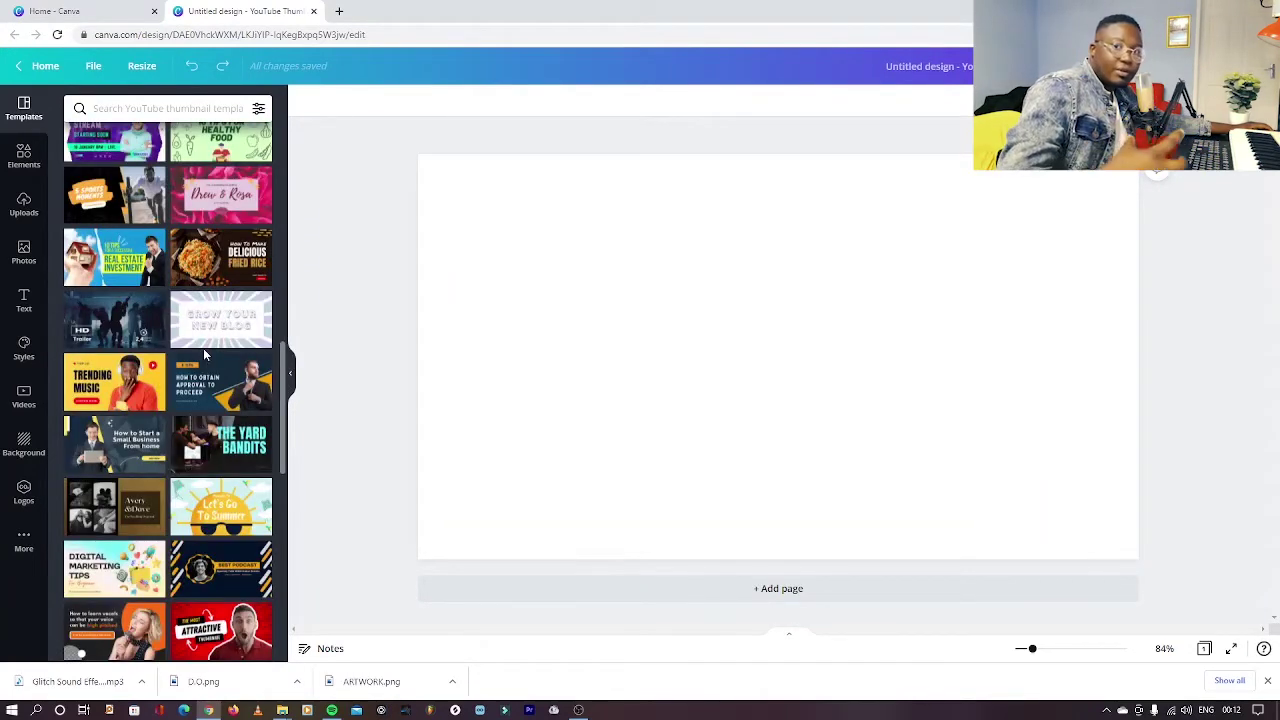
type("music")
key("Return")
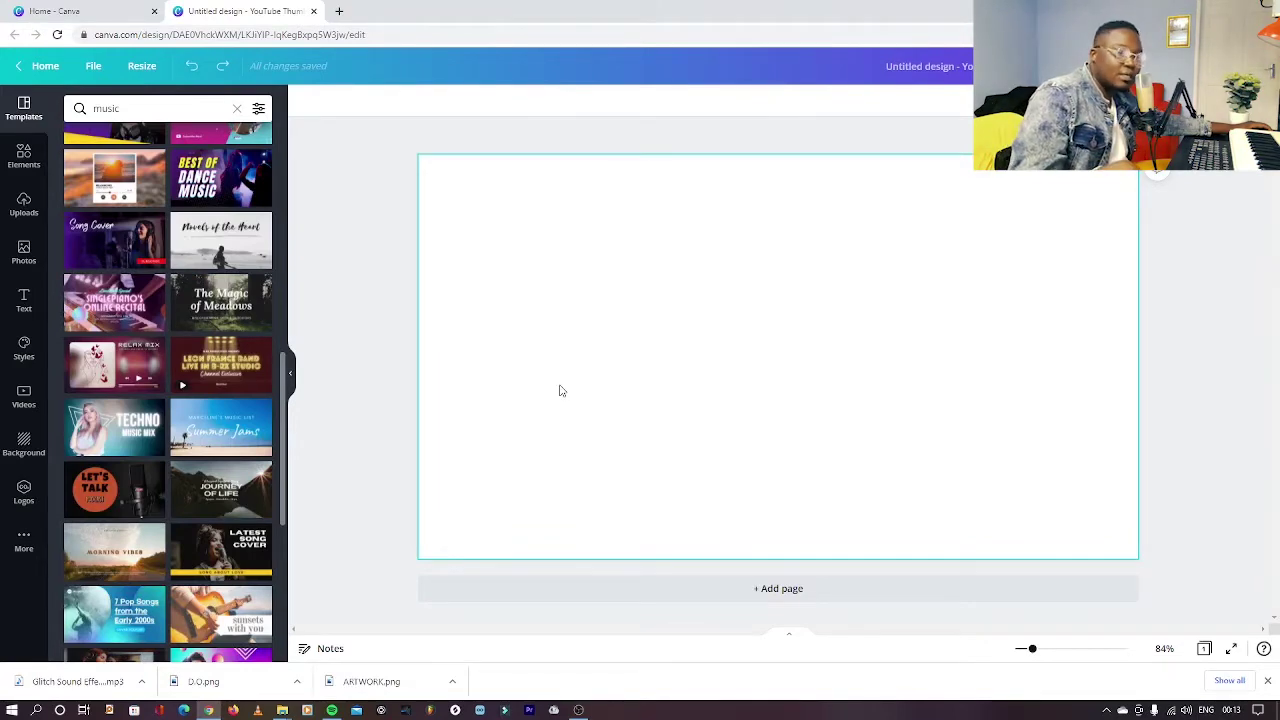
Drag the last photo from the Photoshop Express folder onto the Canva thumbnail canvas
mouse_move(285, 712)
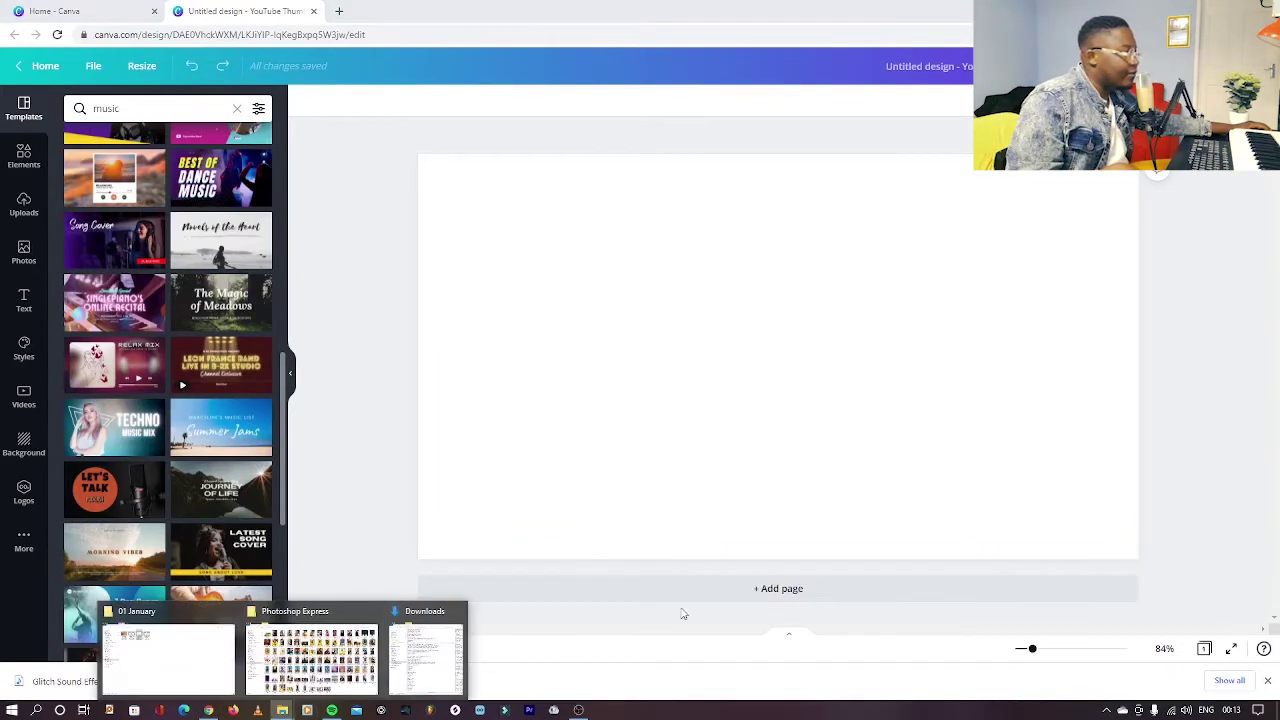
left_click(315, 640)
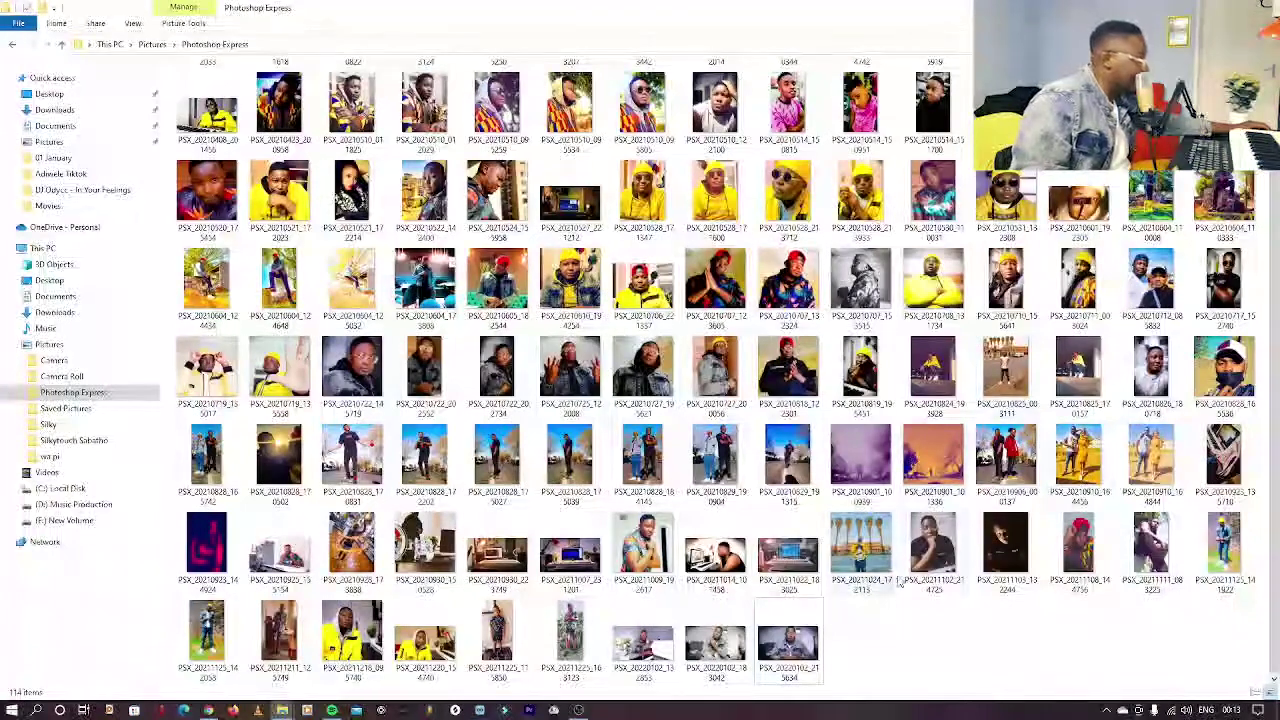
left_click_drag(792, 652, 766, 446)
key("alt+Tab")
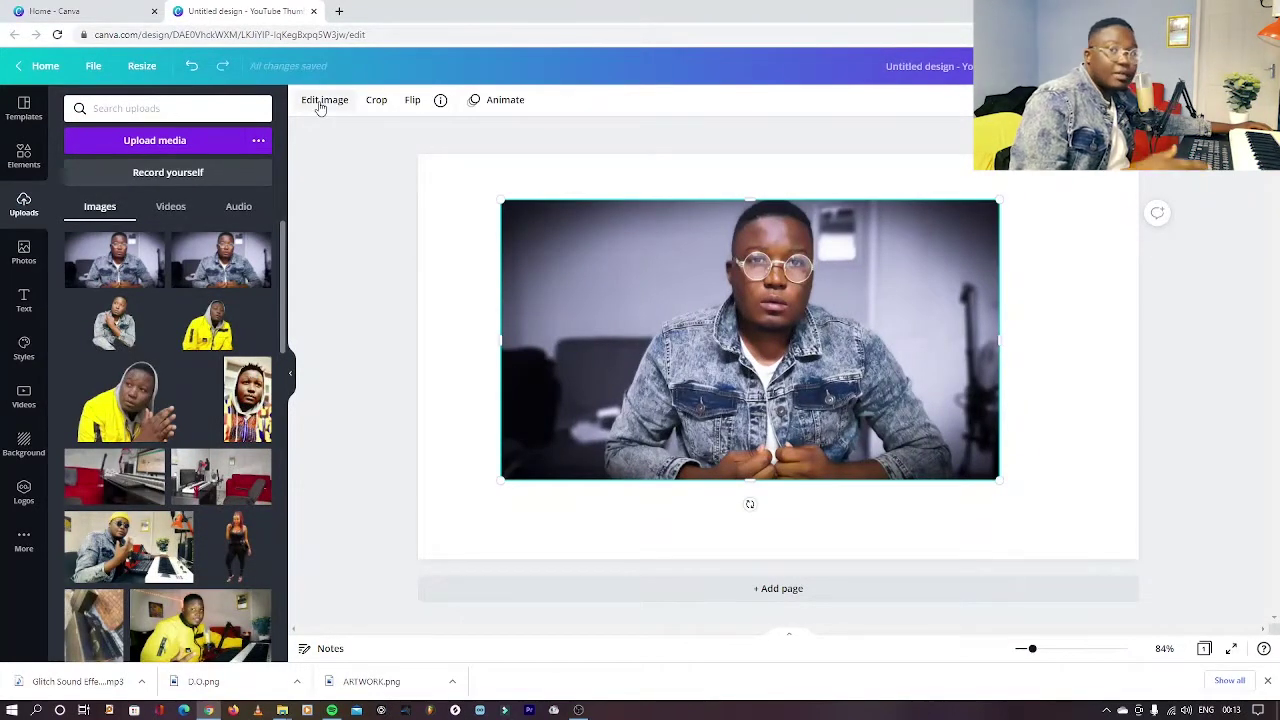
Remove the portrait photo's background with BG Remover
left_click(320, 104)
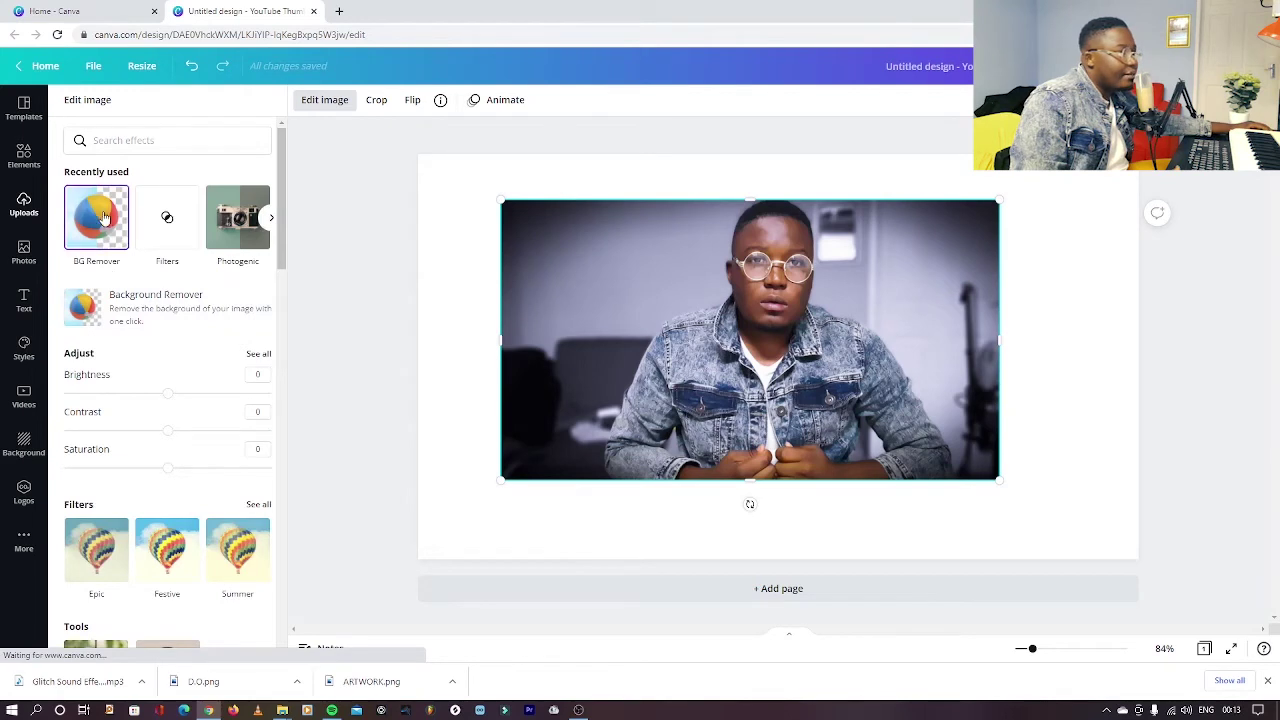
left_click(107, 218)
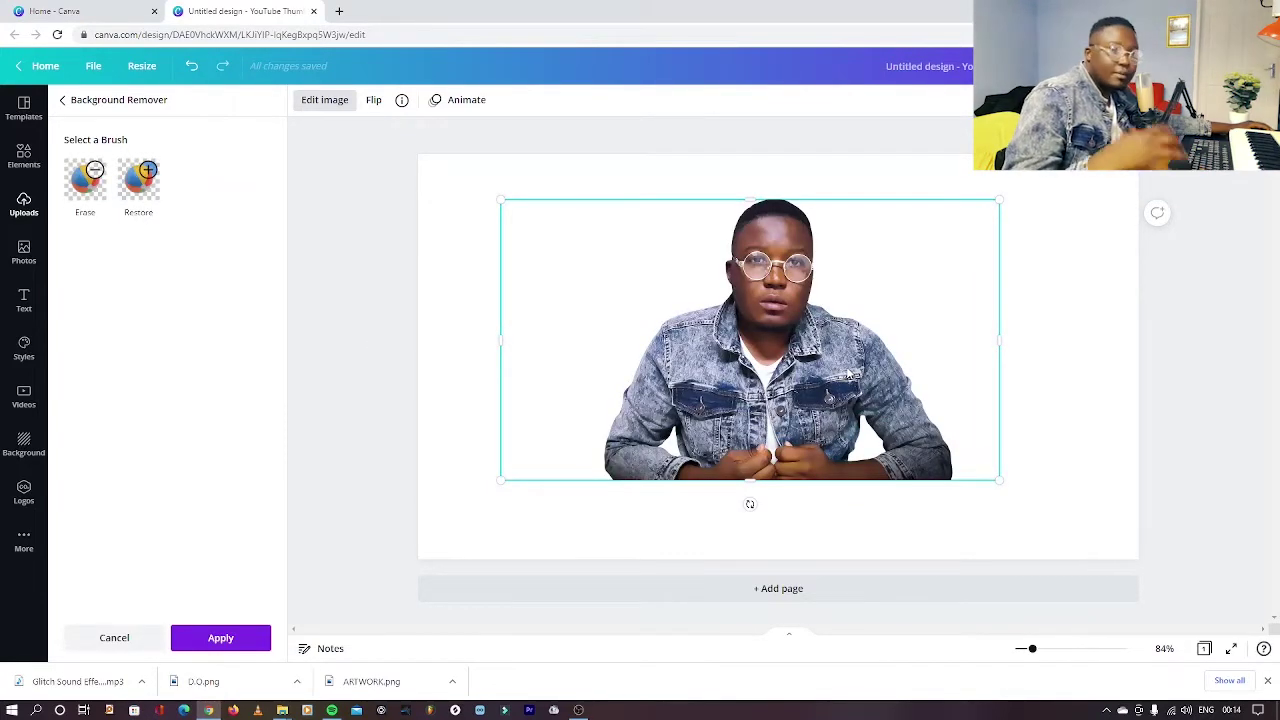
left_click(218, 640)
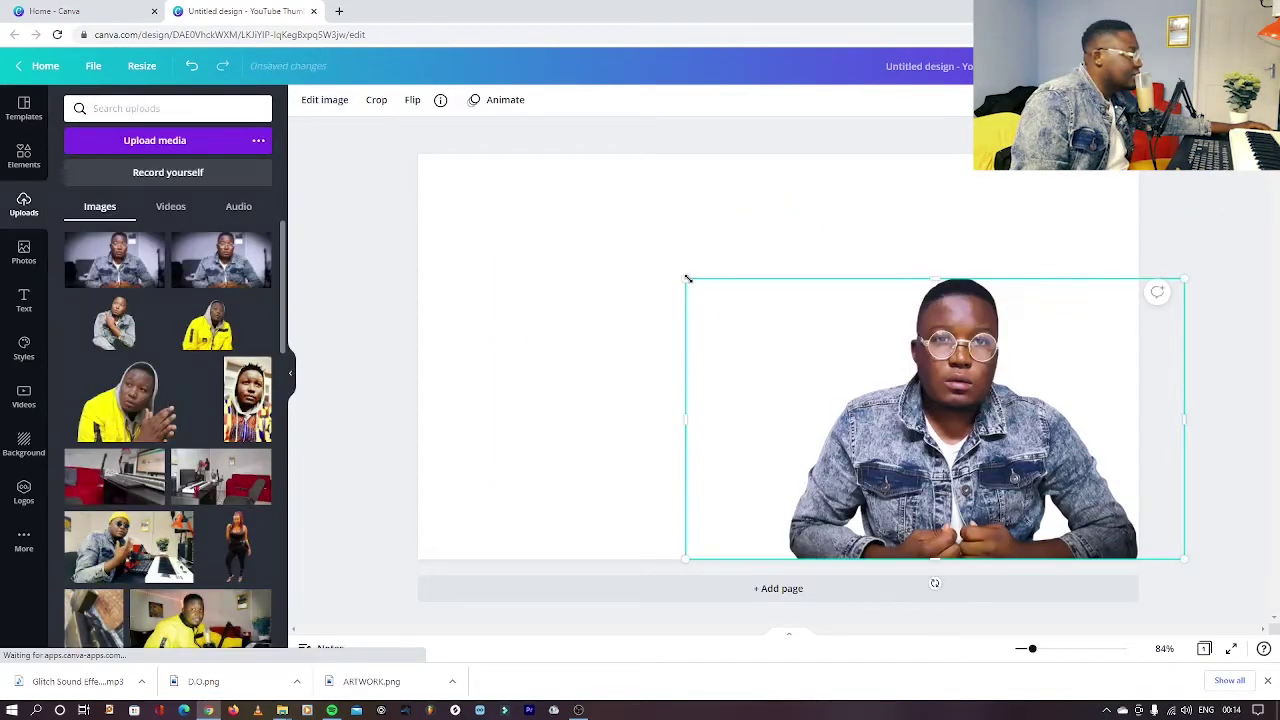
Enlarge the cut-out portrait and move it to the right side of the page
left_click_drag(686, 277, 470, 110)
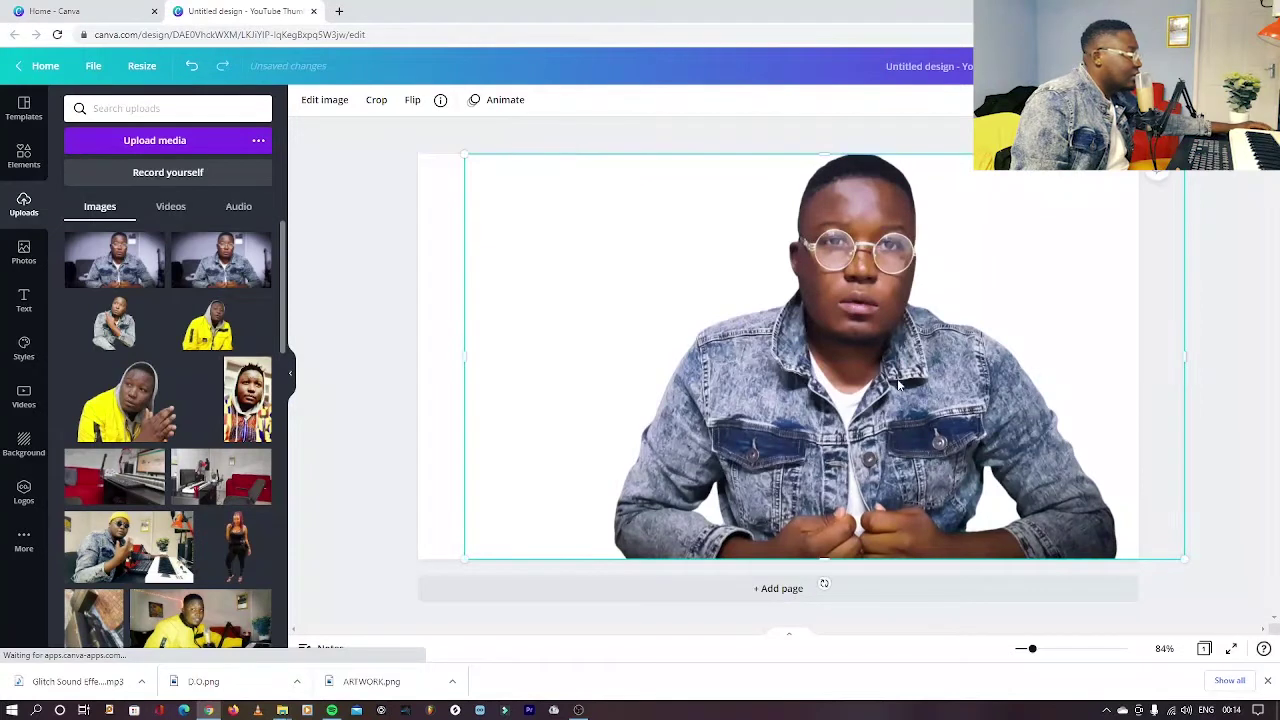
left_click_drag(878, 373, 956, 375)
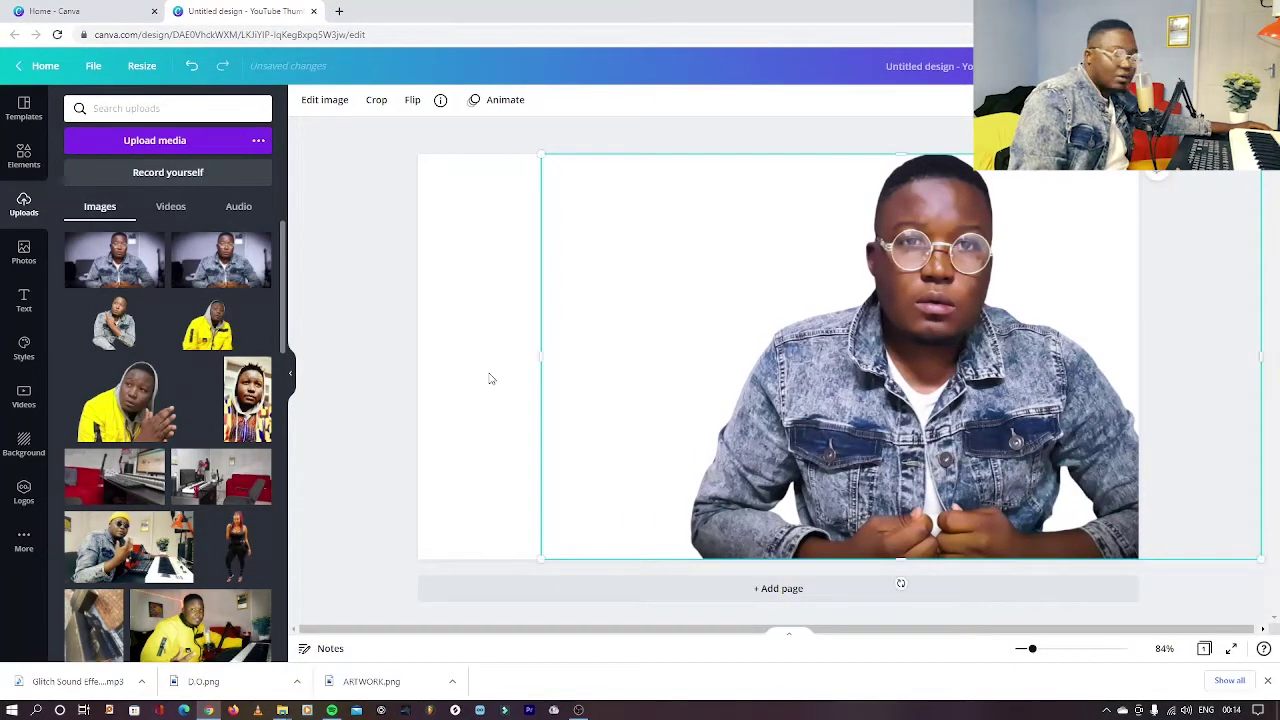
left_click(393, 345)
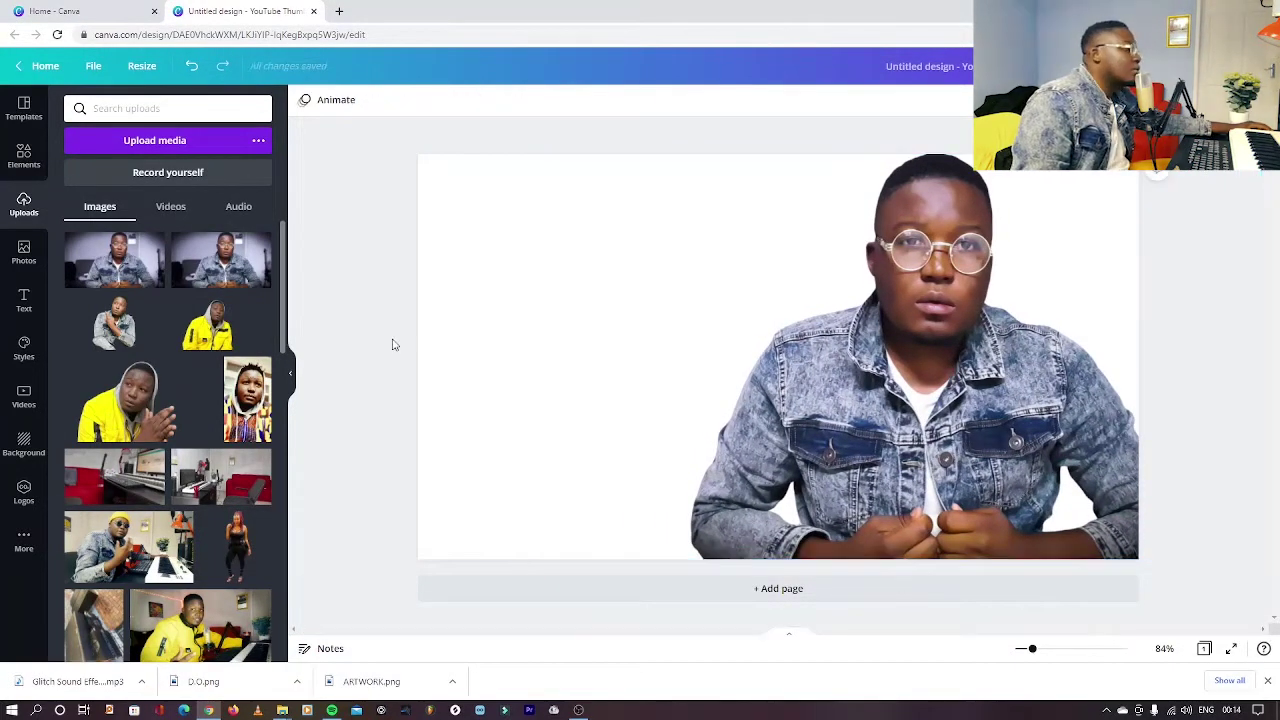
Search elements for 'gradient' and add the teal-purple gradient square from Graphics
left_click(24, 443)
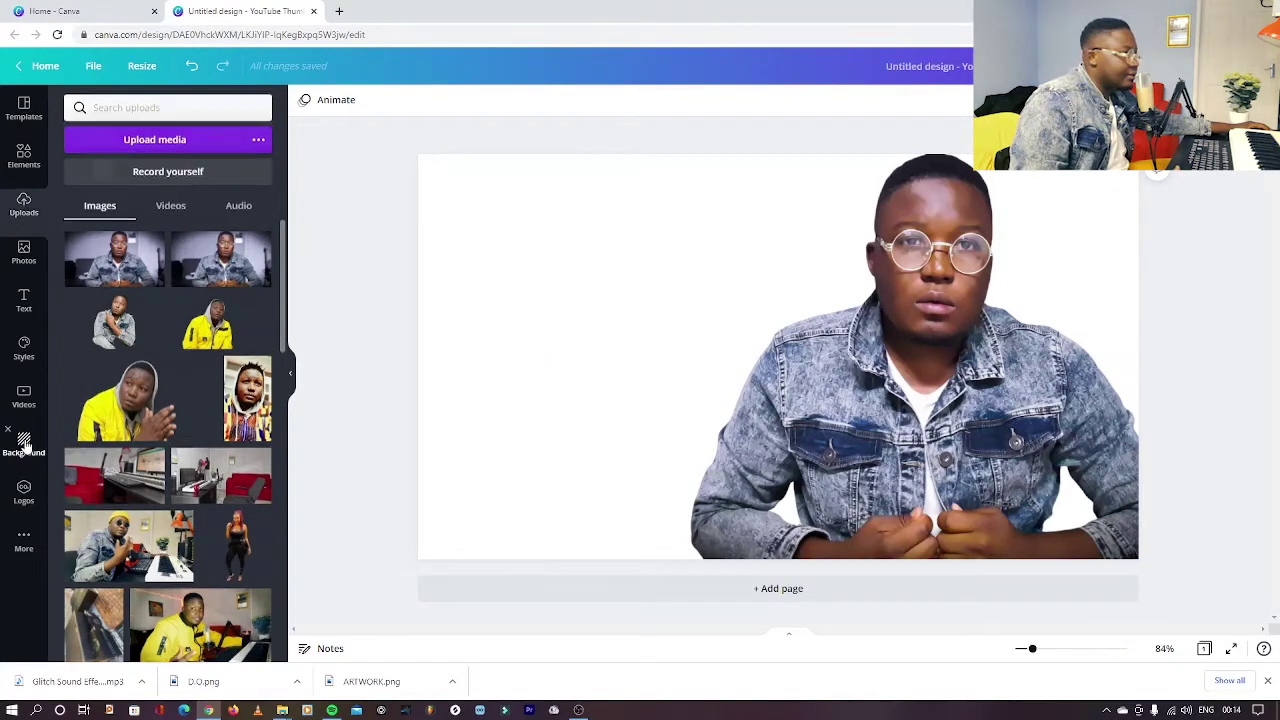
left_click(26, 157)
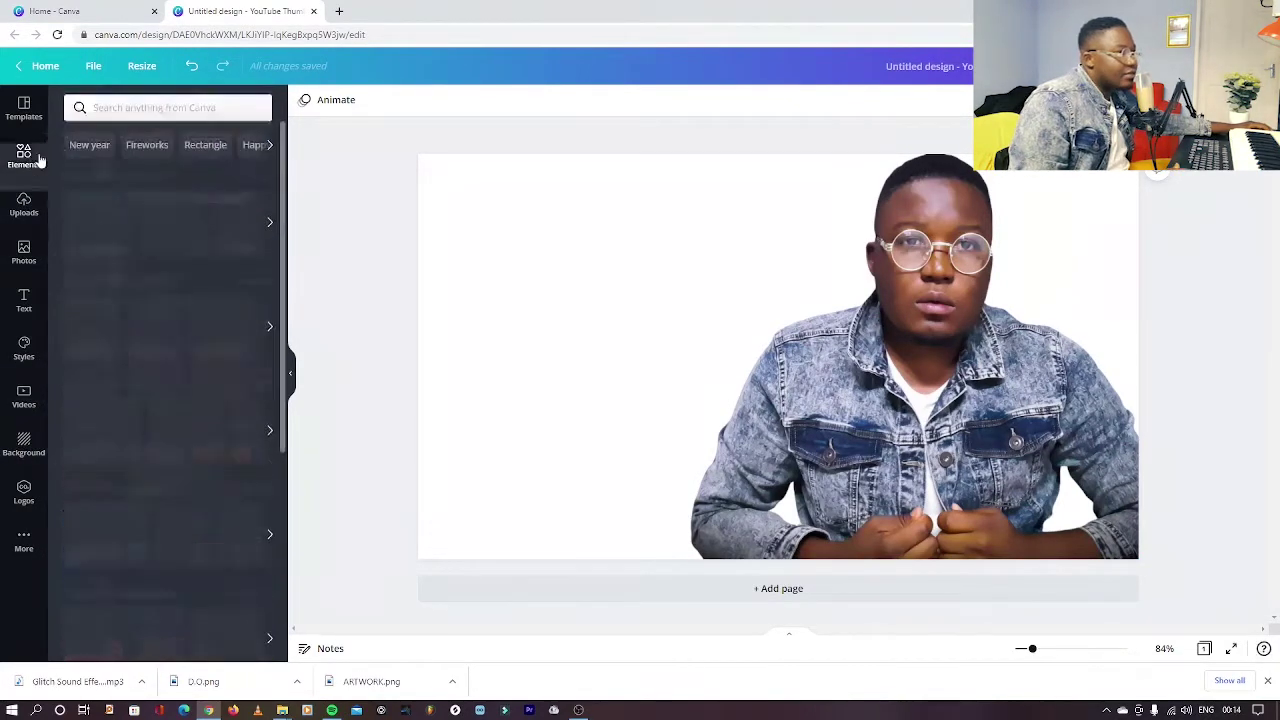
left_click(142, 109)
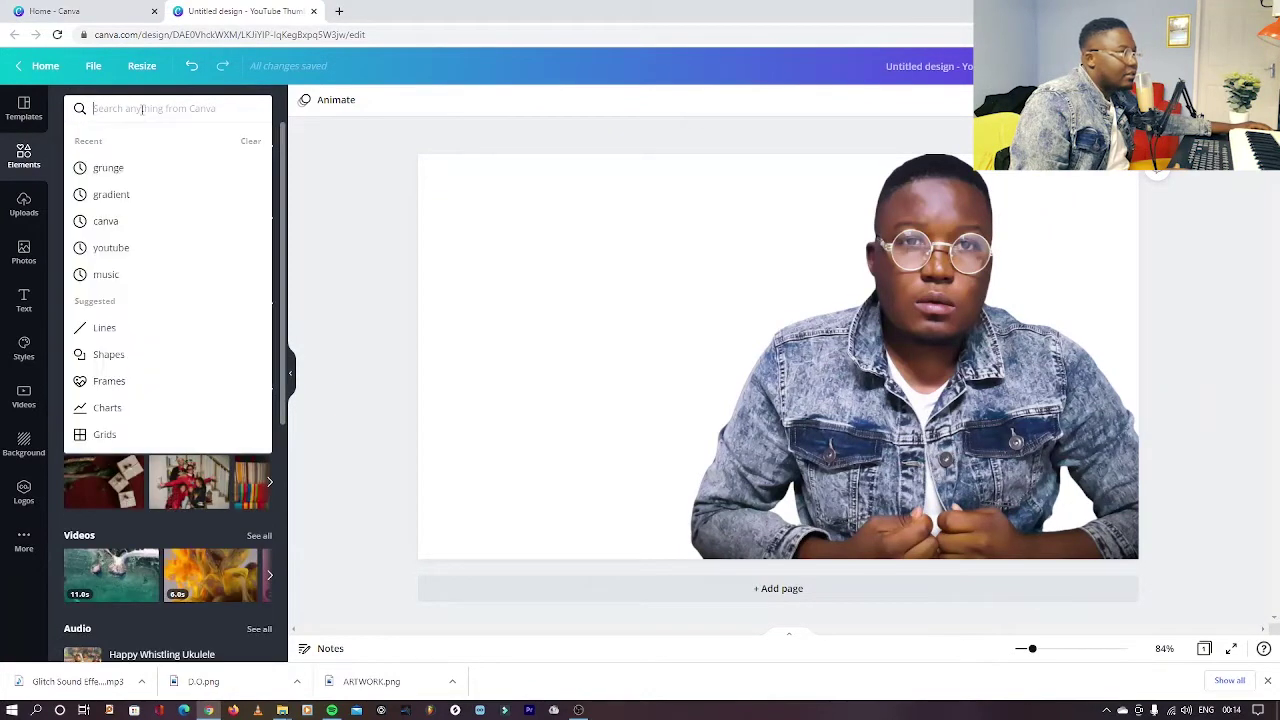
type("g")
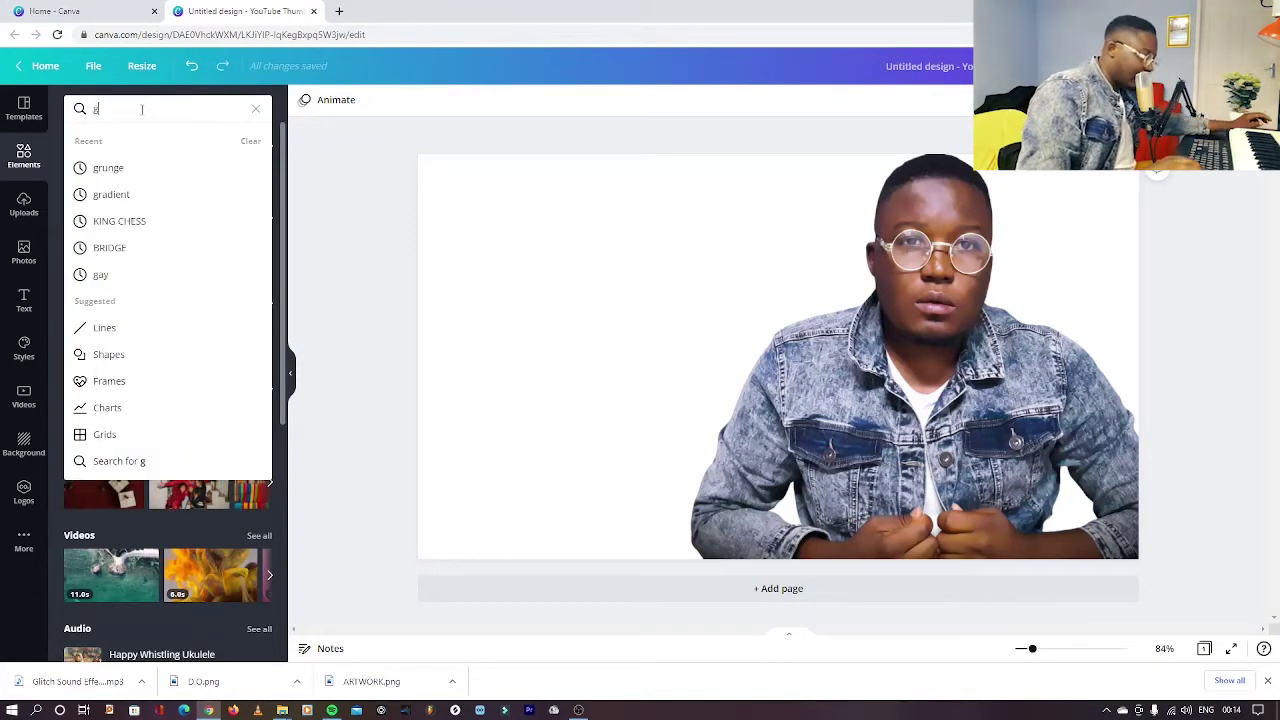
type("radi")
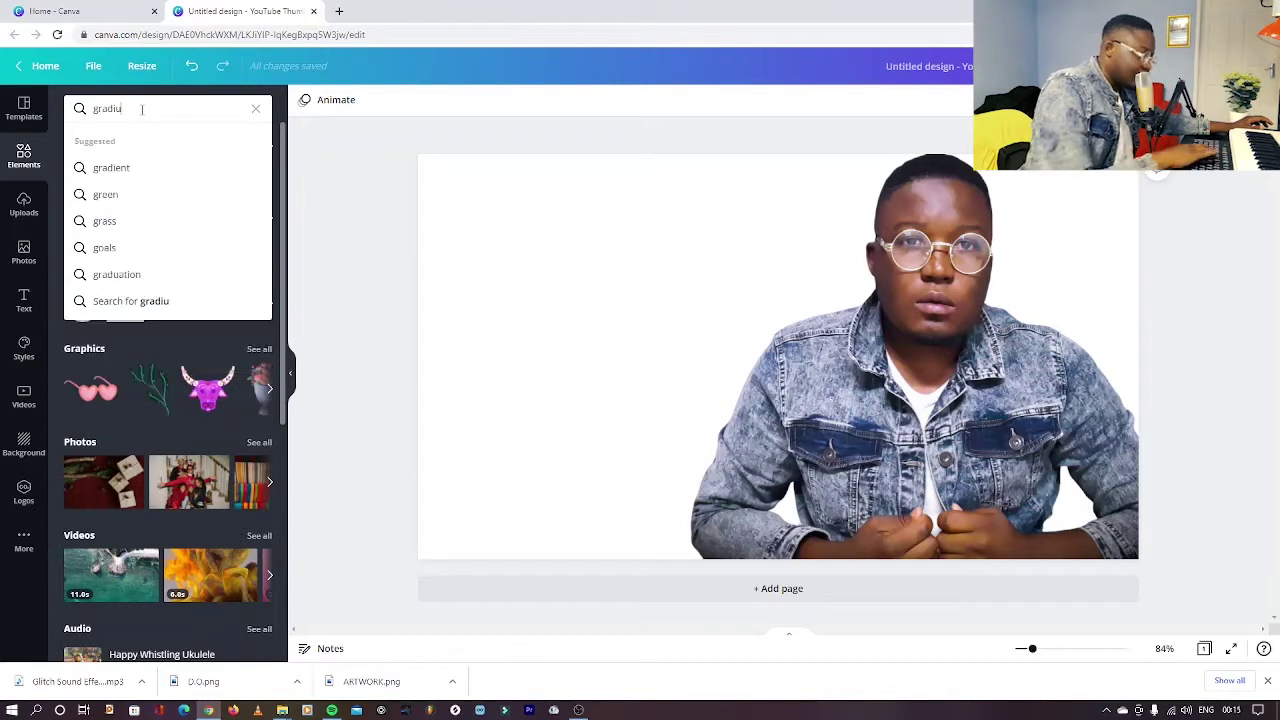
type("e")
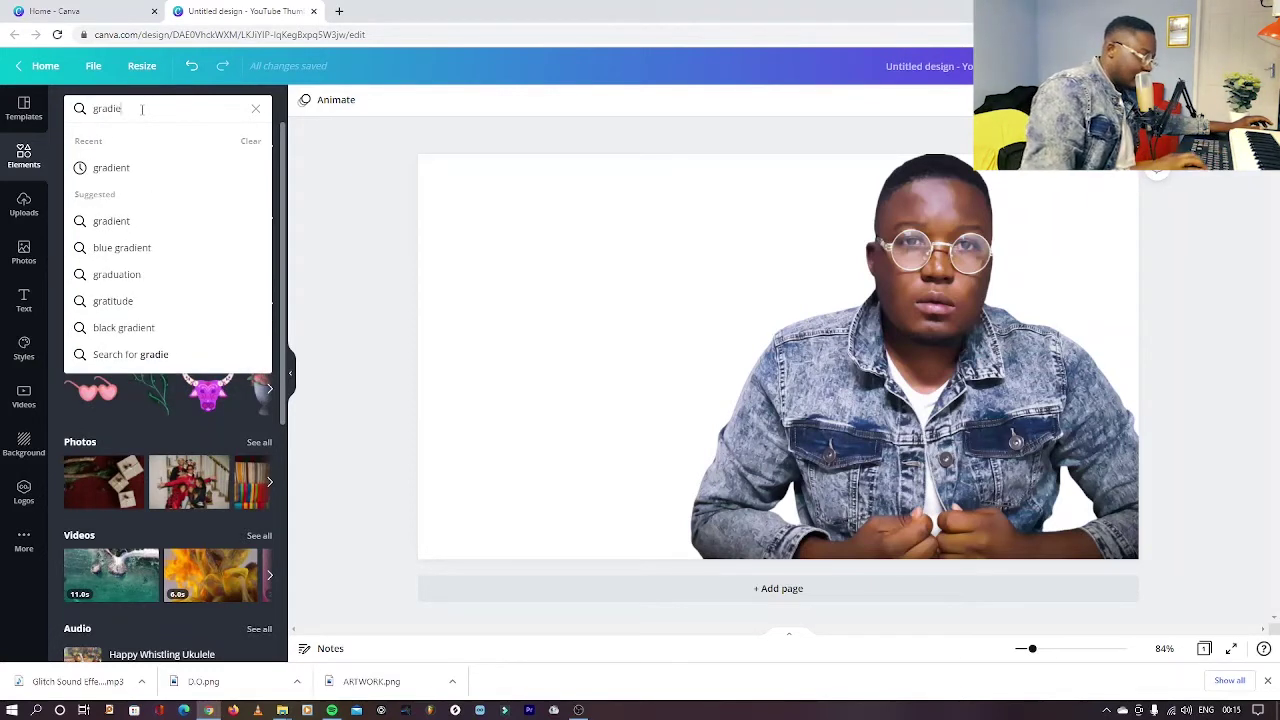
type("nt")
left_click(143, 165)
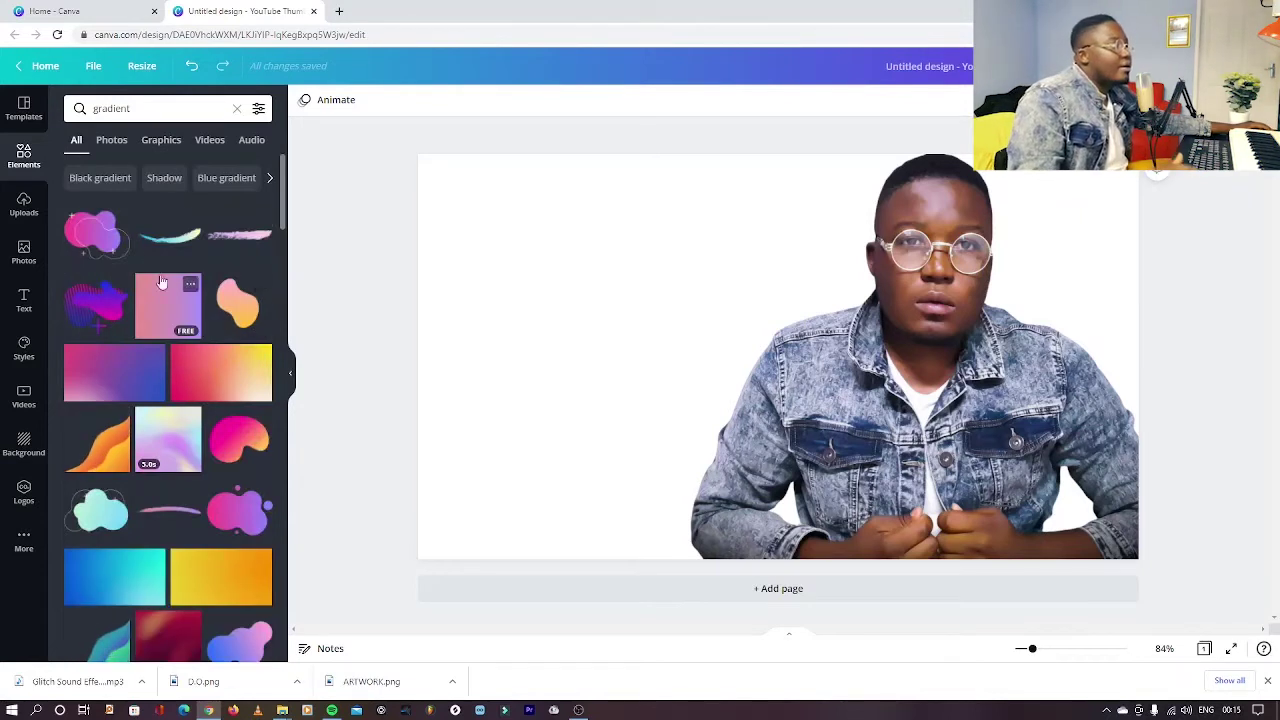
left_click(161, 140)
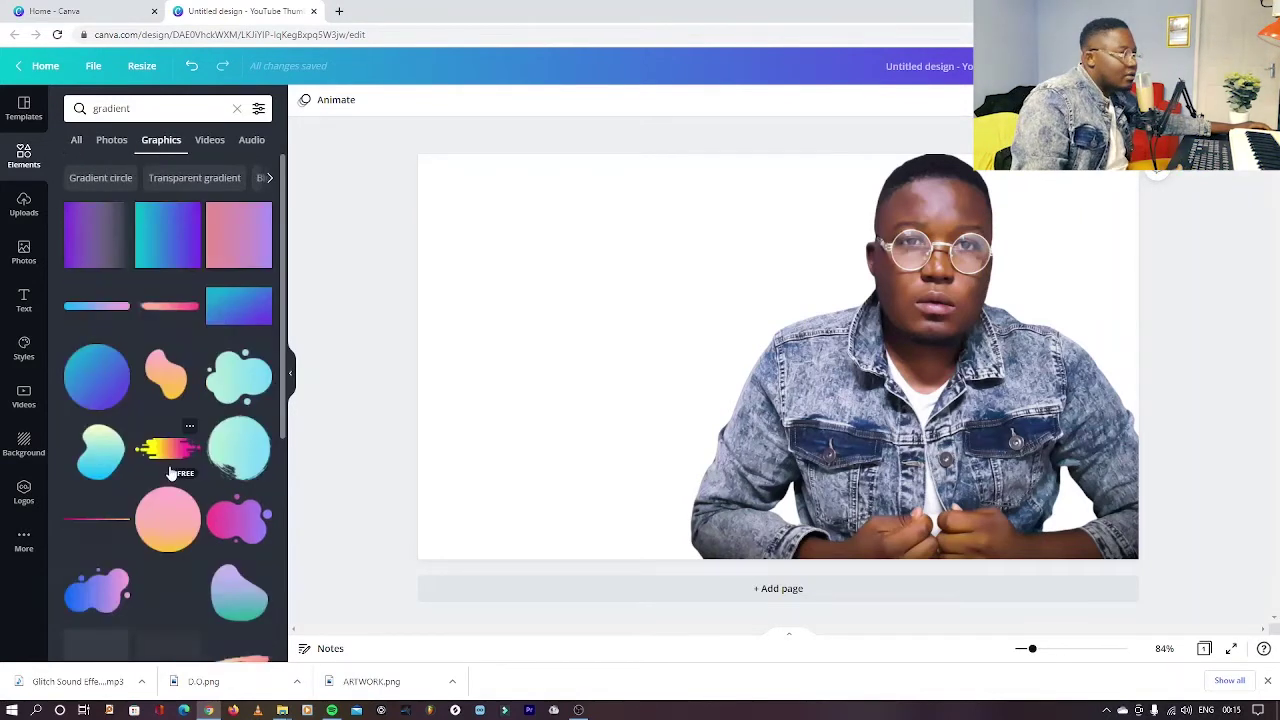
left_click(169, 234)
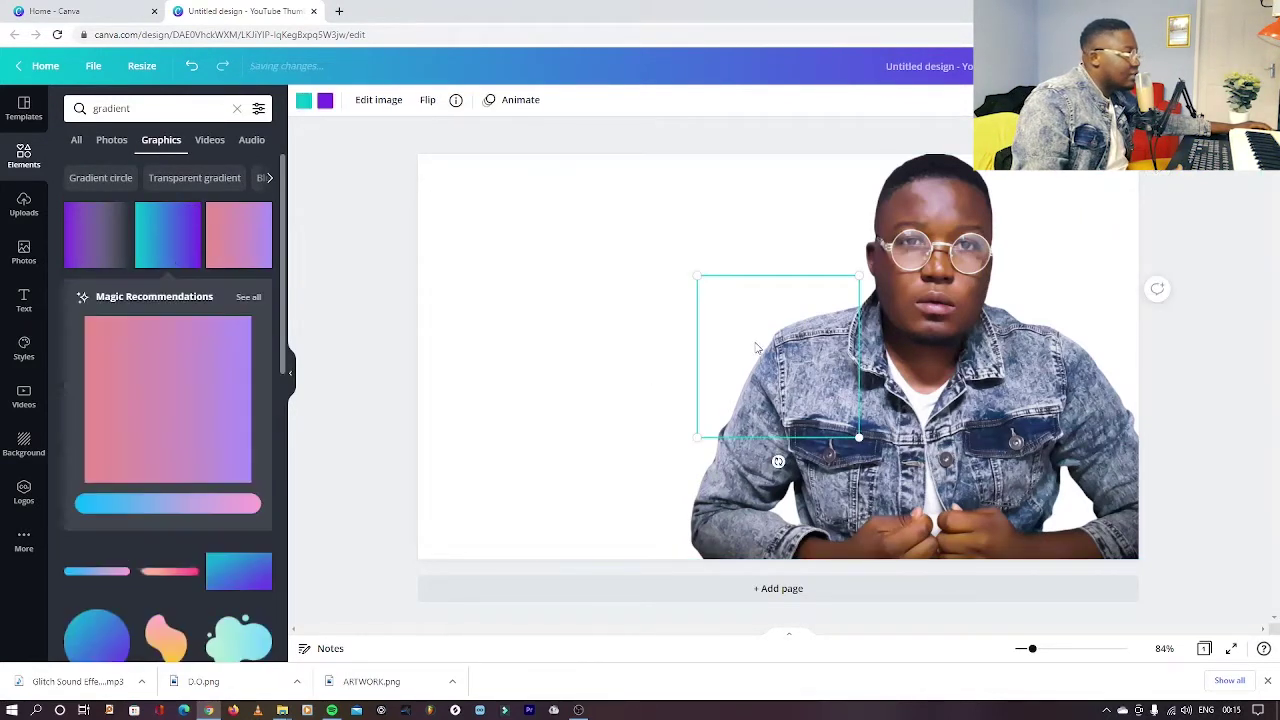
Rotate and stretch the gradient so it fills the whole page
left_click_drag(756, 342, 594, 300)
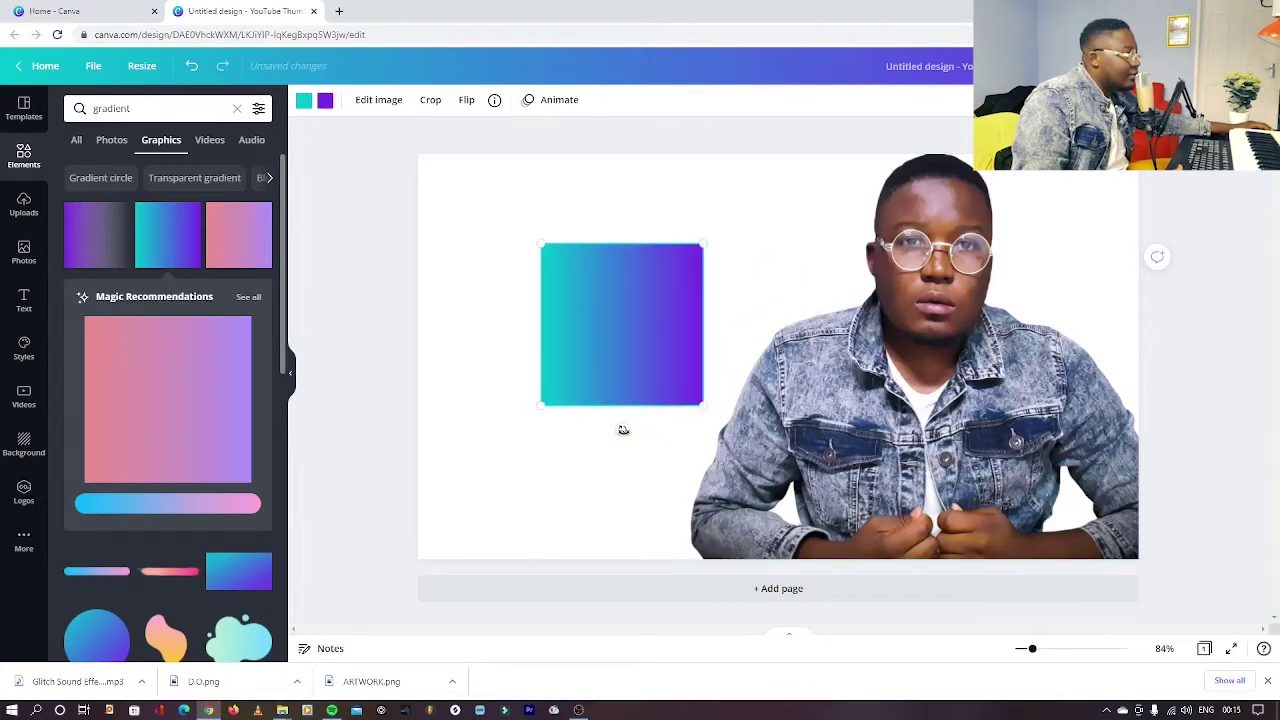
left_click_drag(620, 429, 766, 323)
left_click_drag(667, 335, 526, 244)
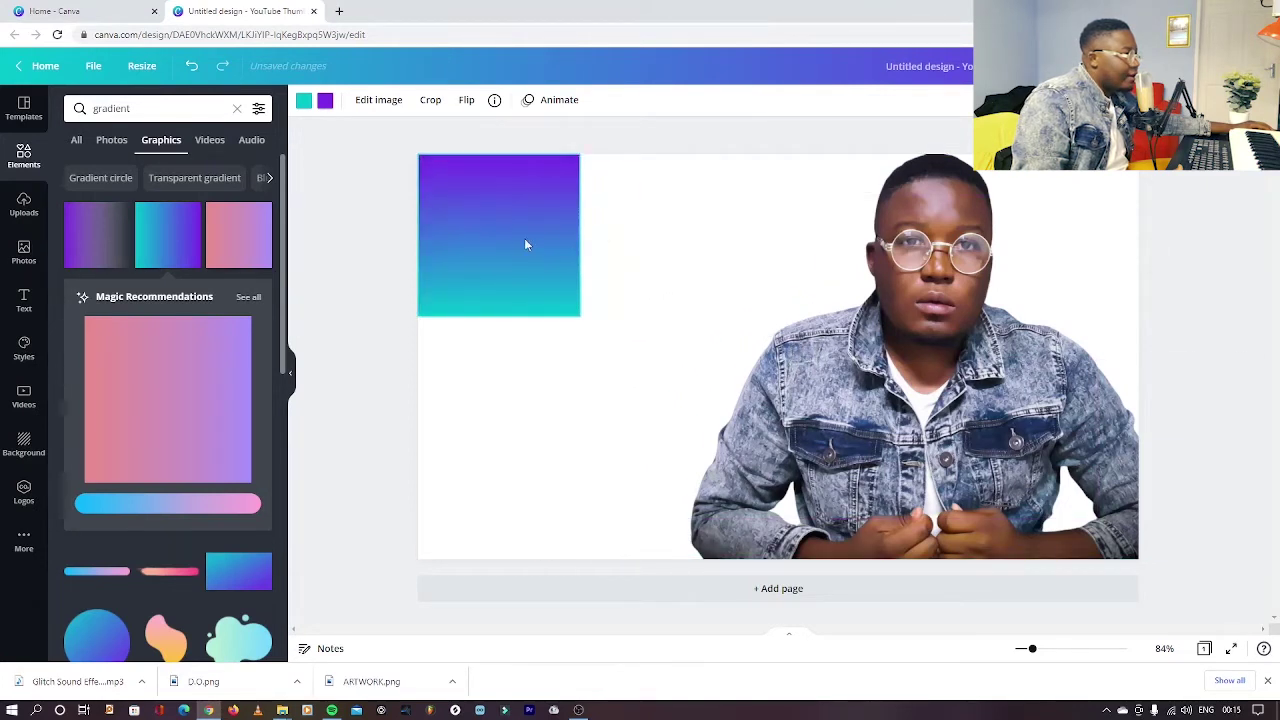
left_click_drag(583, 316, 1114, 611)
left_click_drag(1046, 452, 1157, 452)
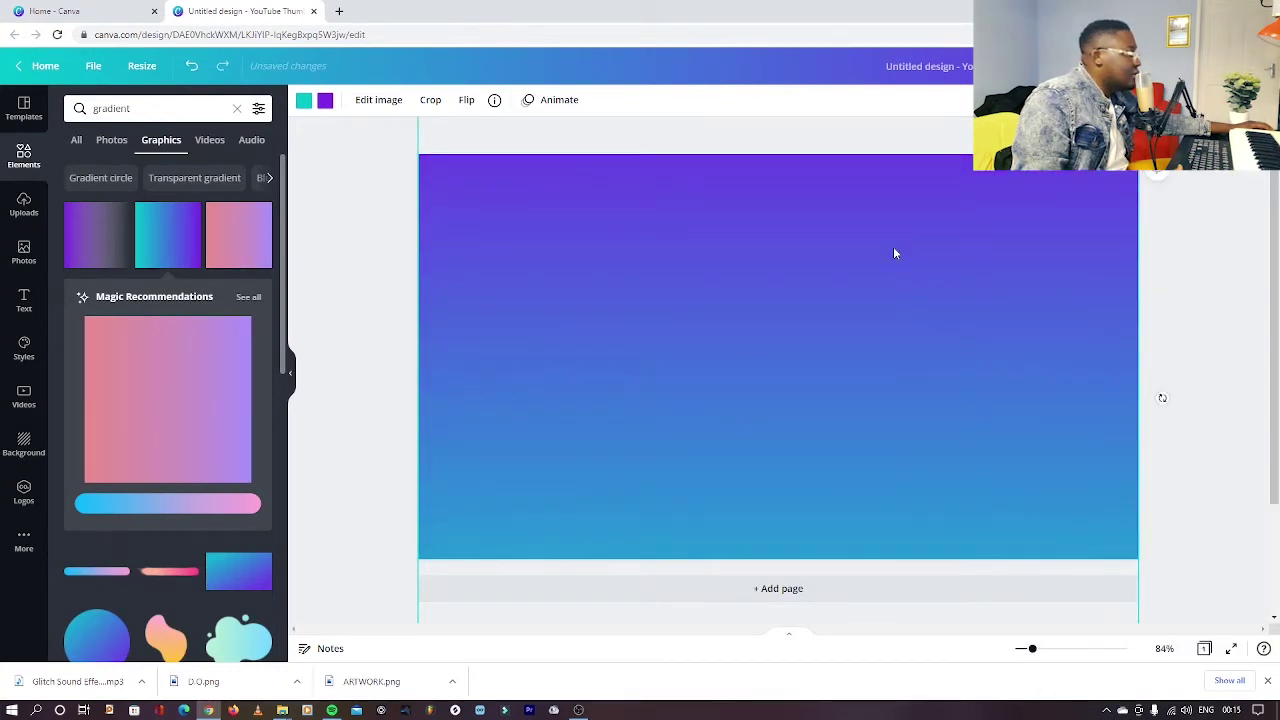
left_click_drag(895, 253, 889, 363)
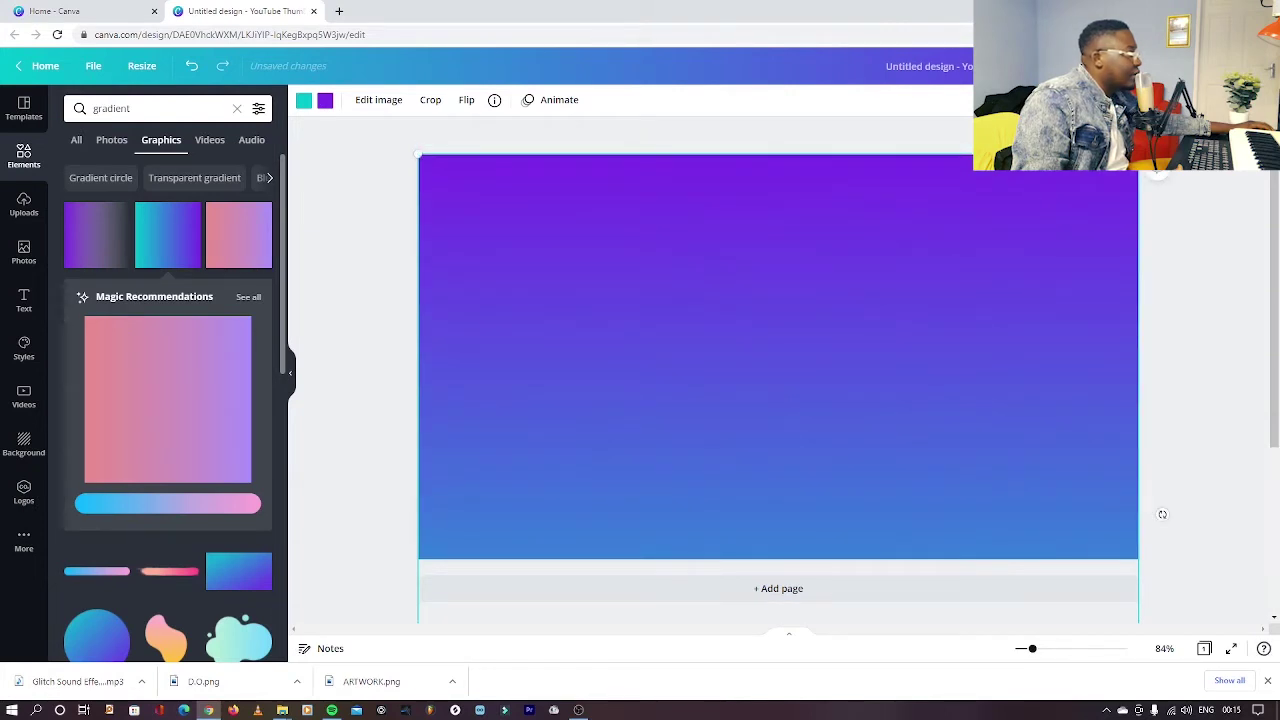
Bring the portrait in front of the gradient
left_click(995, 100)
left_click(911, 140)
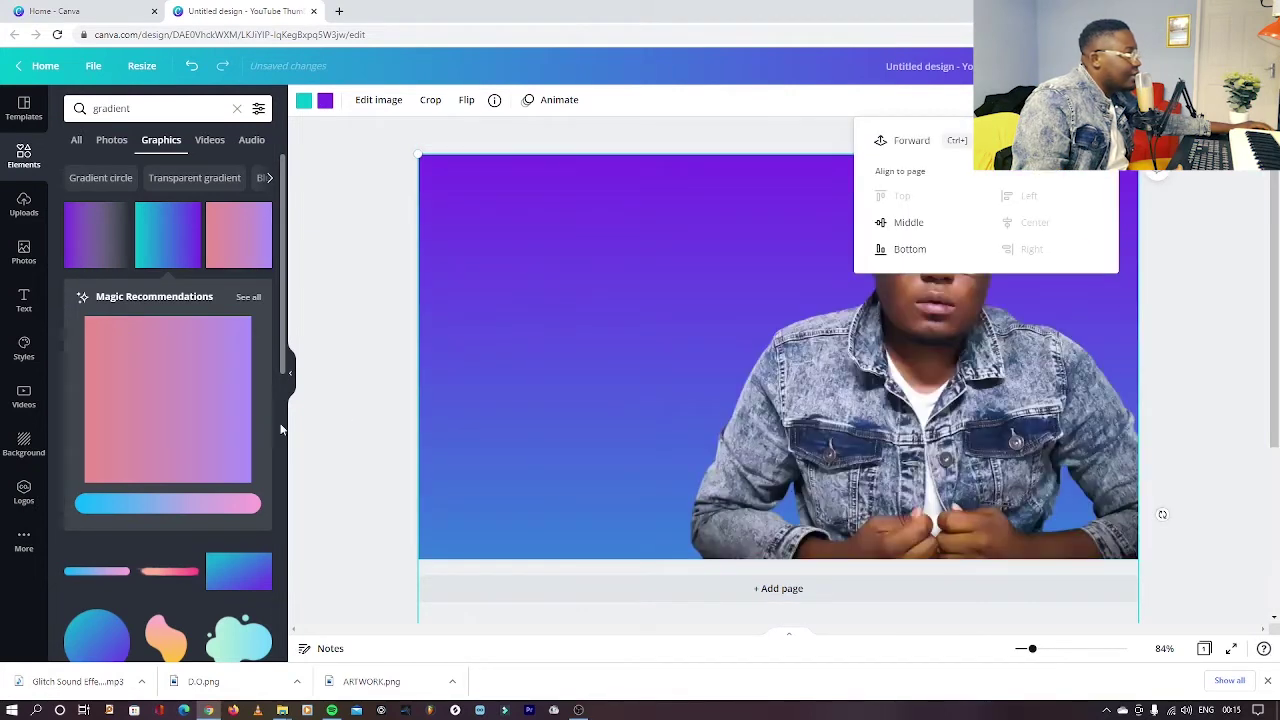
left_click(341, 381)
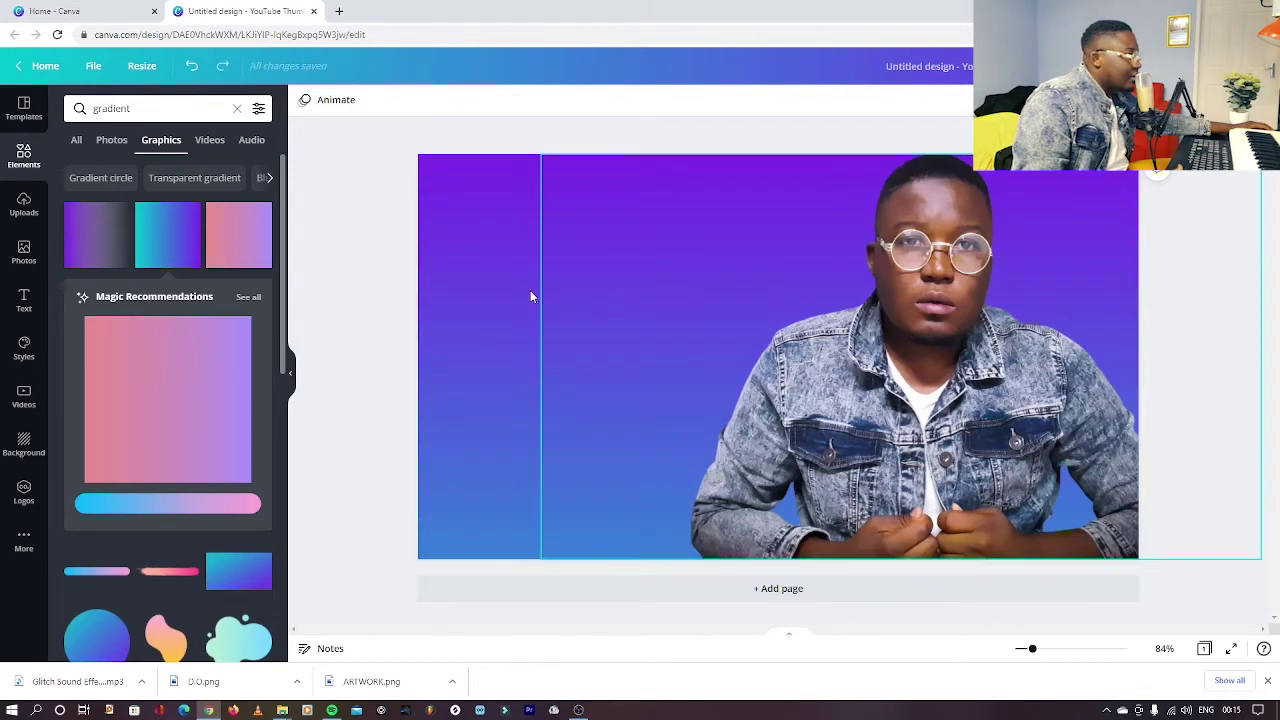
Recolour the gradient to orange at the top and coral red at the bottom
left_click(491, 316)
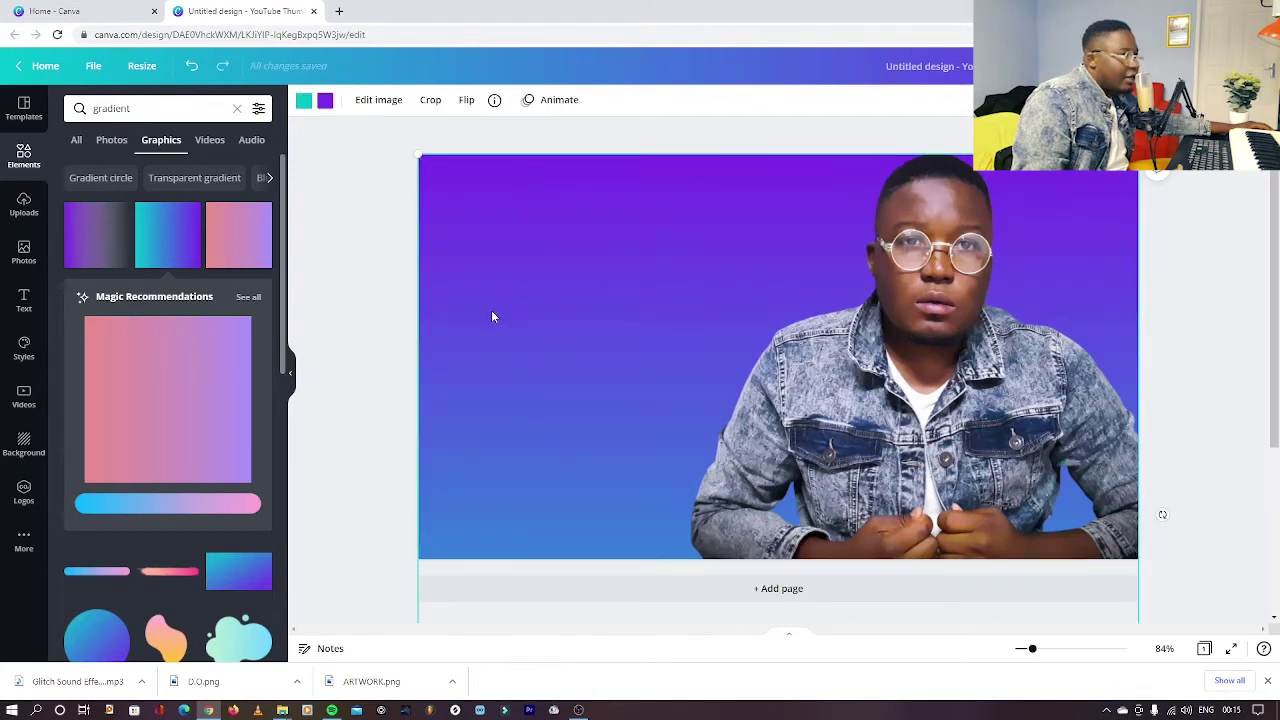
left_click(327, 102)
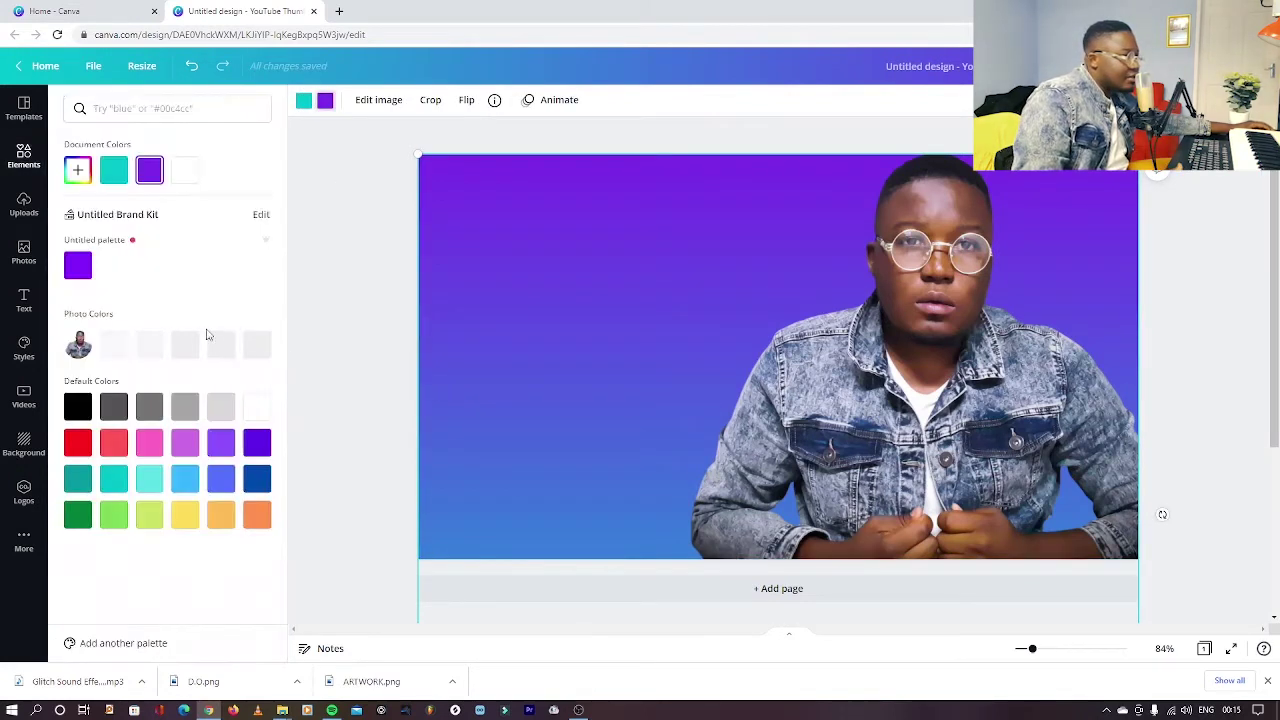
left_click(257, 515)
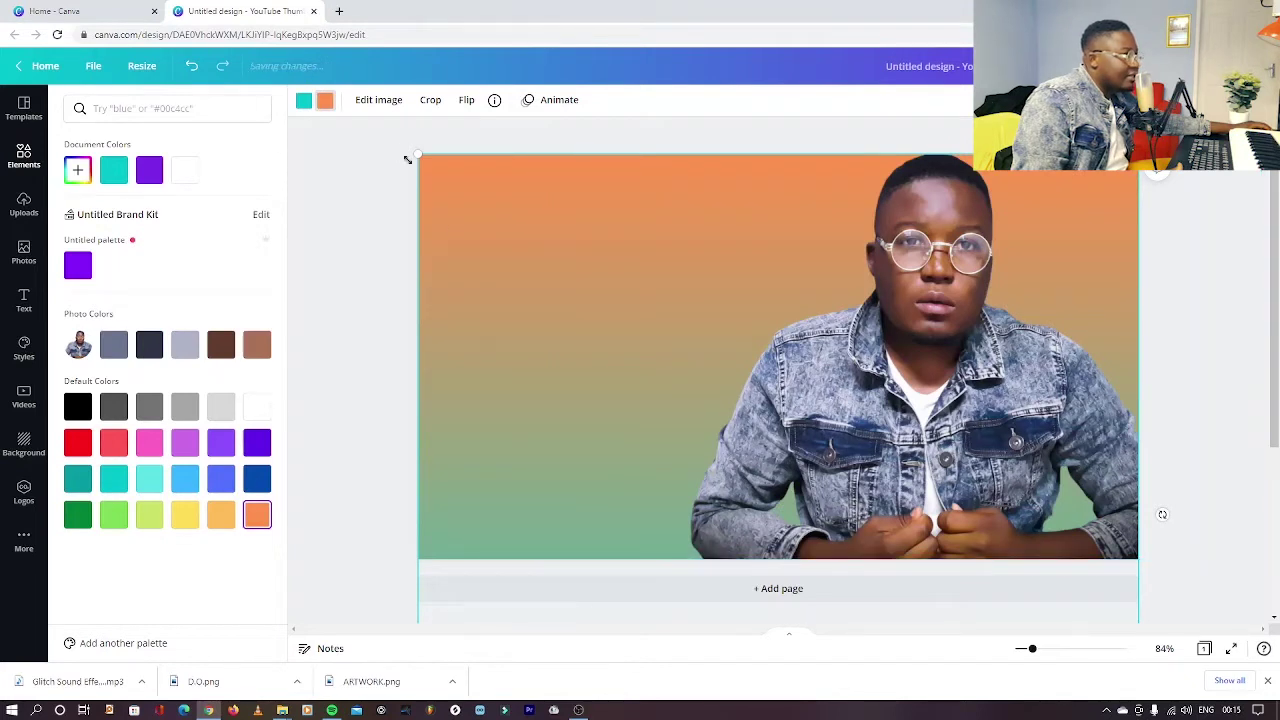
left_click(221, 522)
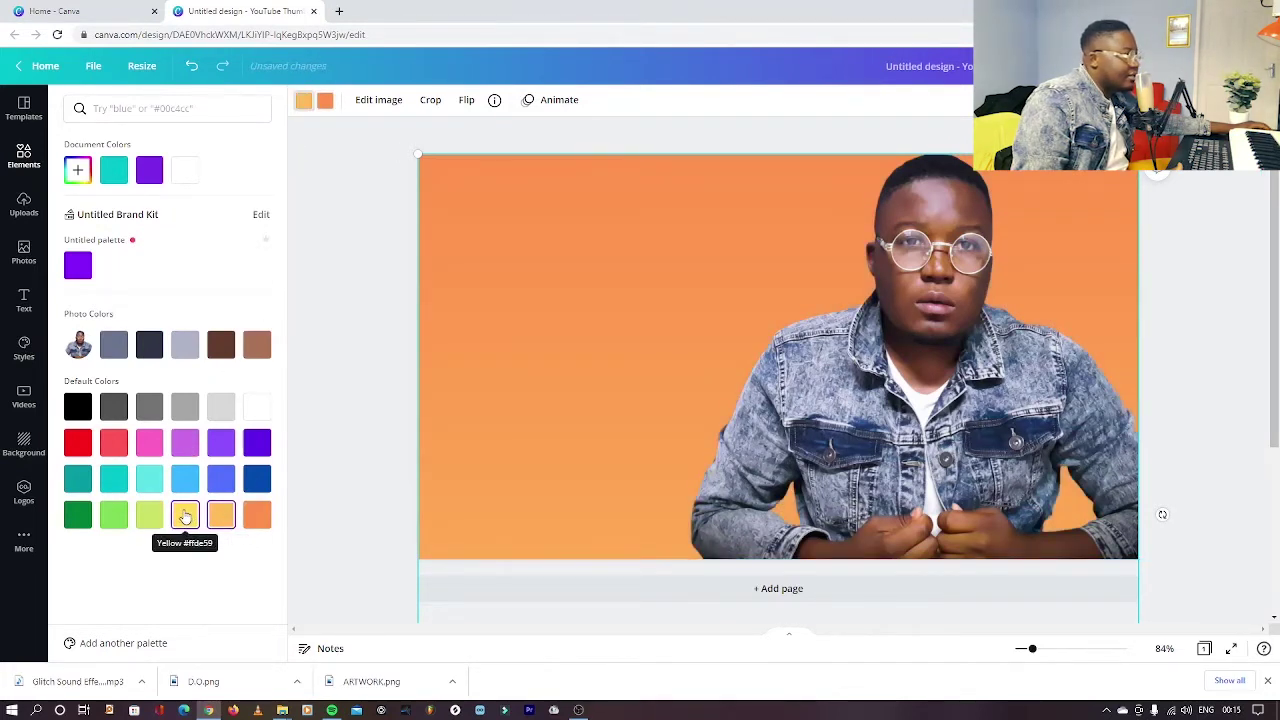
left_click(186, 515)
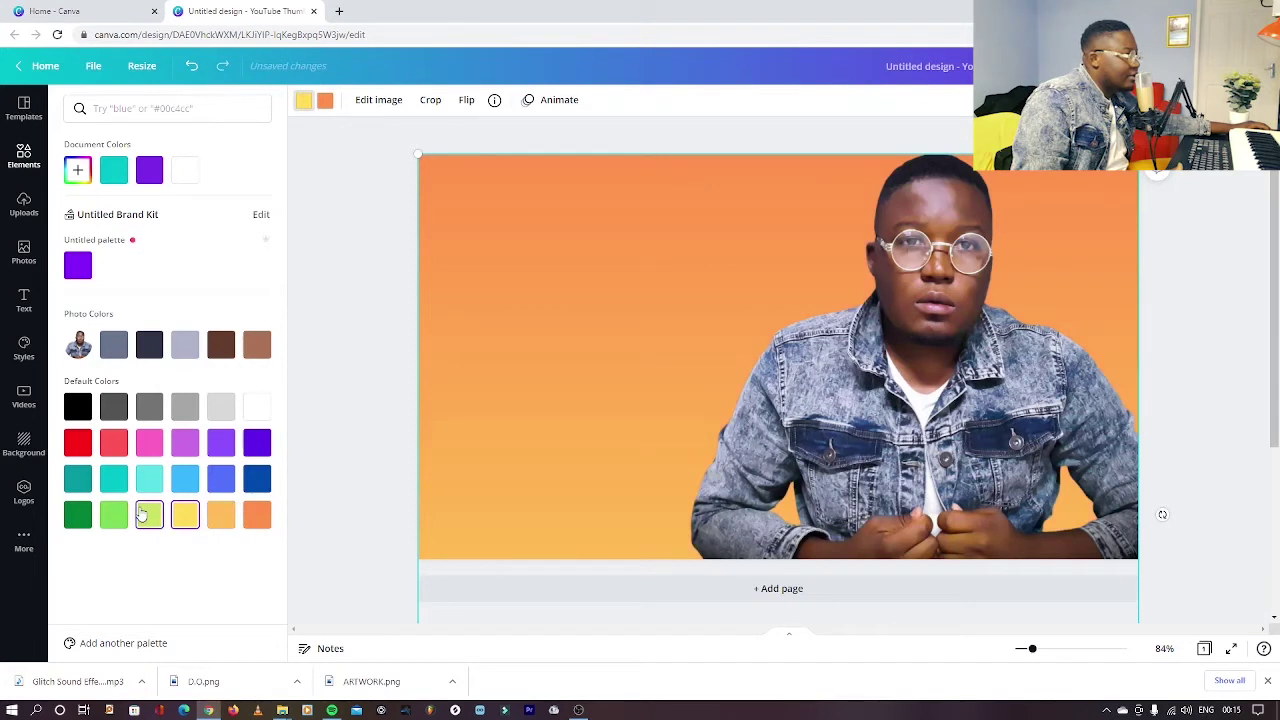
left_click(113, 442)
left_click(360, 340)
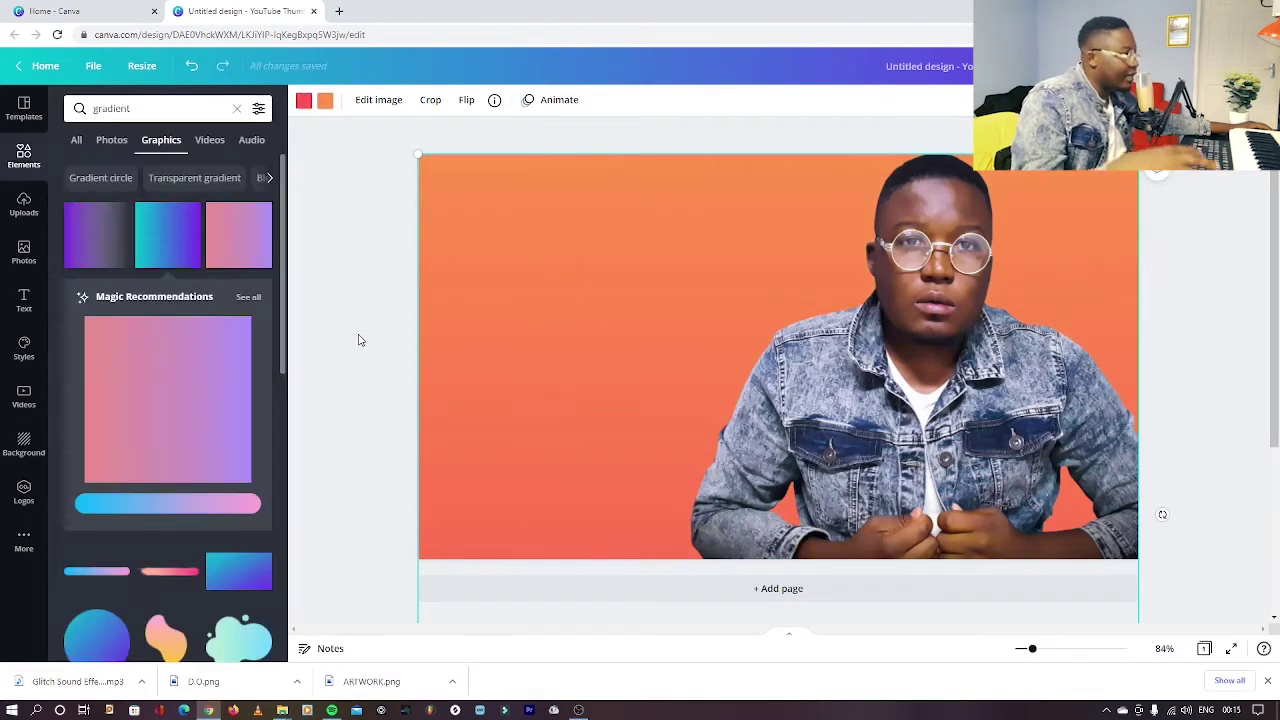
Add a red square, turn it 45° into a large diamond and move it right
left_click(360, 340)
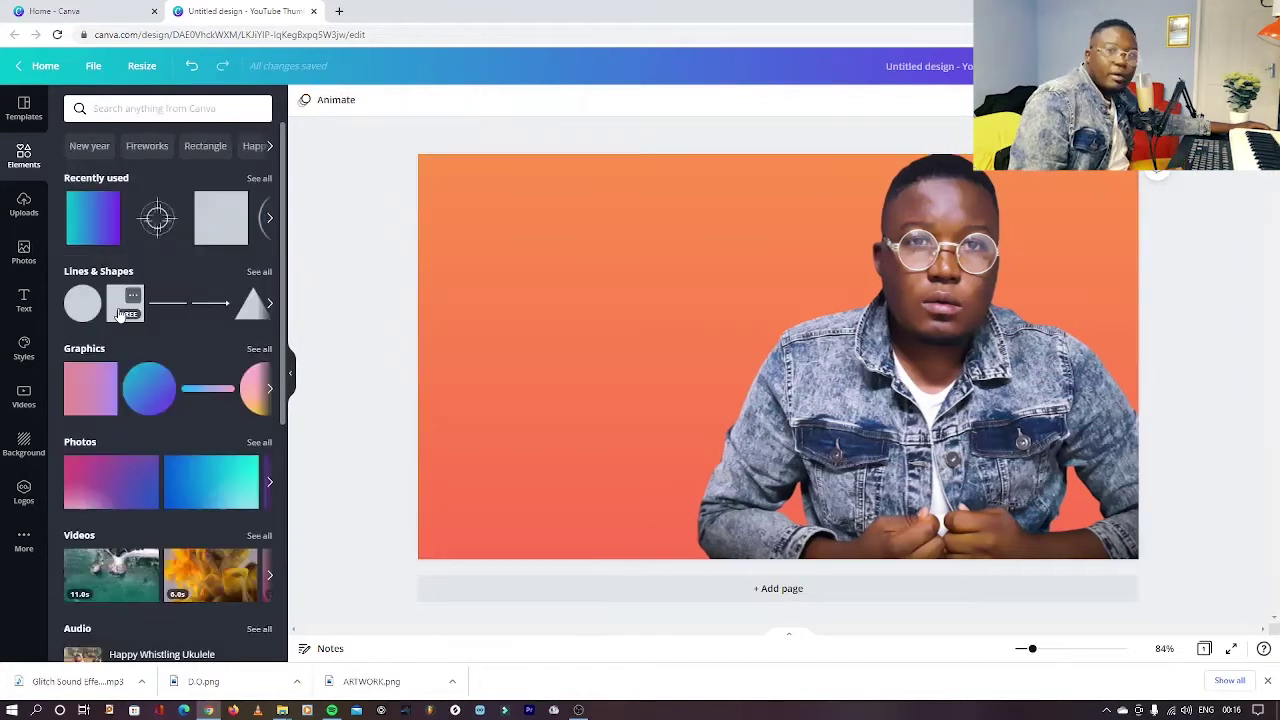
left_click(120, 313)
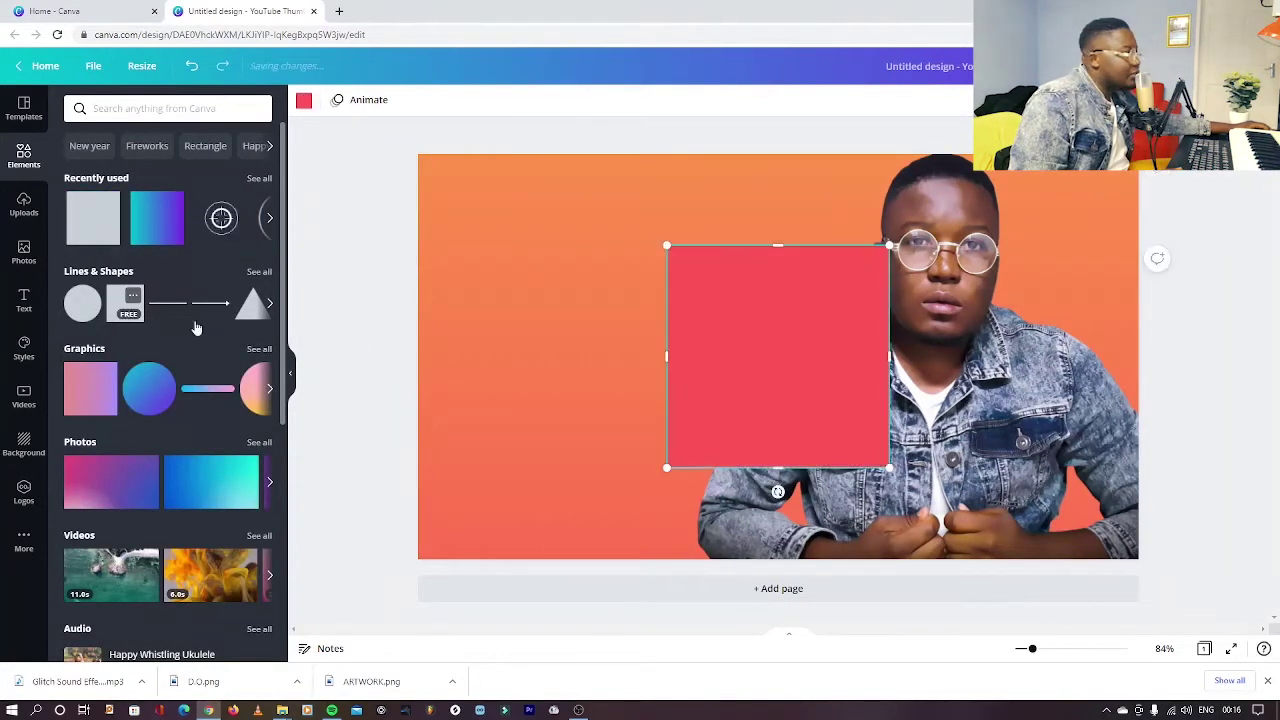
left_click_drag(752, 356, 661, 290)
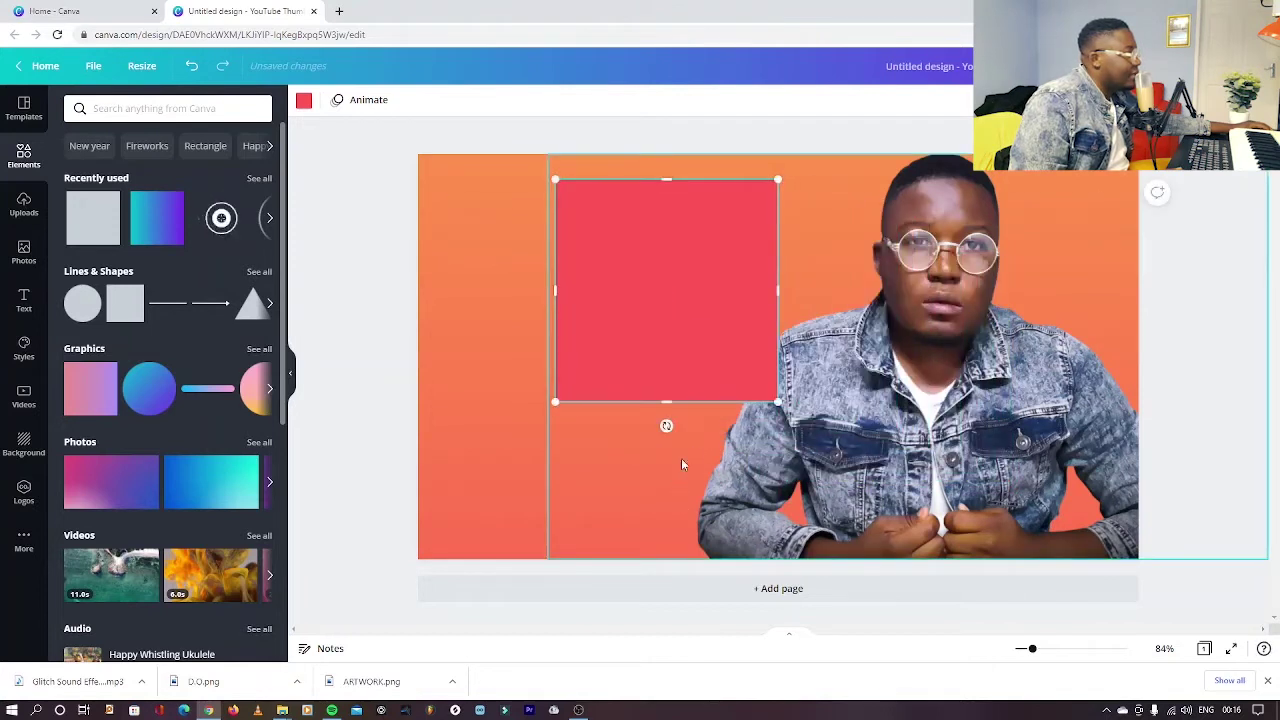
left_click_drag(667, 426, 557, 416)
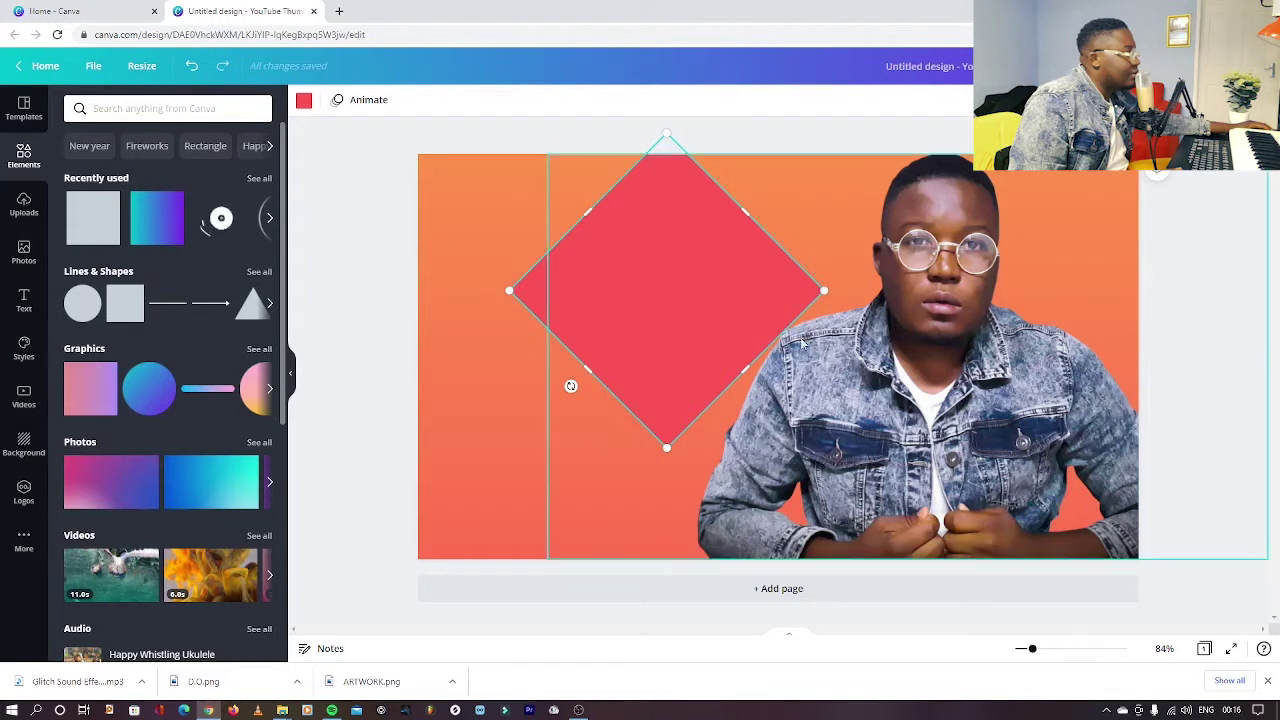
left_click_drag(822, 291, 1151, 413)
left_click_drag(869, 360, 1034, 417)
Send the red diamond backward behind the portrait
left_click(1090, 100)
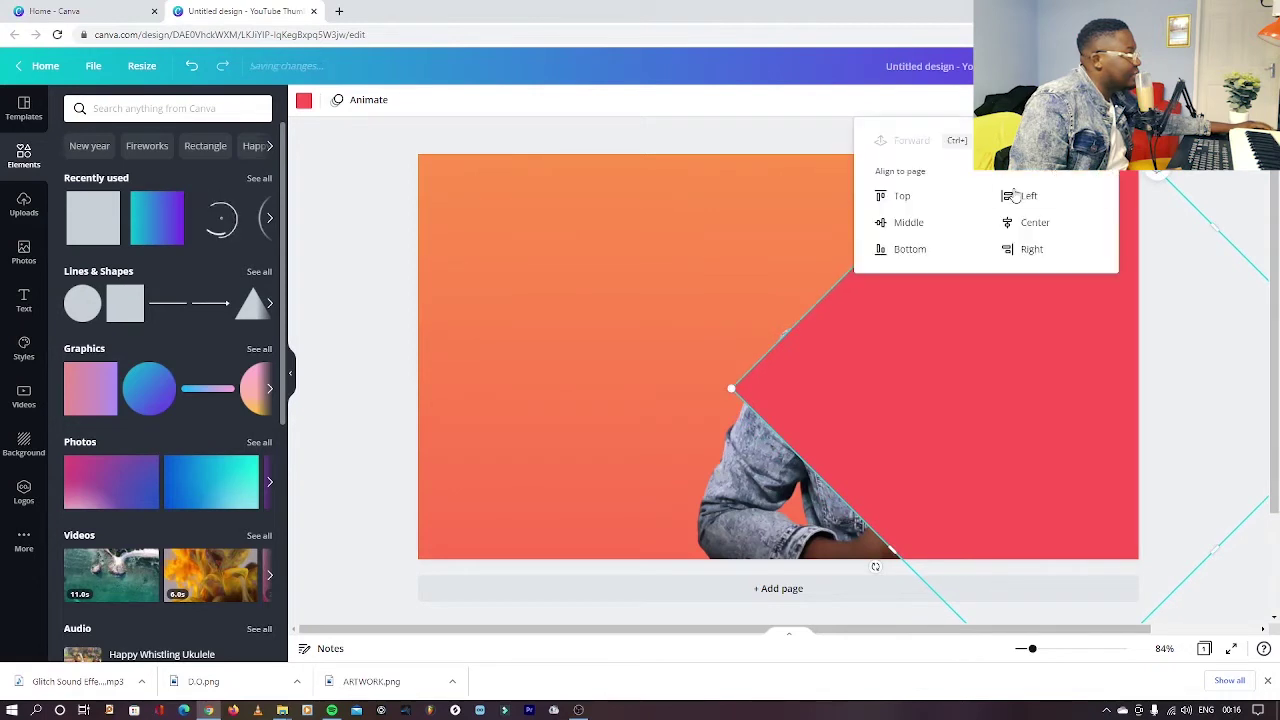
left_click(1040, 140)
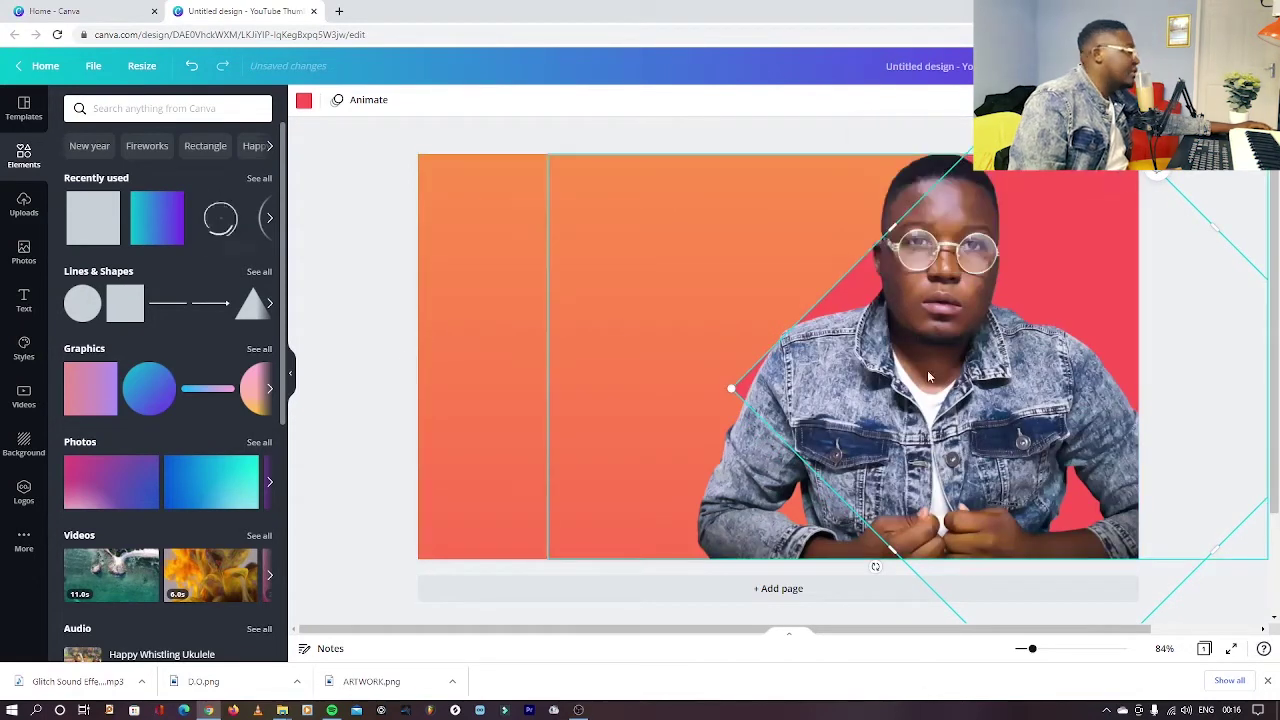
left_click(412, 345)
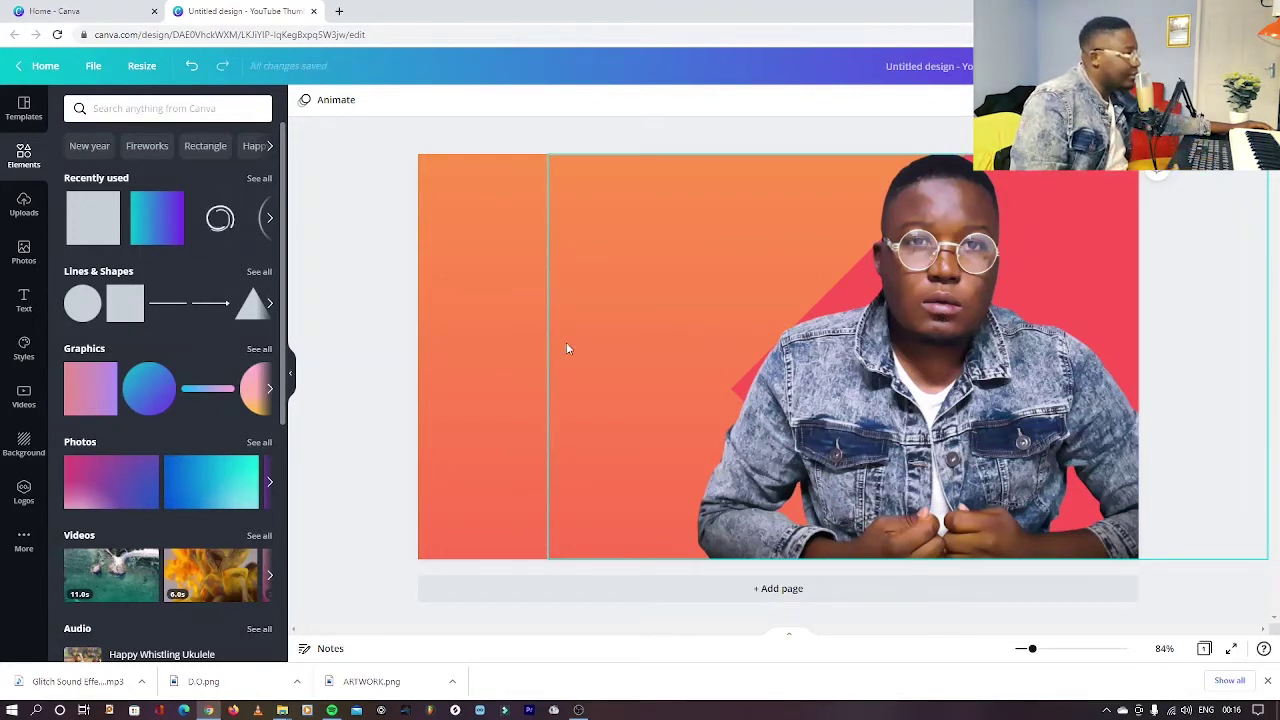
Add an 'Add a heading' text box, enlarge it and place it at the upper left
left_click(36, 300)
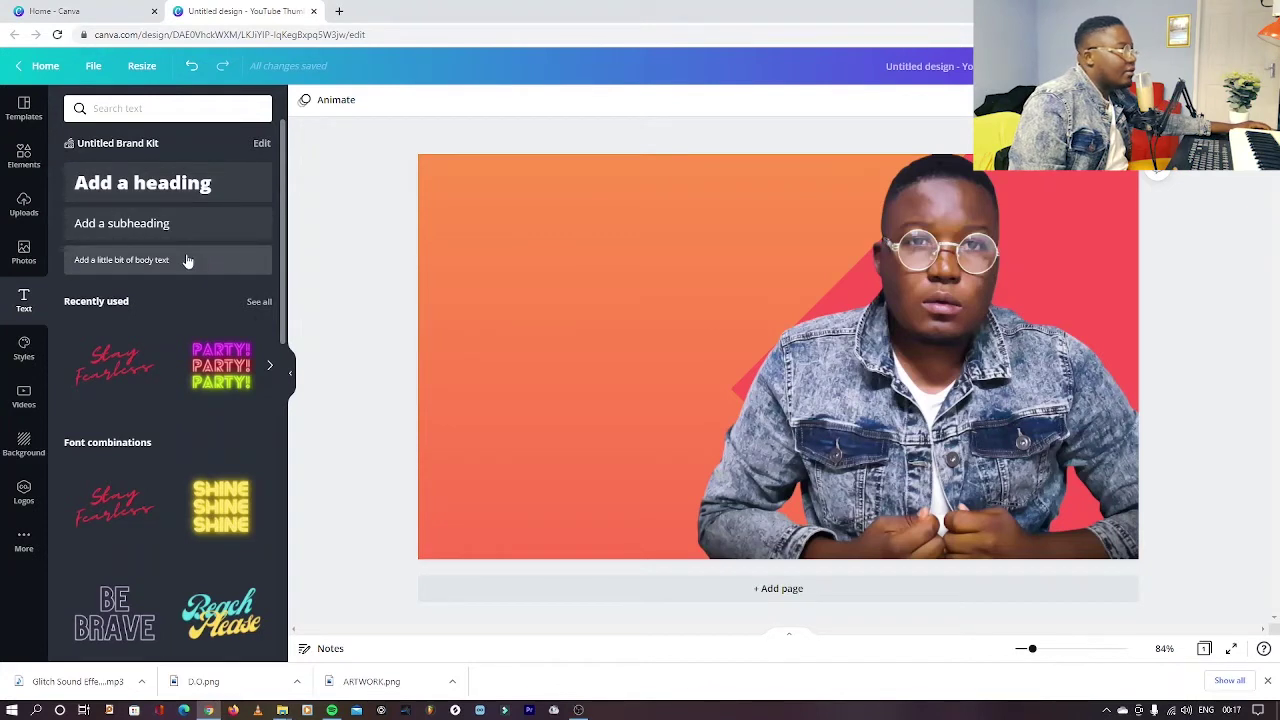
left_click(140, 183)
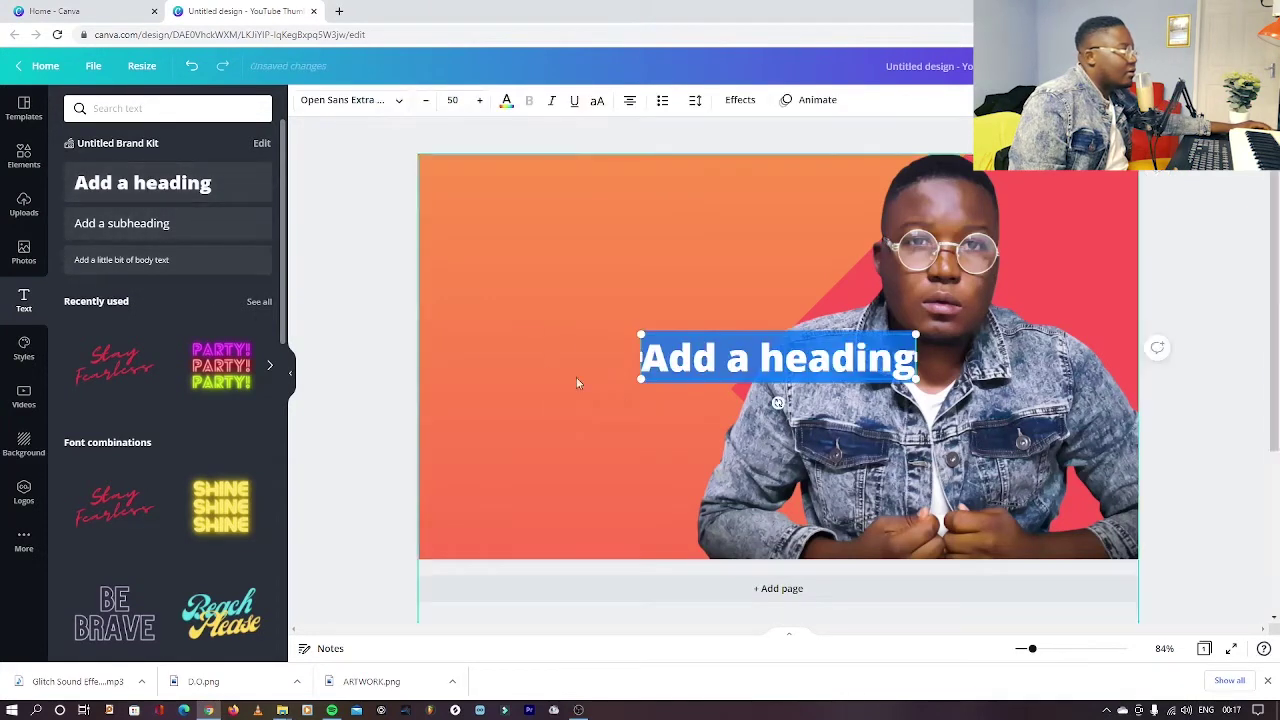
left_click(383, 360)
left_click_drag(780, 365, 615, 322)
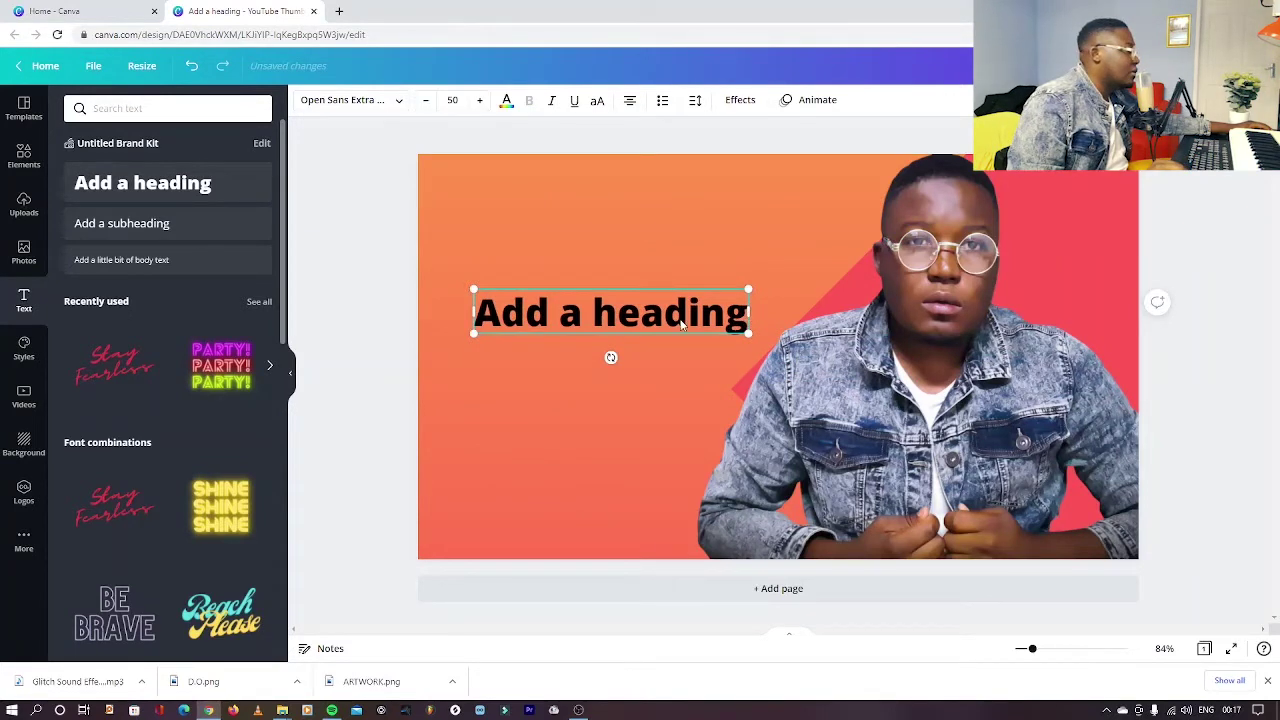
left_click_drag(745, 290, 897, 265)
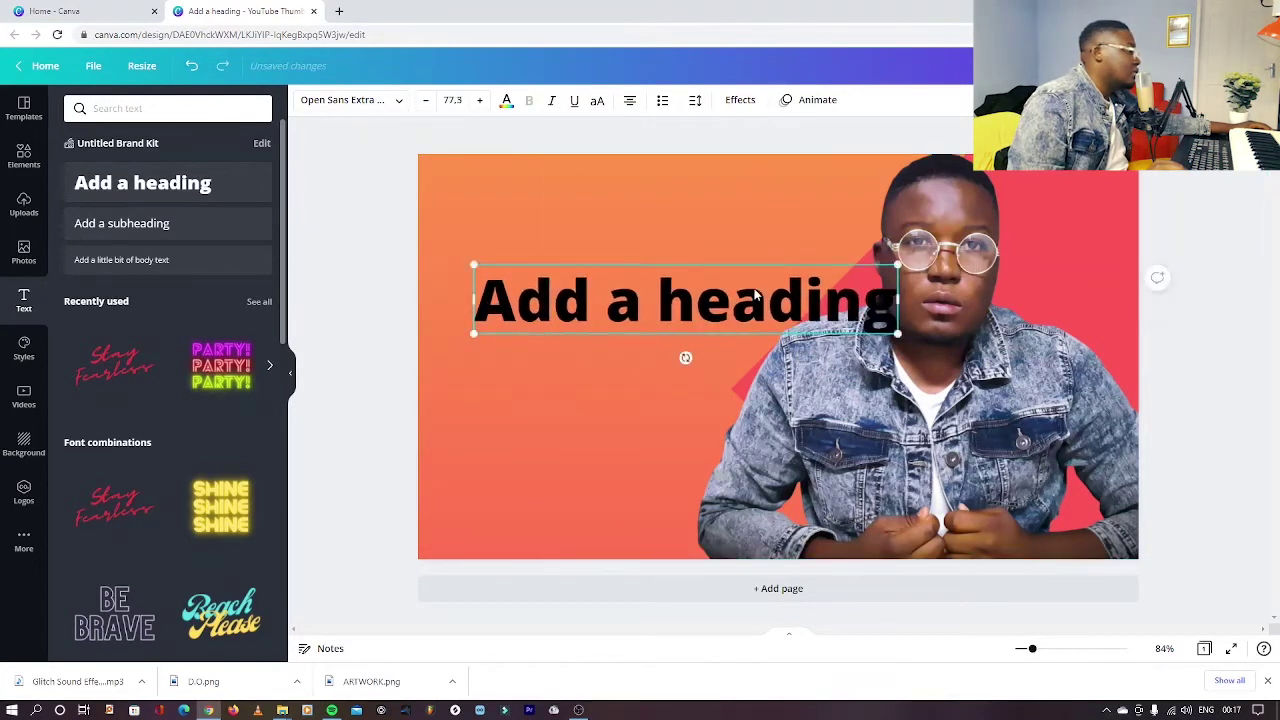
left_click_drag(897, 335, 843, 328)
left_click_drag(724, 304, 684, 296)
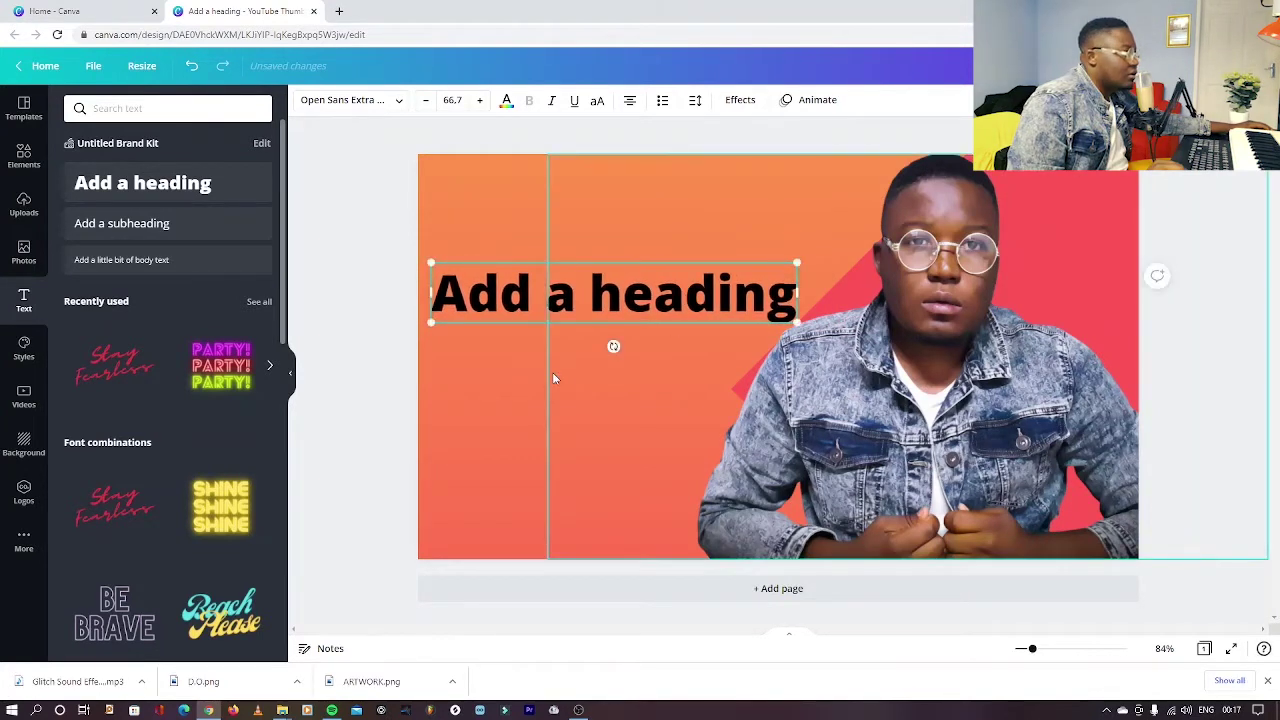
left_click(397, 359)
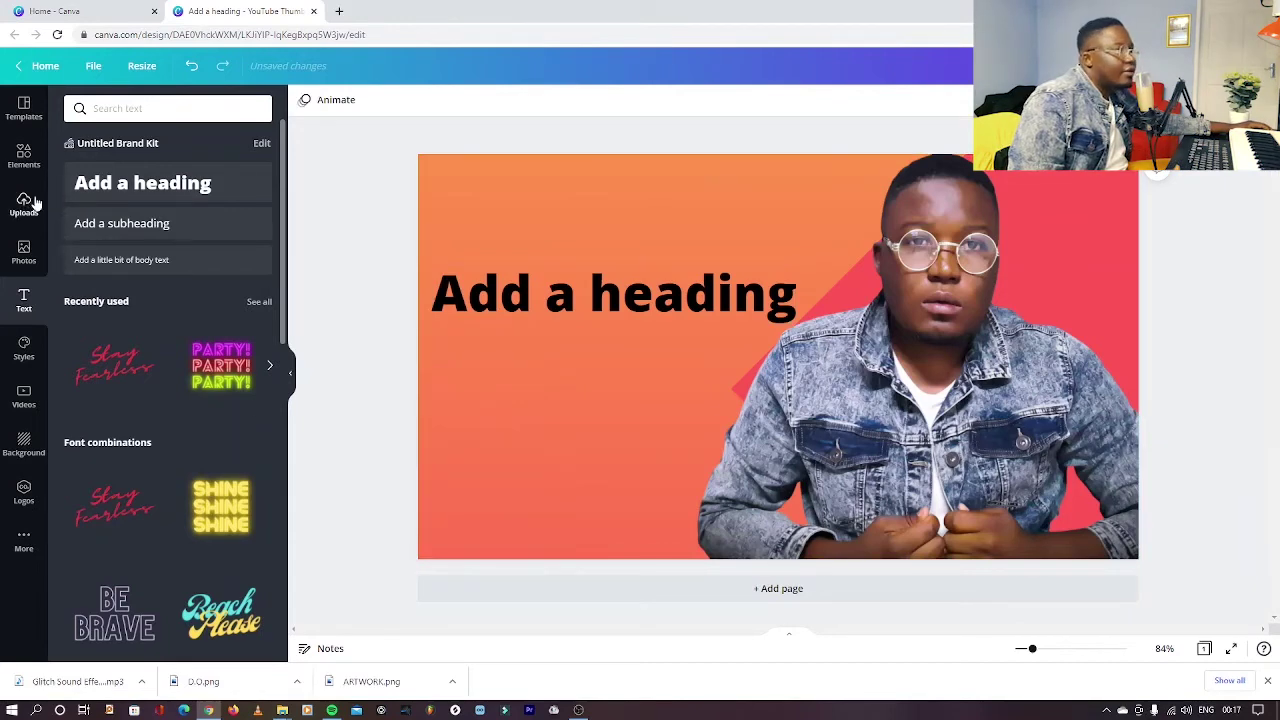
Add a YouTube play button graphic, shrink it and place it under the heading
left_click(26, 158)
left_click(152, 110)
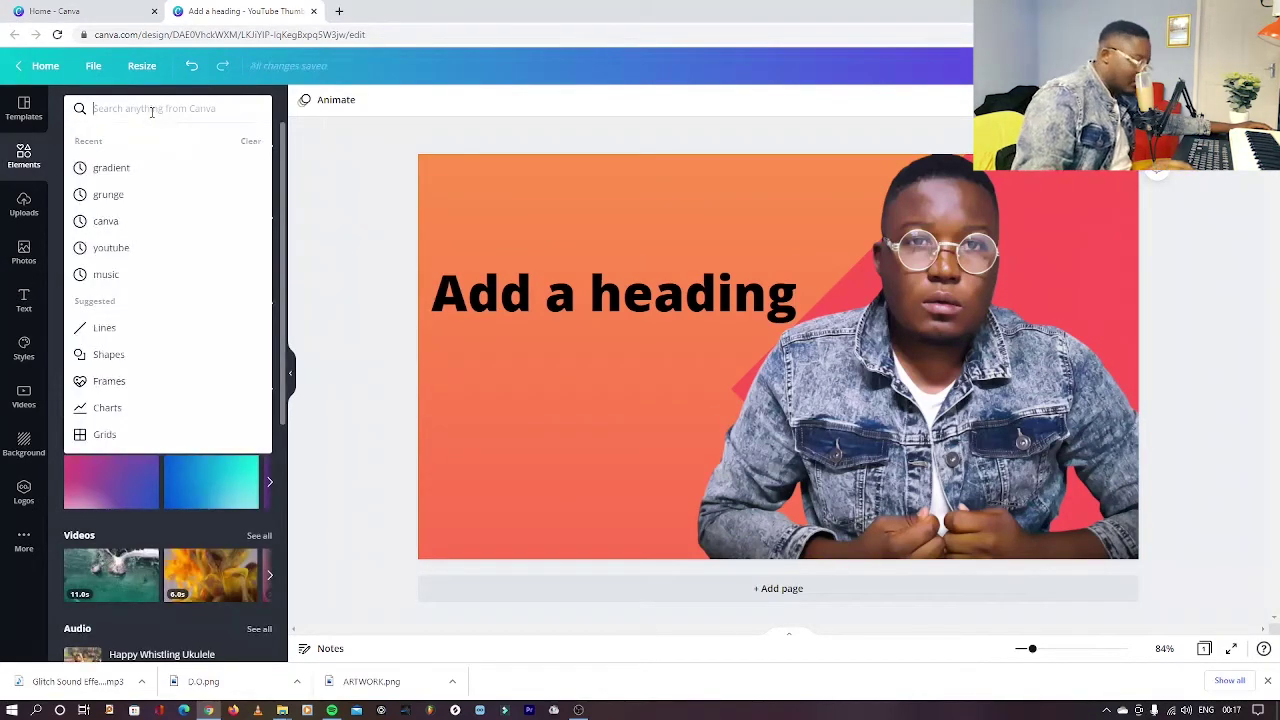
type("you")
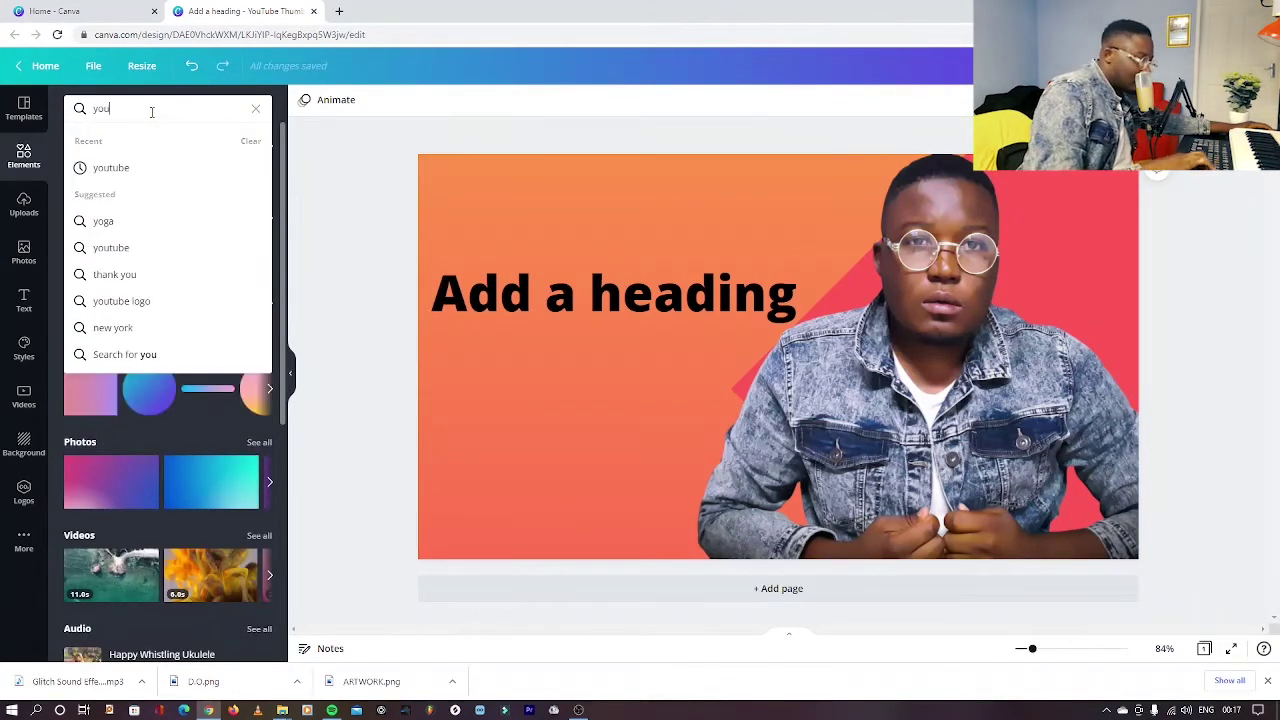
type("tube")
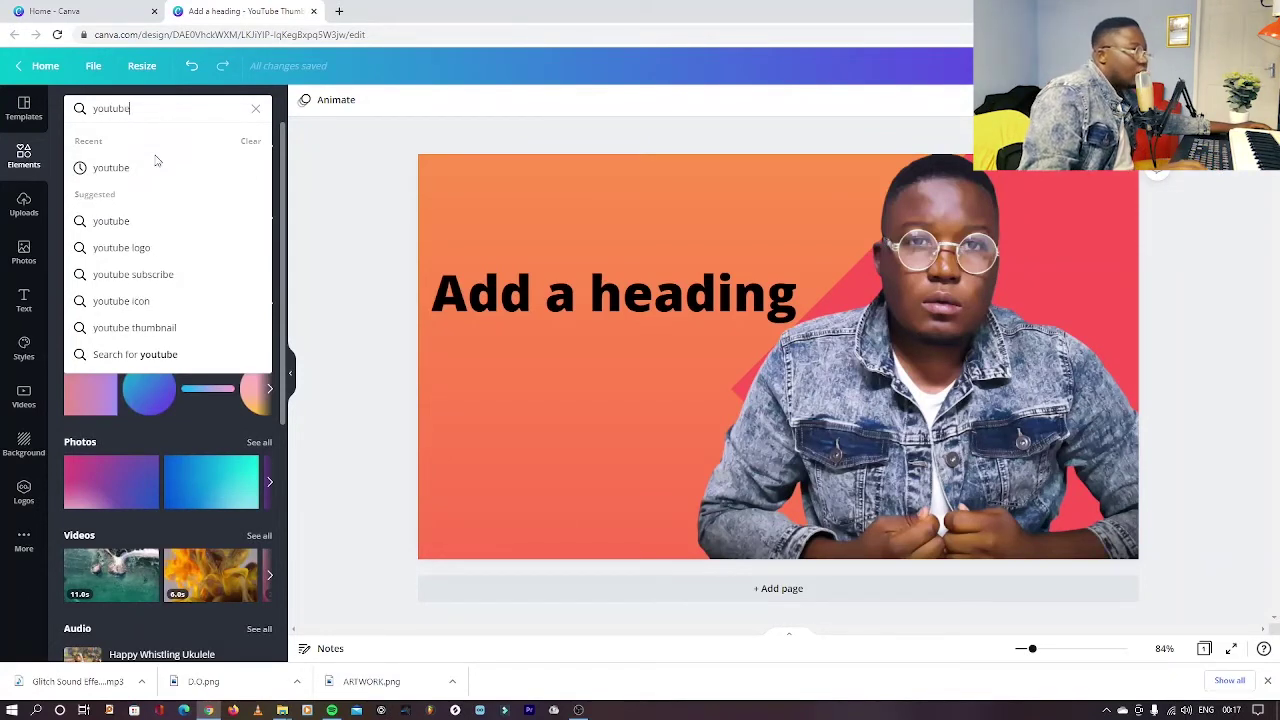
left_click(114, 168)
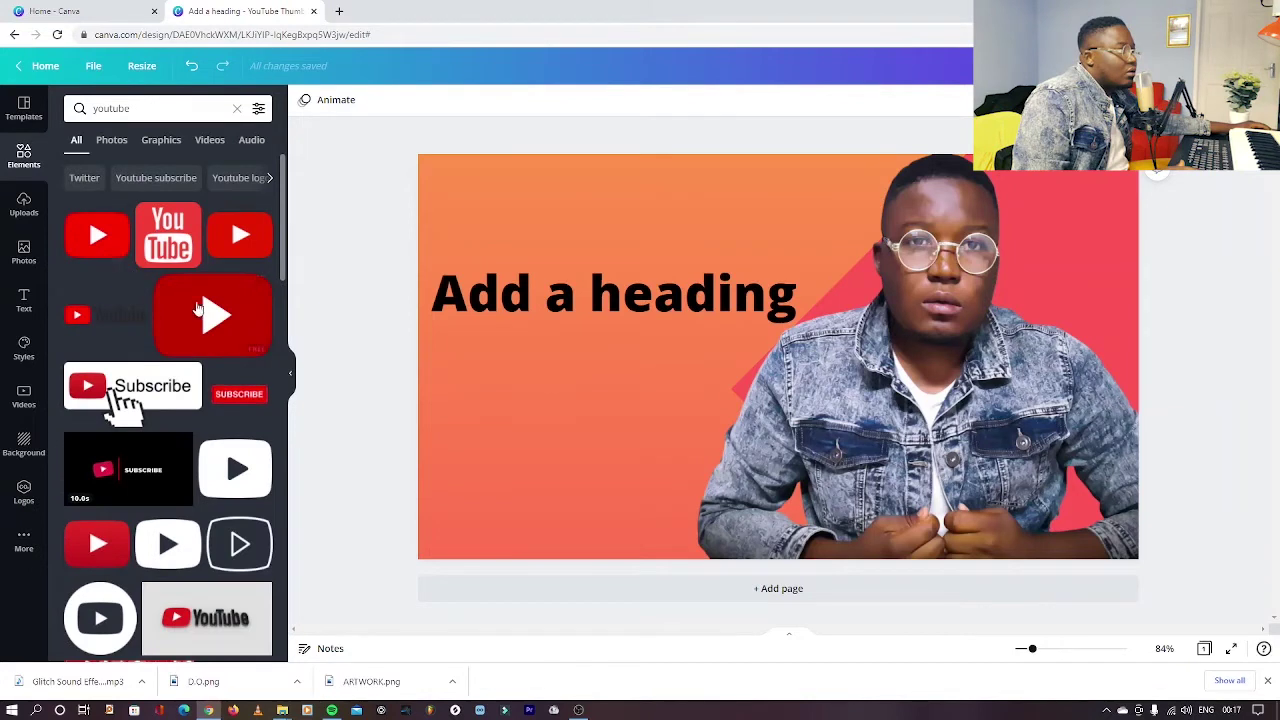
left_click(184, 292)
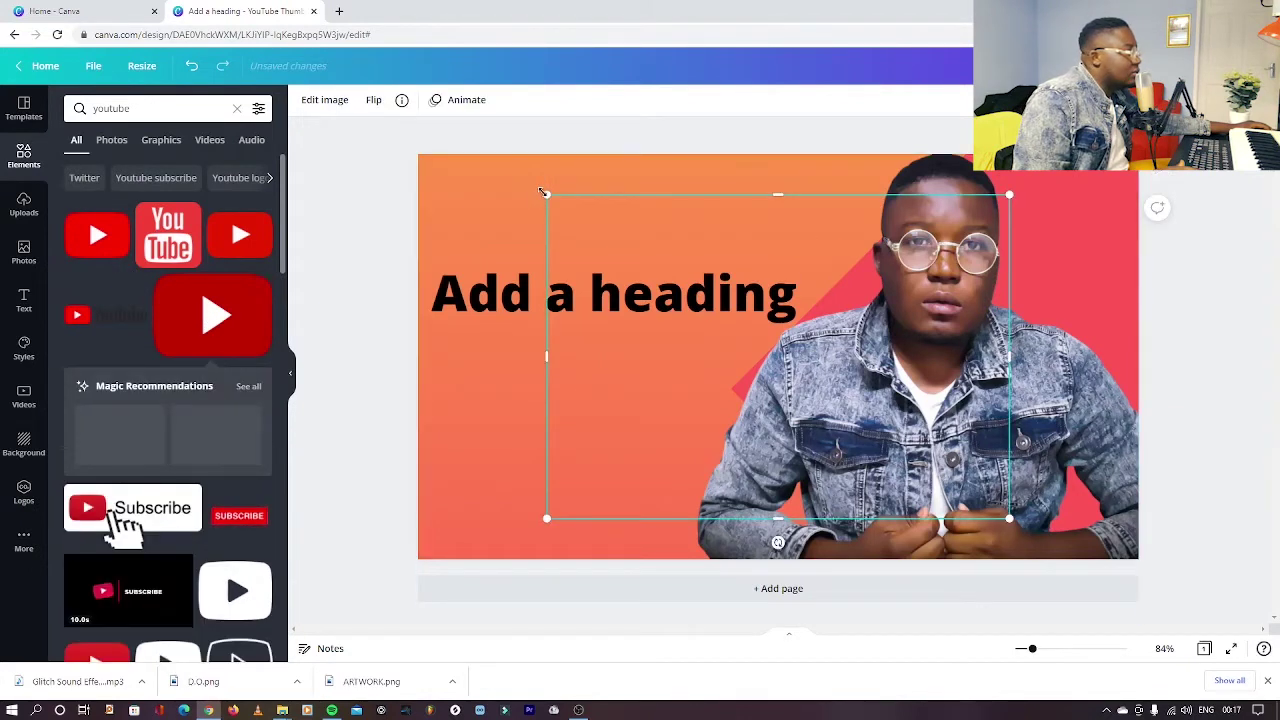
left_click_drag(547, 194, 905, 420)
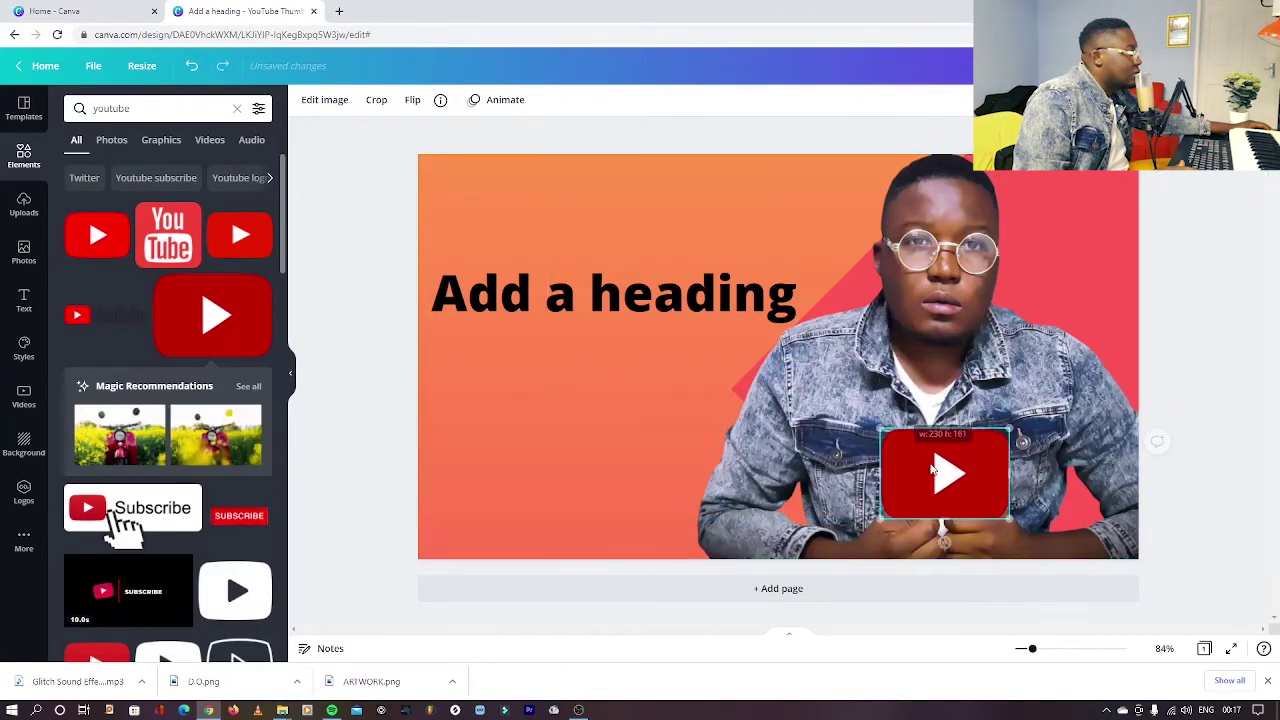
left_click_drag(934, 461, 595, 389)
left_click_drag(541, 357, 593, 370)
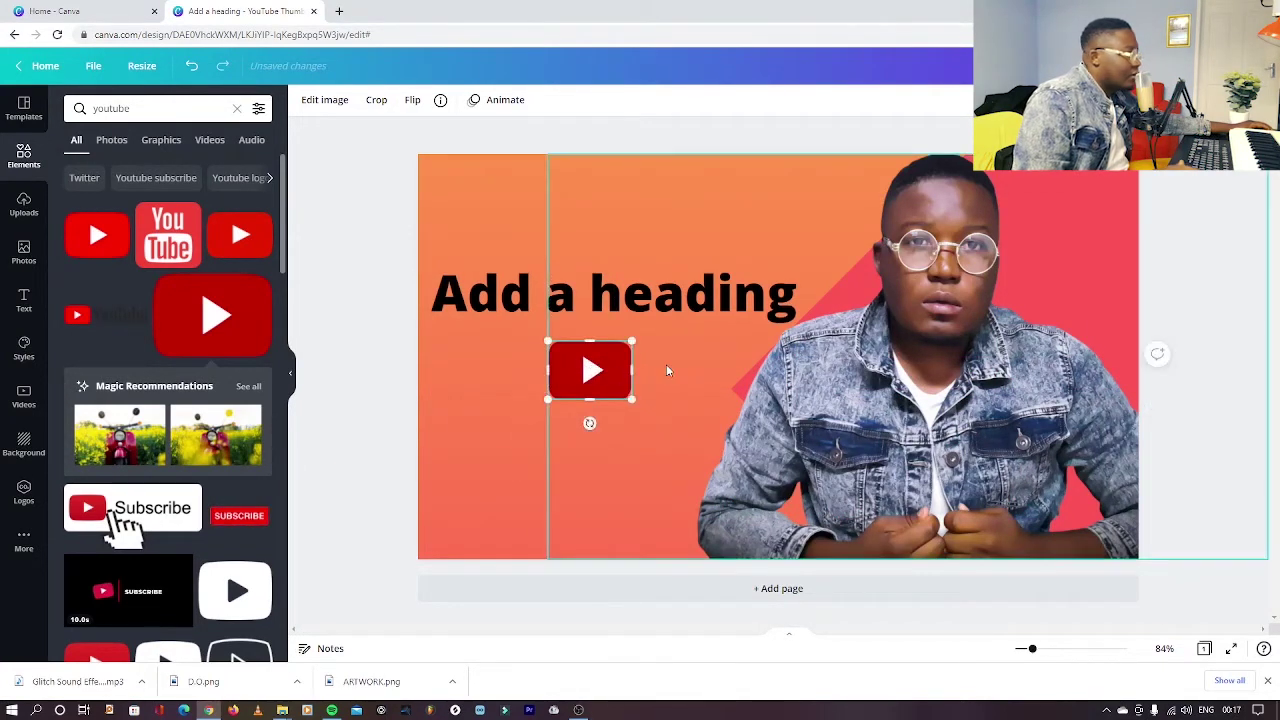
Paste a second play logo and move it to the top-right corner
key("ctrl+v")
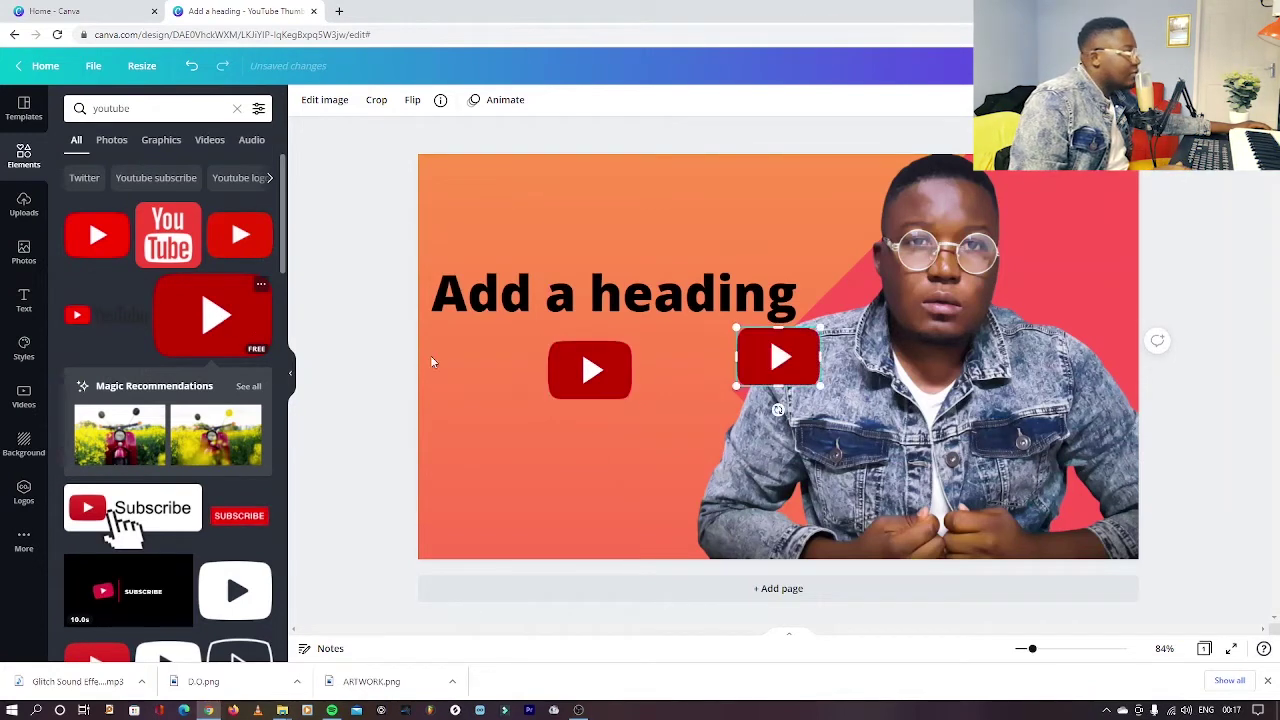
left_click_drag(771, 352, 1076, 194)
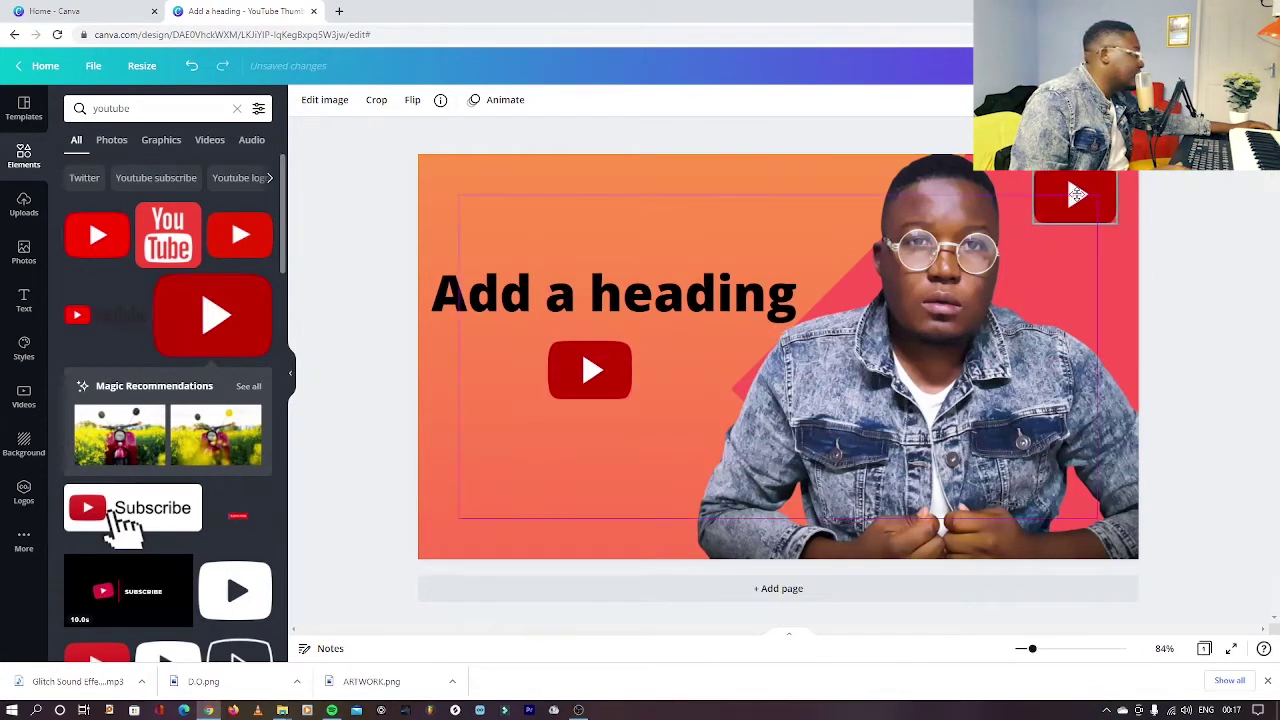
left_click(688, 310)
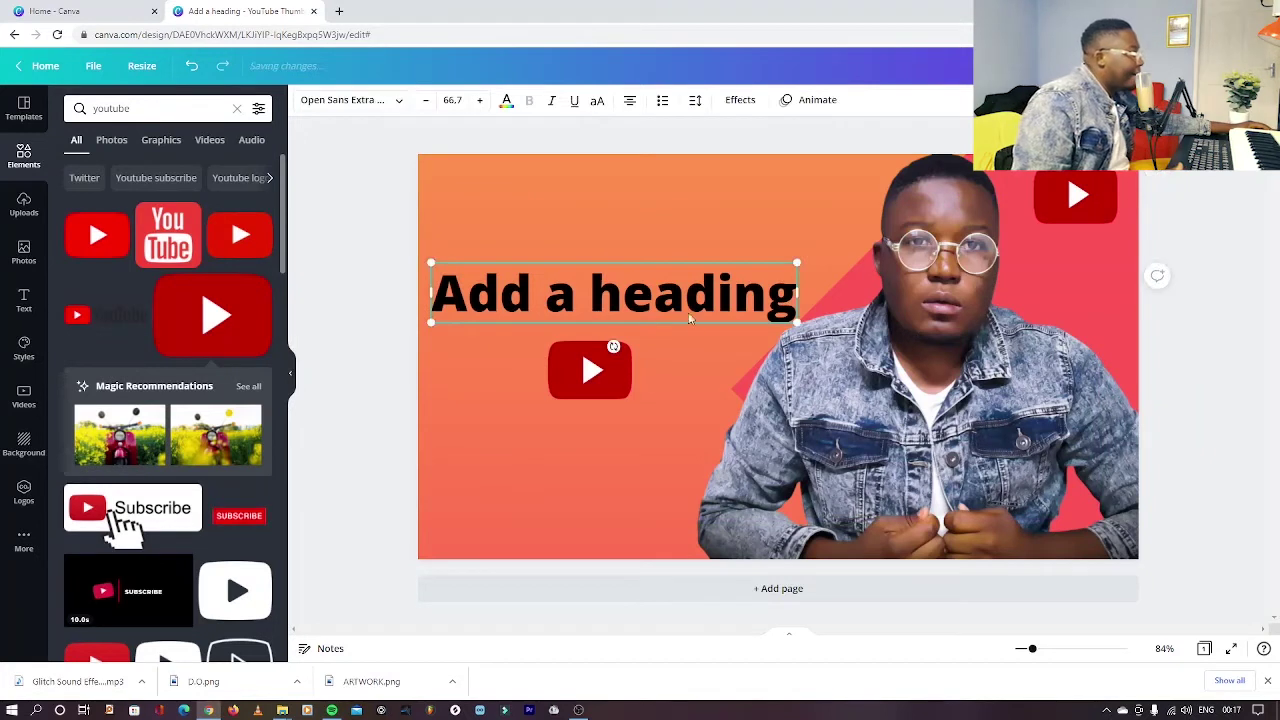
Make the heading text white with a black Echo effect
left_click(506, 101)
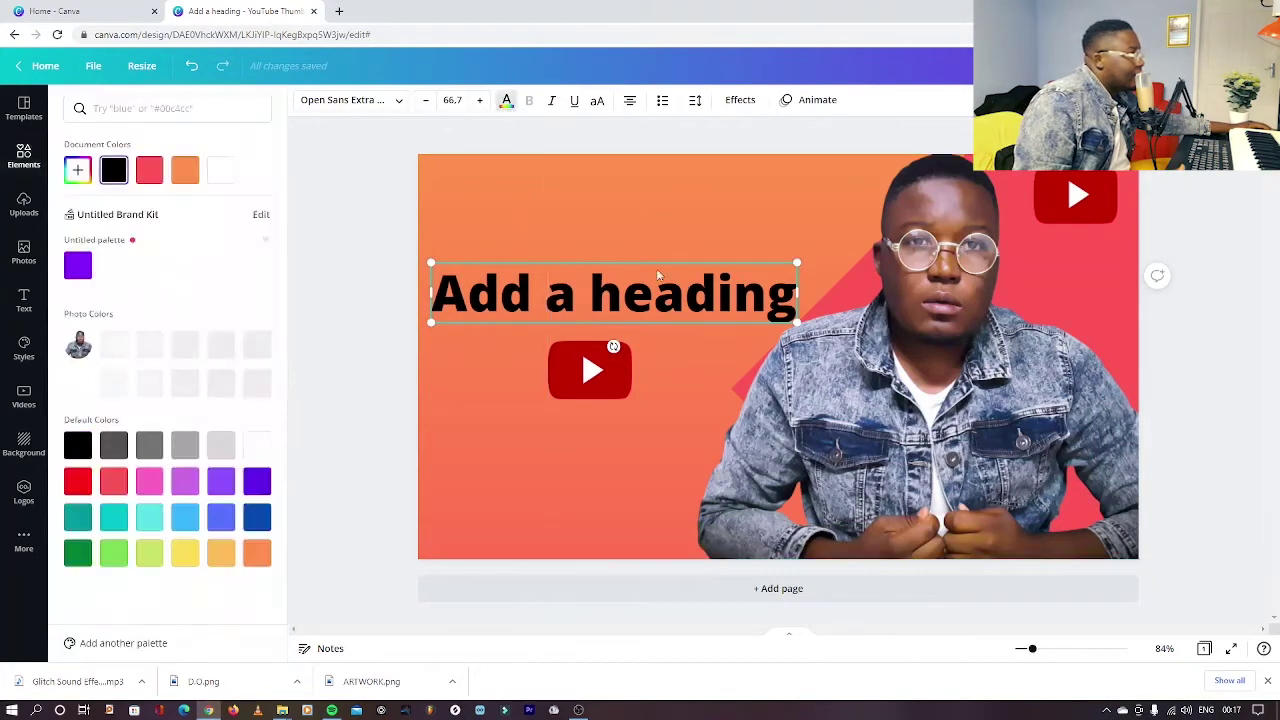
left_click(255, 452)
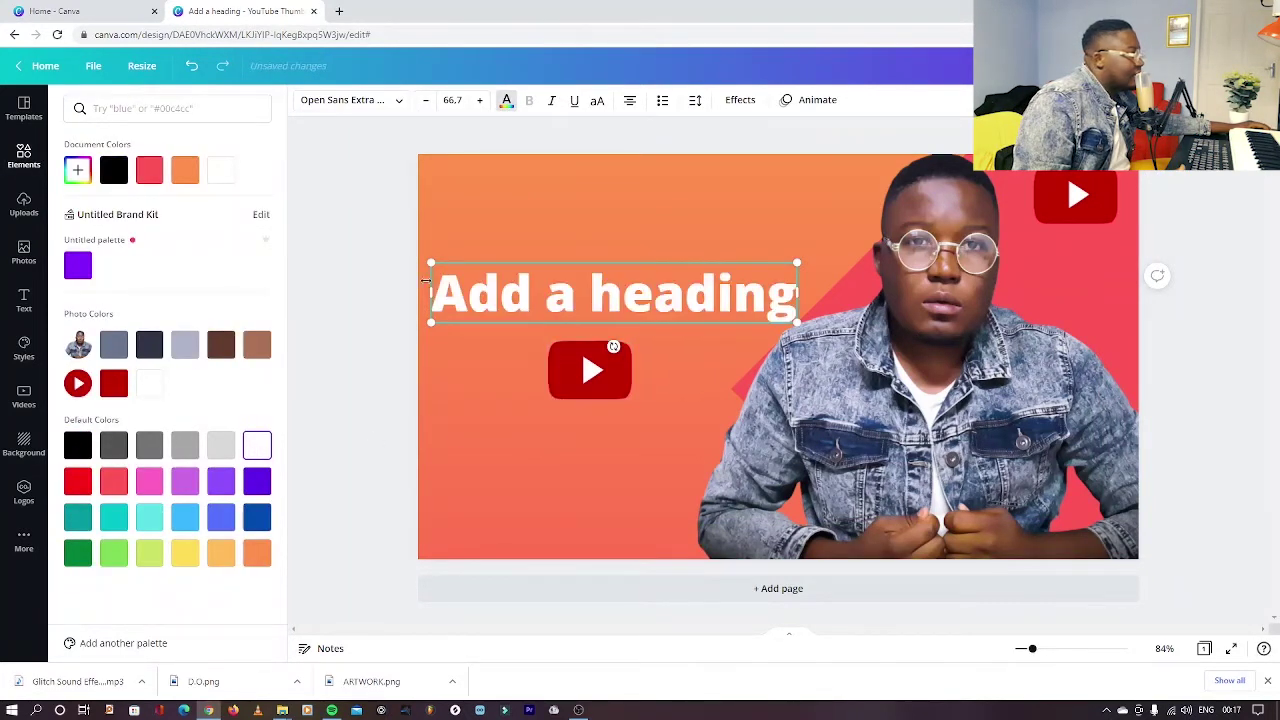
left_click(740, 100)
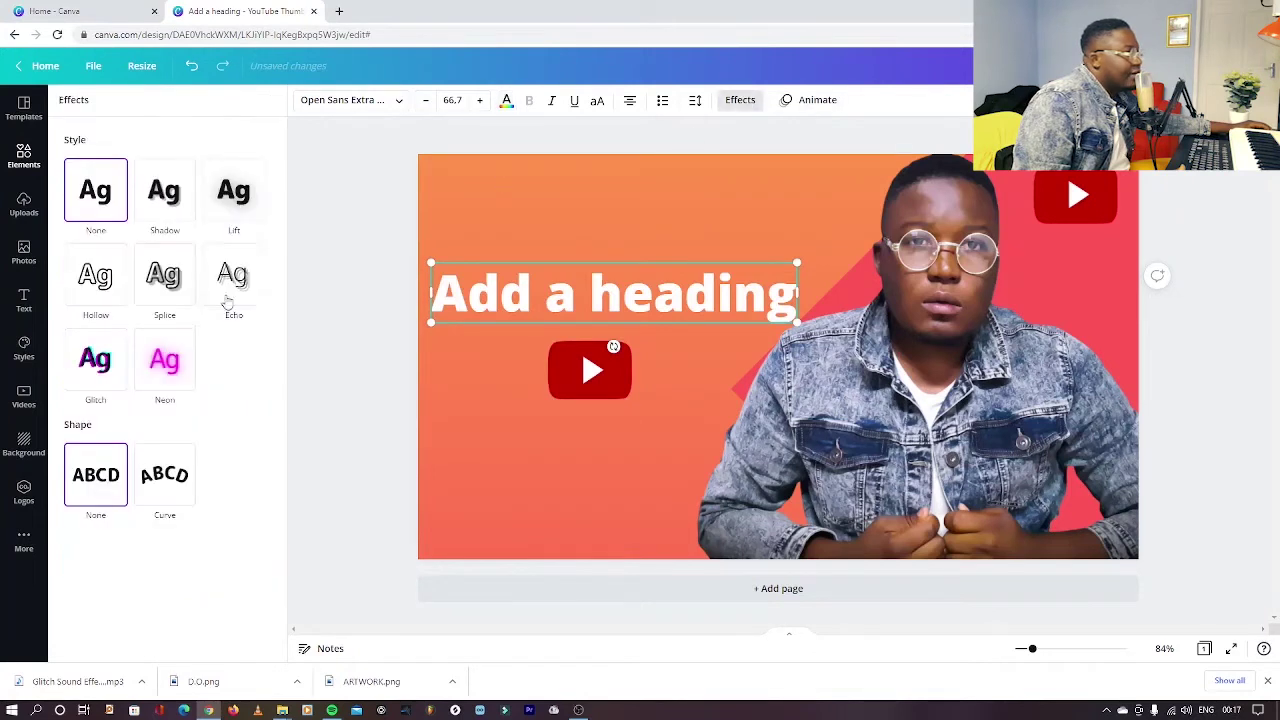
left_click(238, 286)
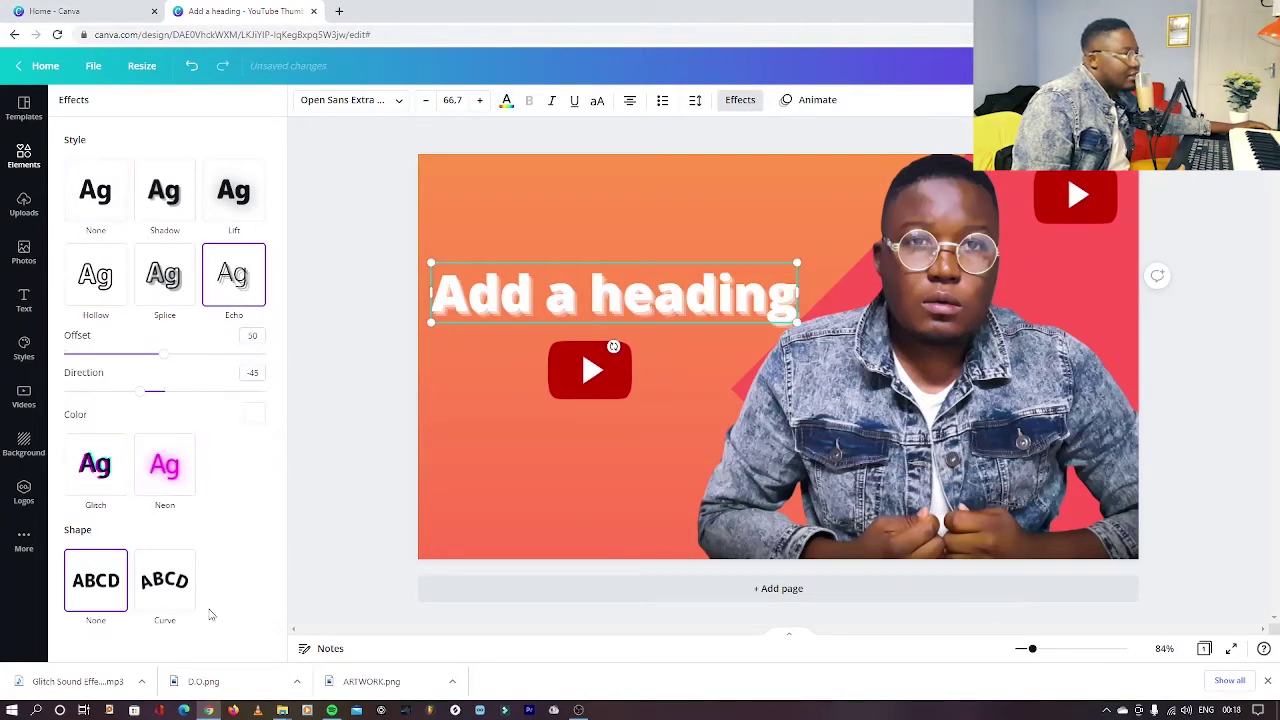
left_click(254, 412)
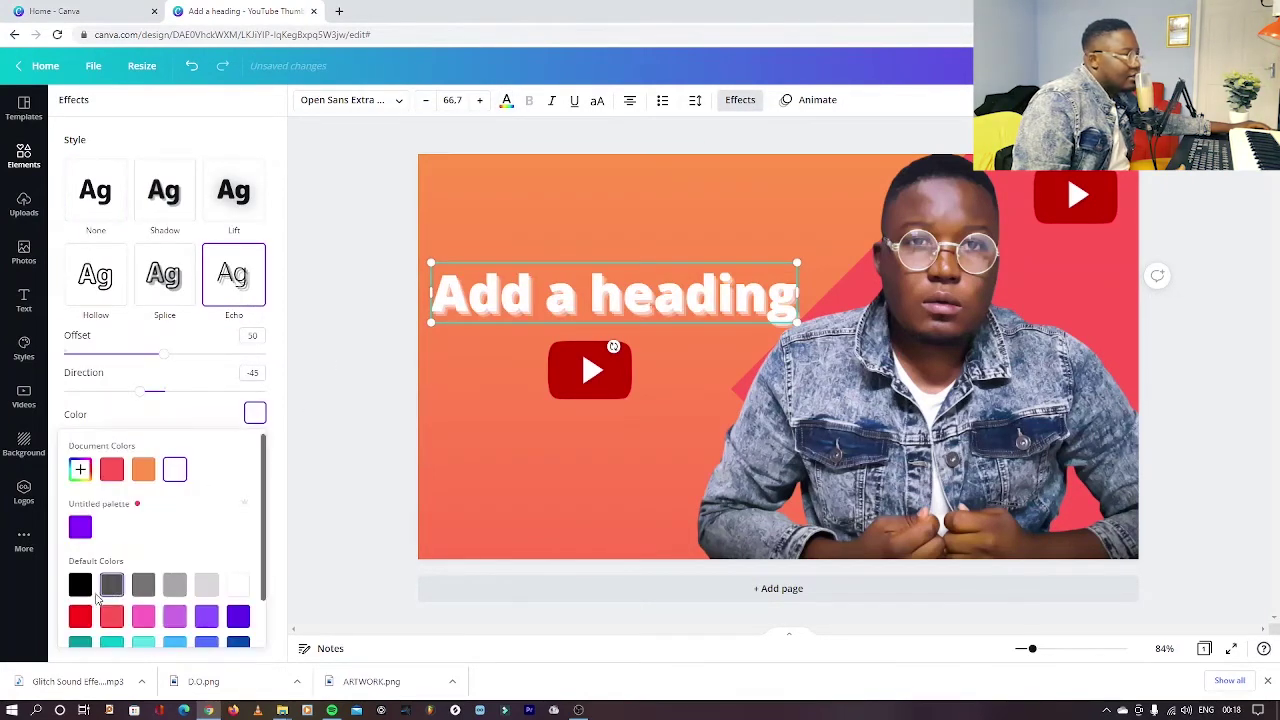
left_click(90, 590)
key("Escape")
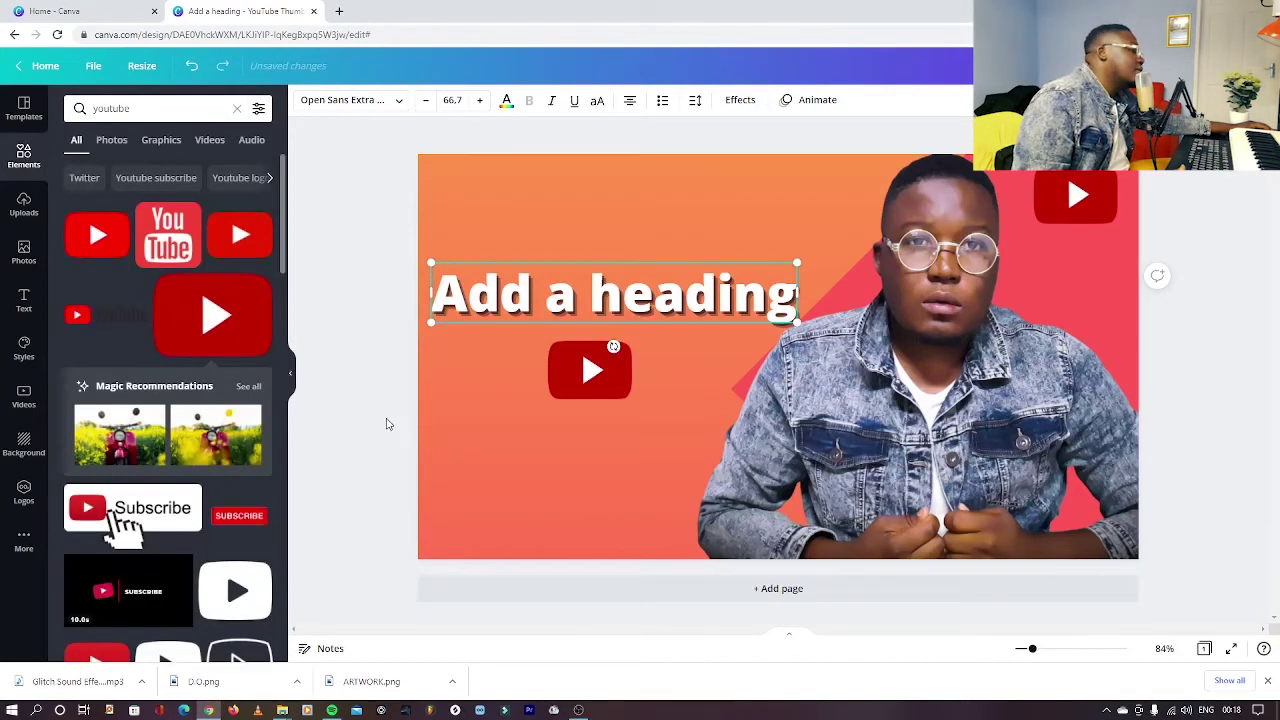
Nudge the lower play button closer to the heading
left_click(388, 424)
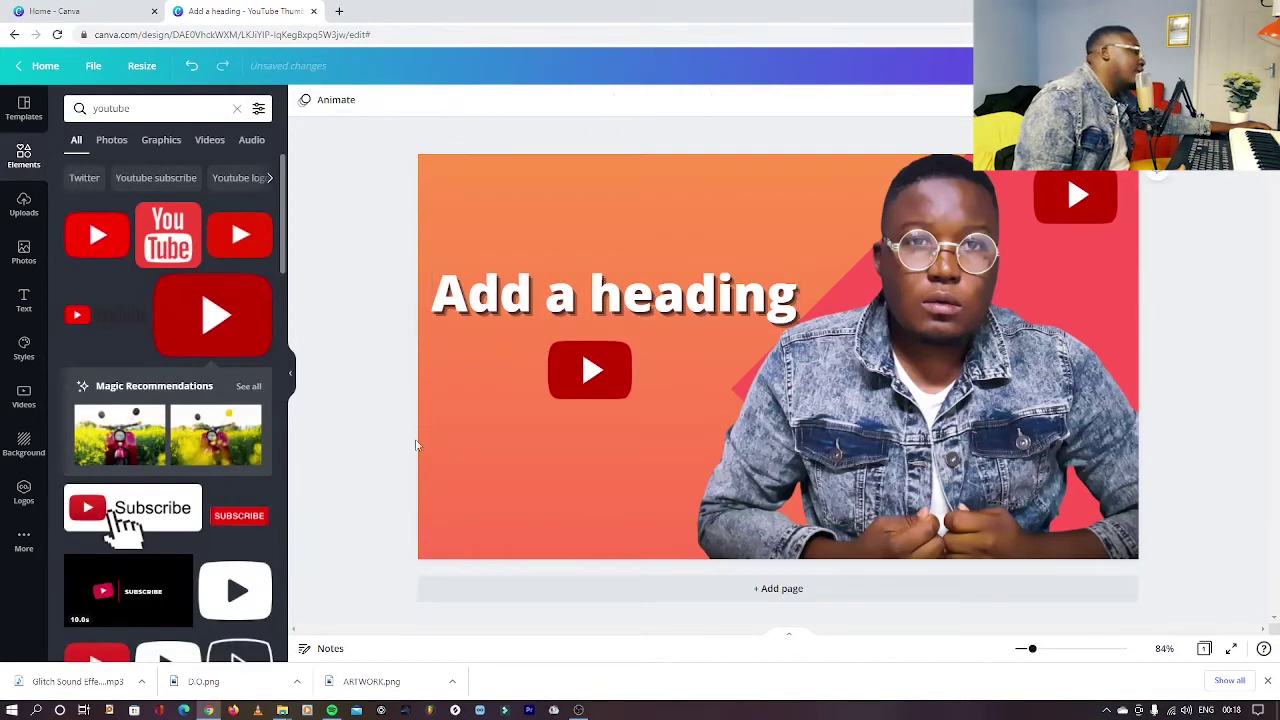
left_click(652, 308)
left_click_drag(591, 366, 618, 366)
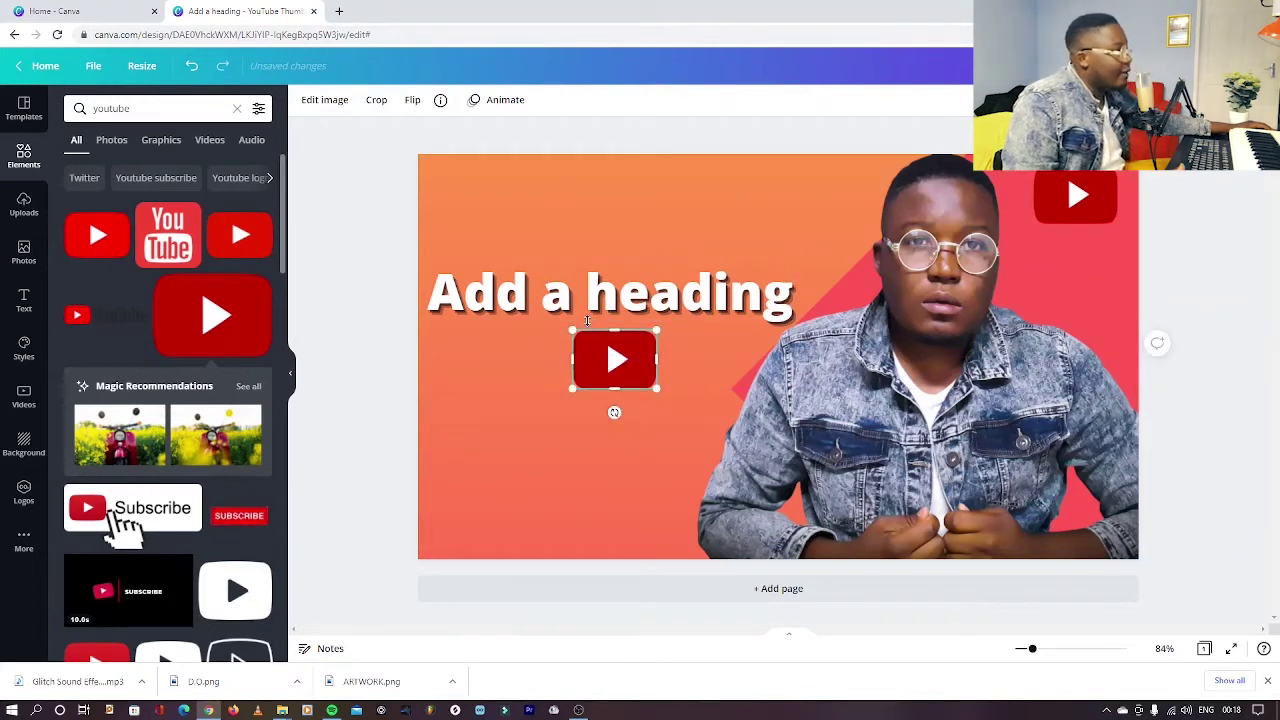
Retype the heading as 'AMAPIANO MIX', widen it to one line, and lower the play button
left_click(788, 302)
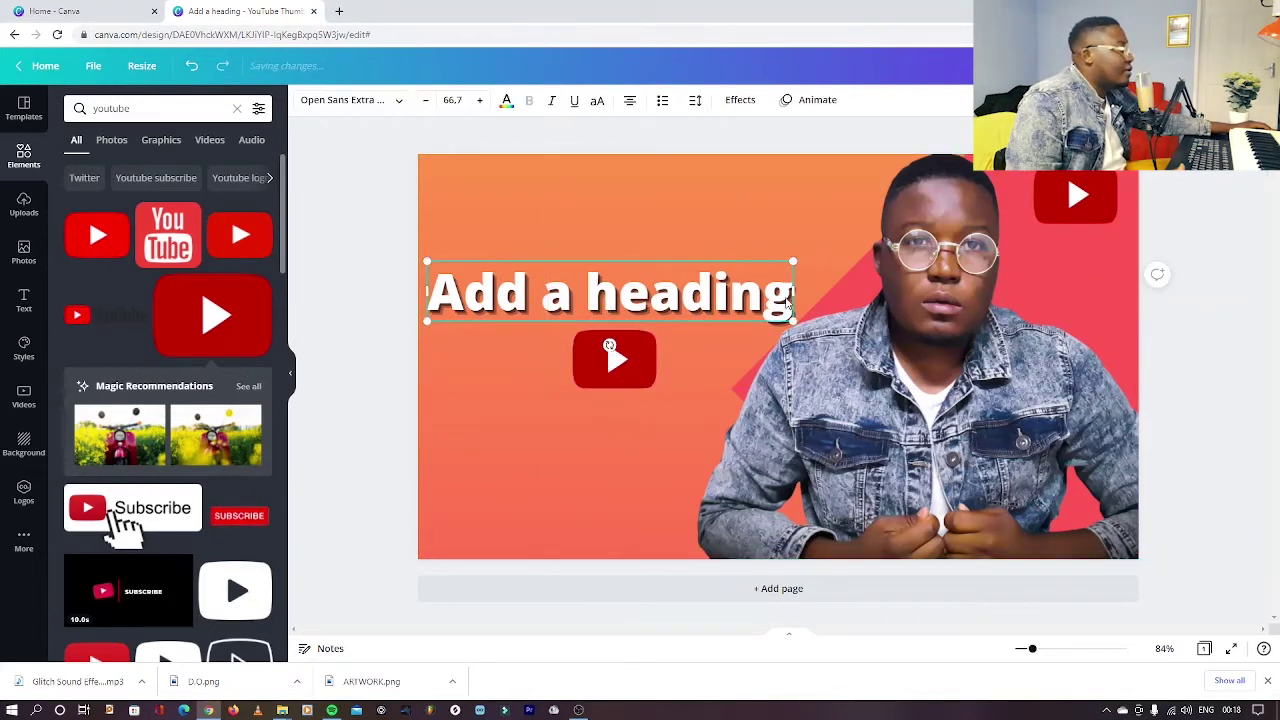
key("ctrl+a")
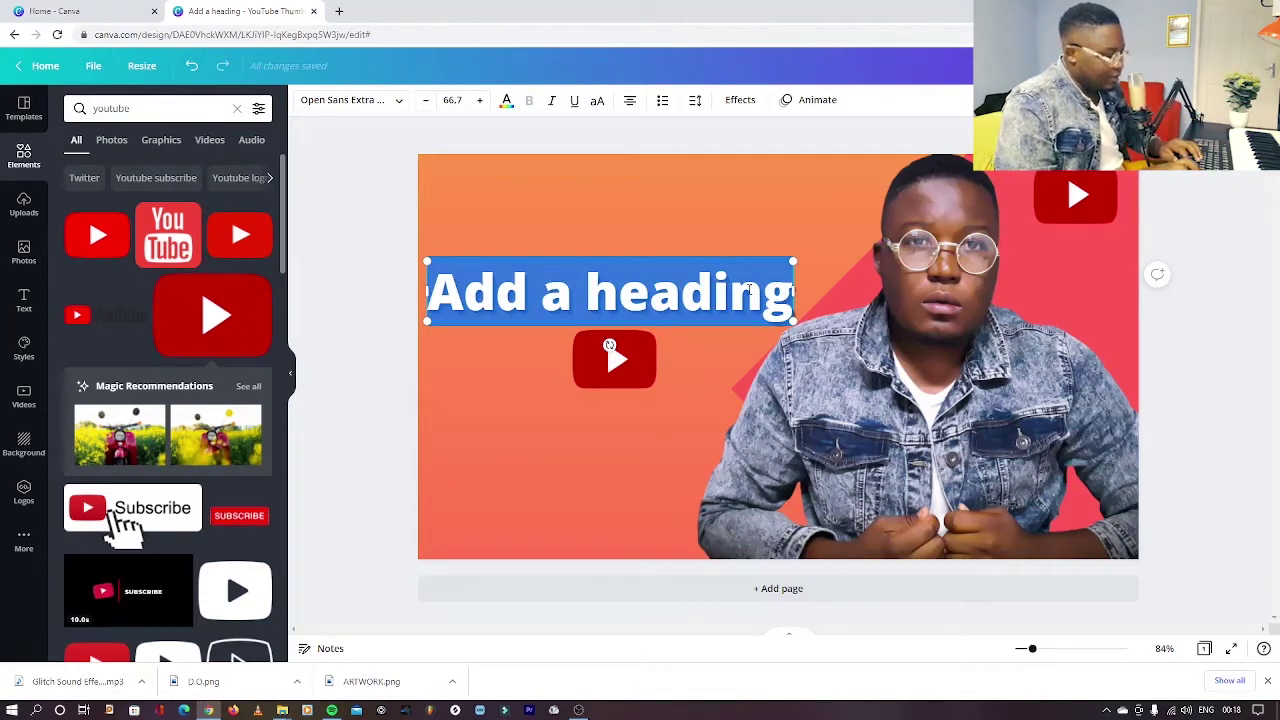
type("Ama")
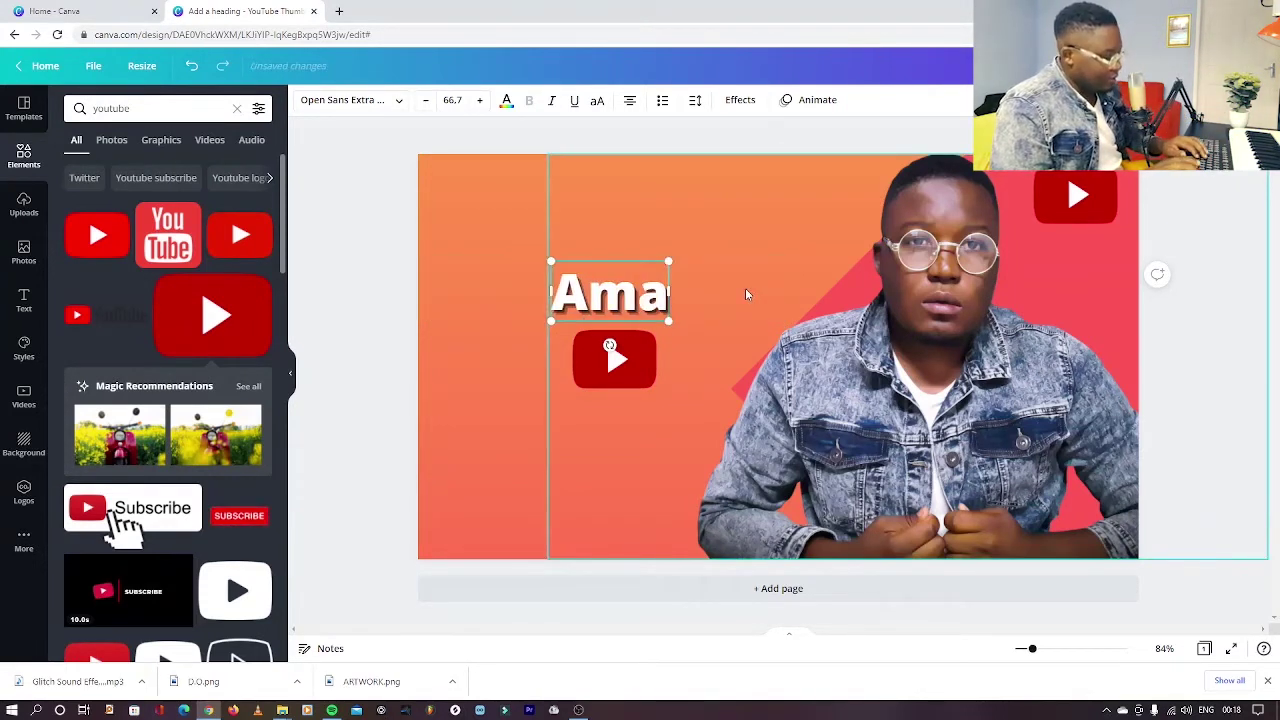
key("BackSpace")
key("BackSpace")
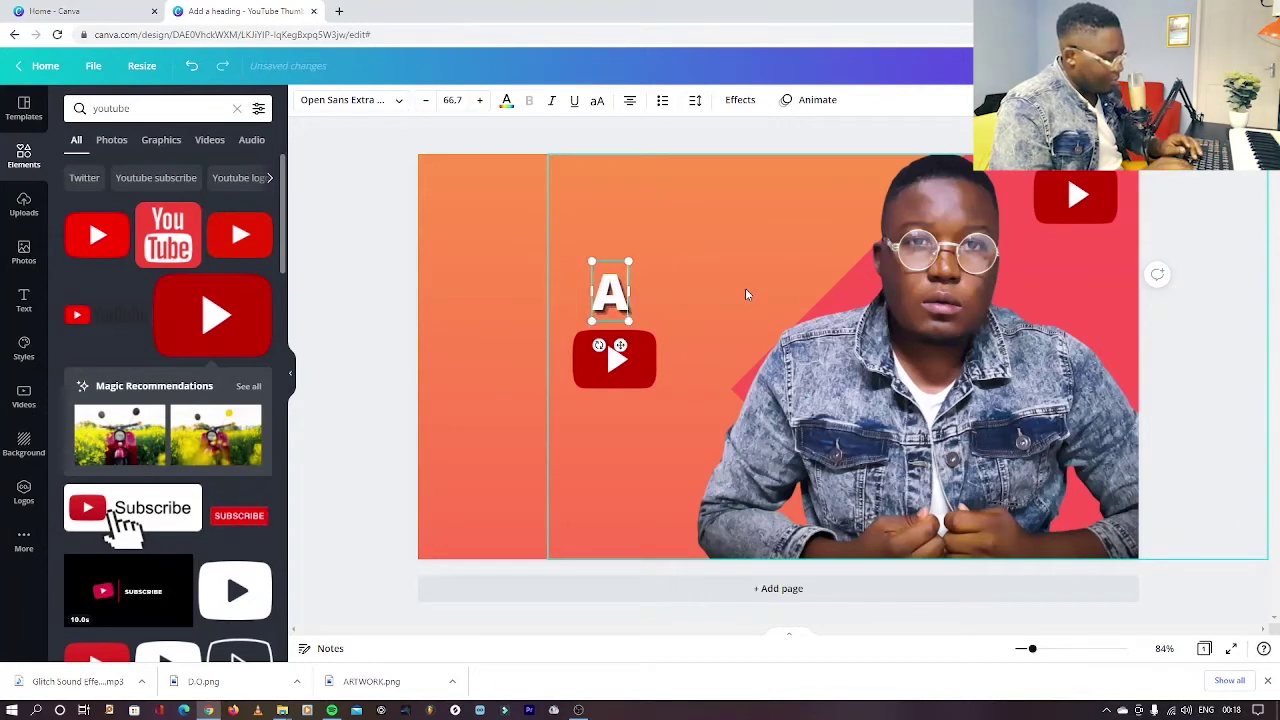
type("MAPIANO")
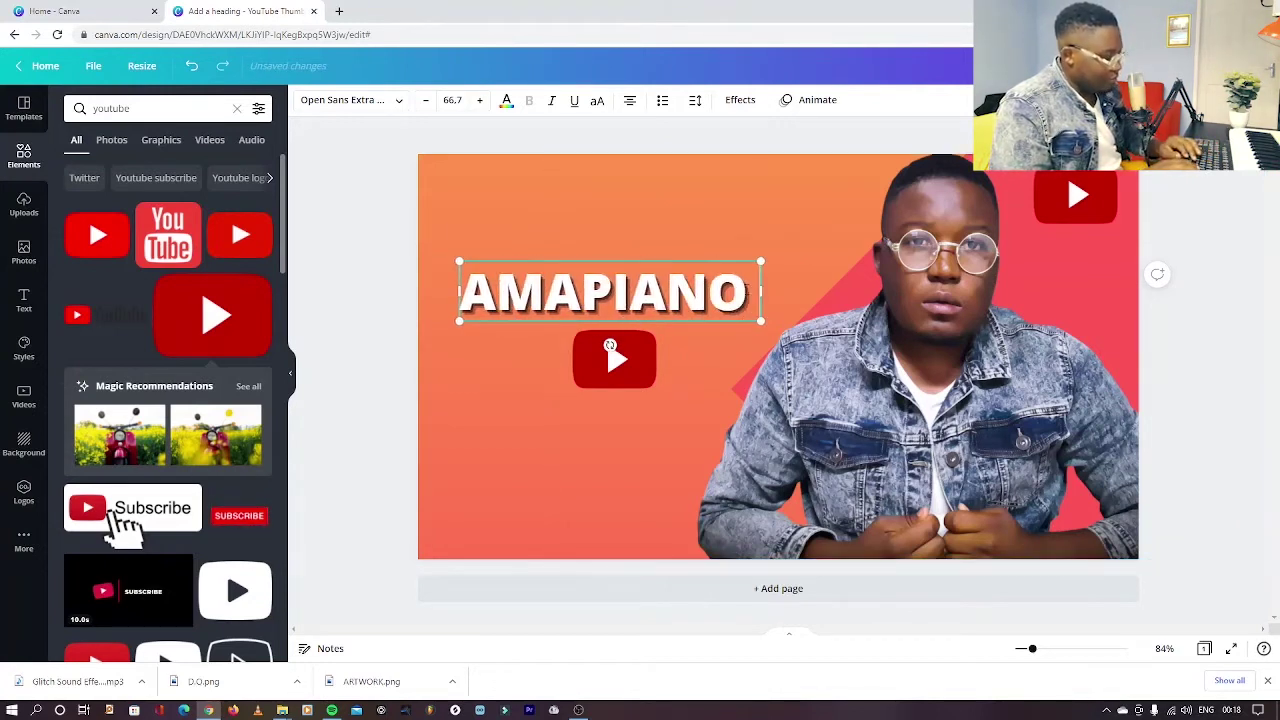
type(" MI")
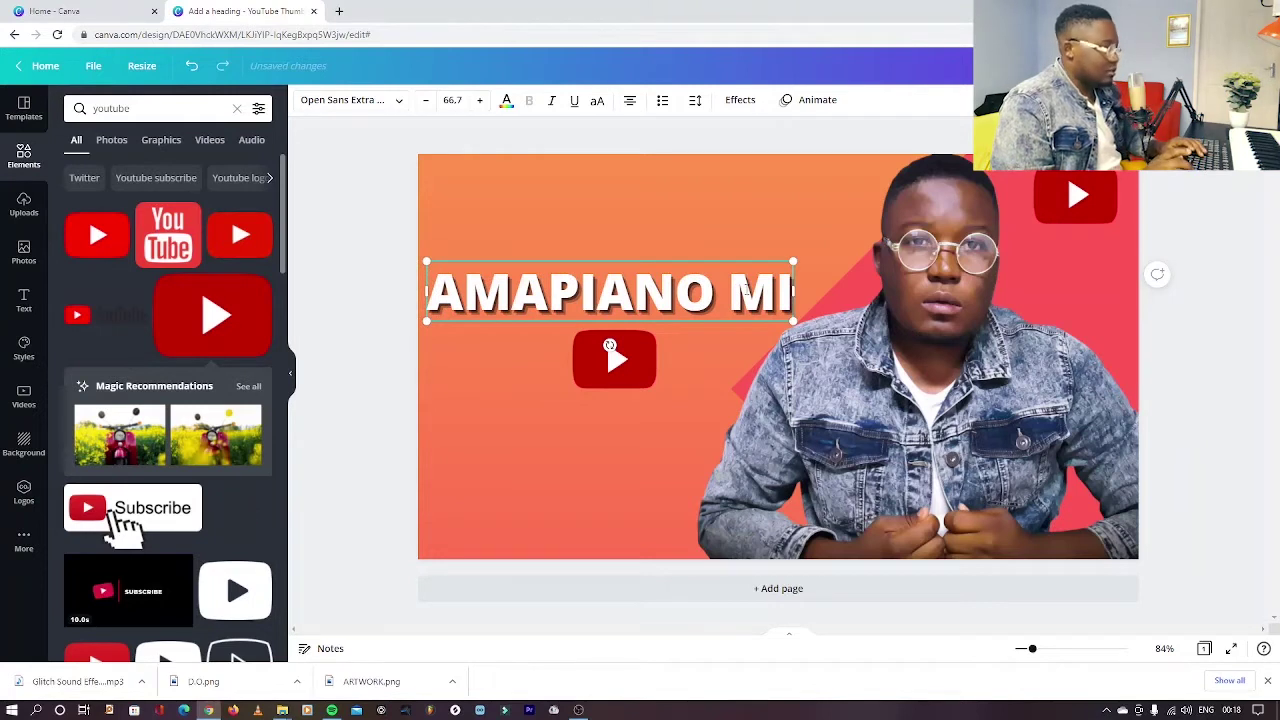
type("X")
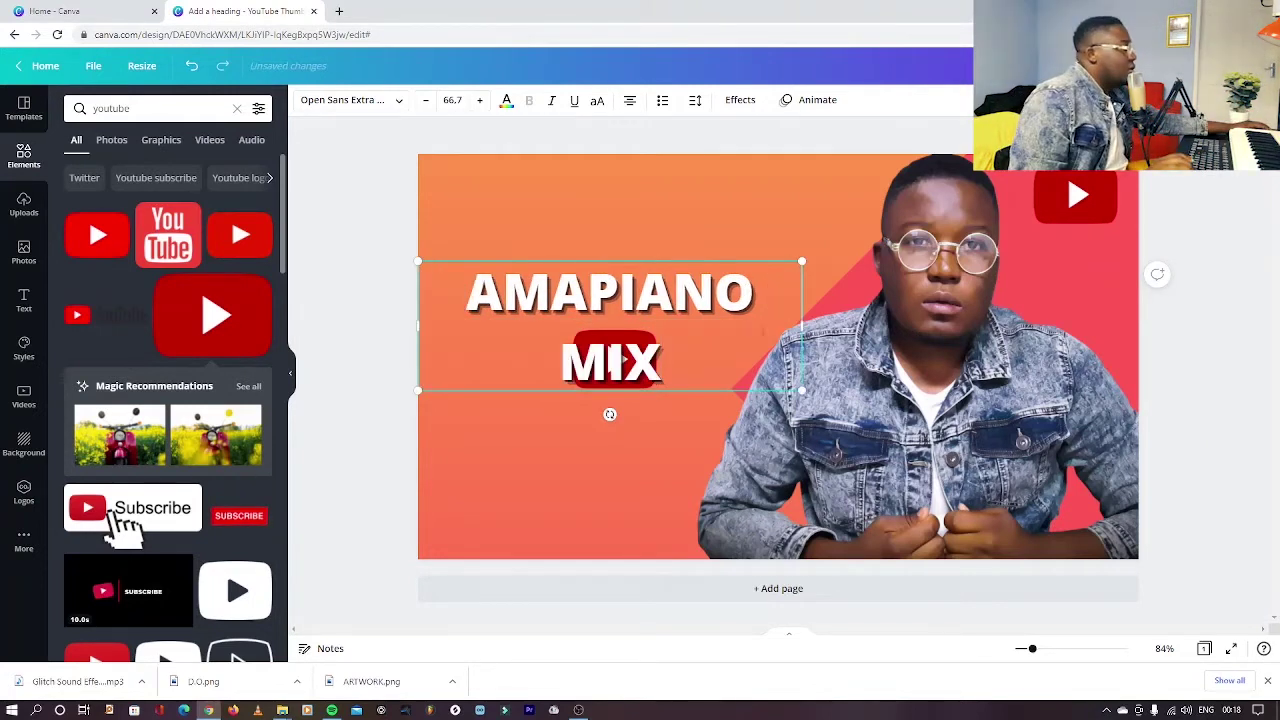
left_click_drag(806, 325, 834, 325)
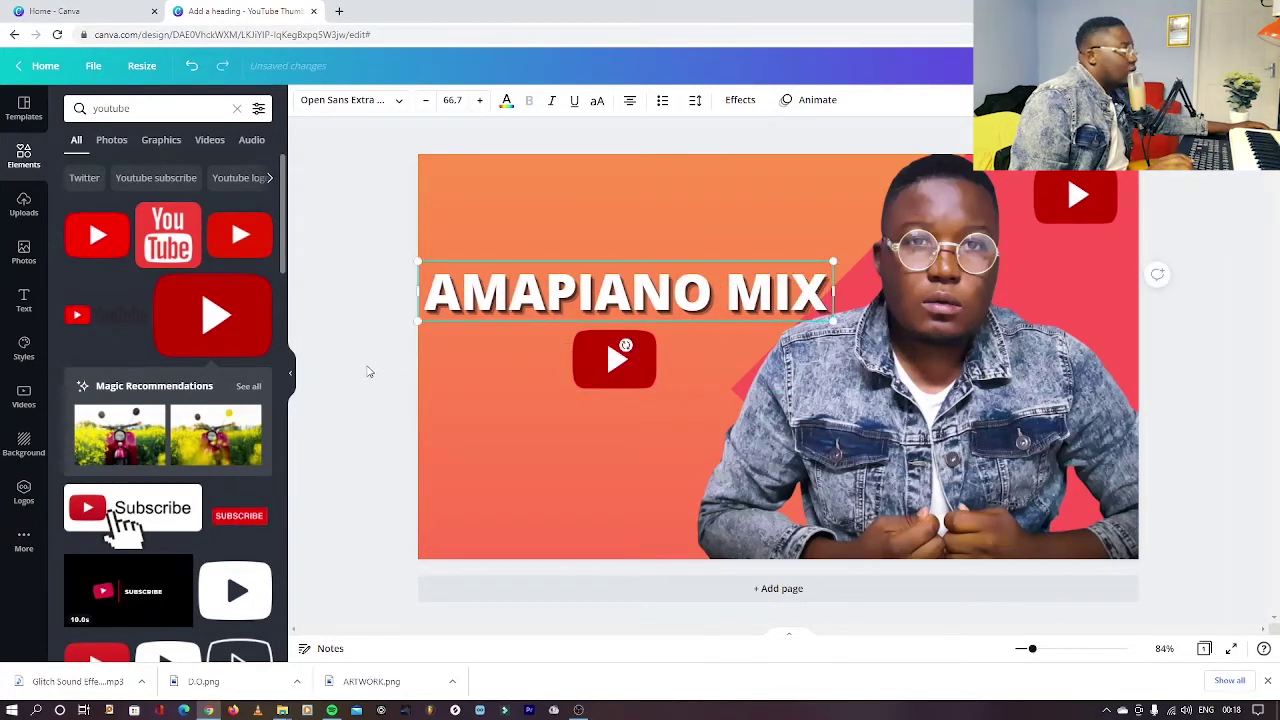
left_click_drag(614, 360, 616, 428)
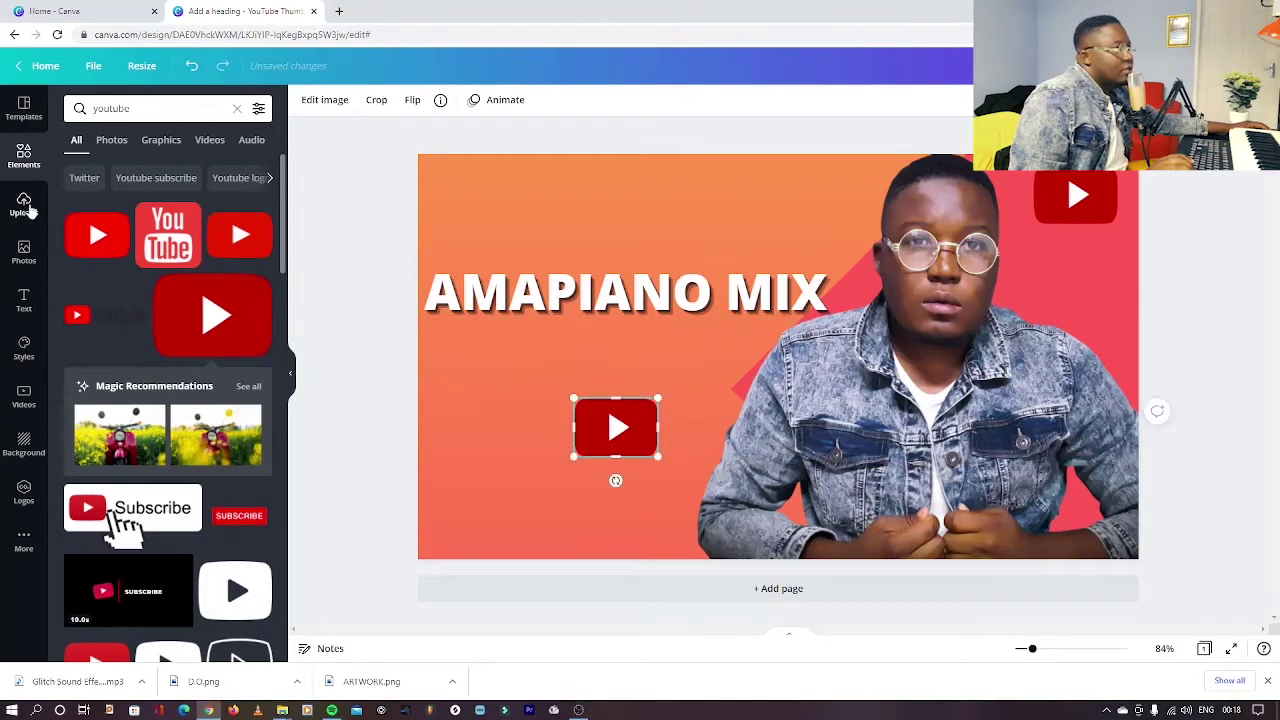
Add a '2022' heading and centre it under AMAPIANO MIX
left_click(24, 300)
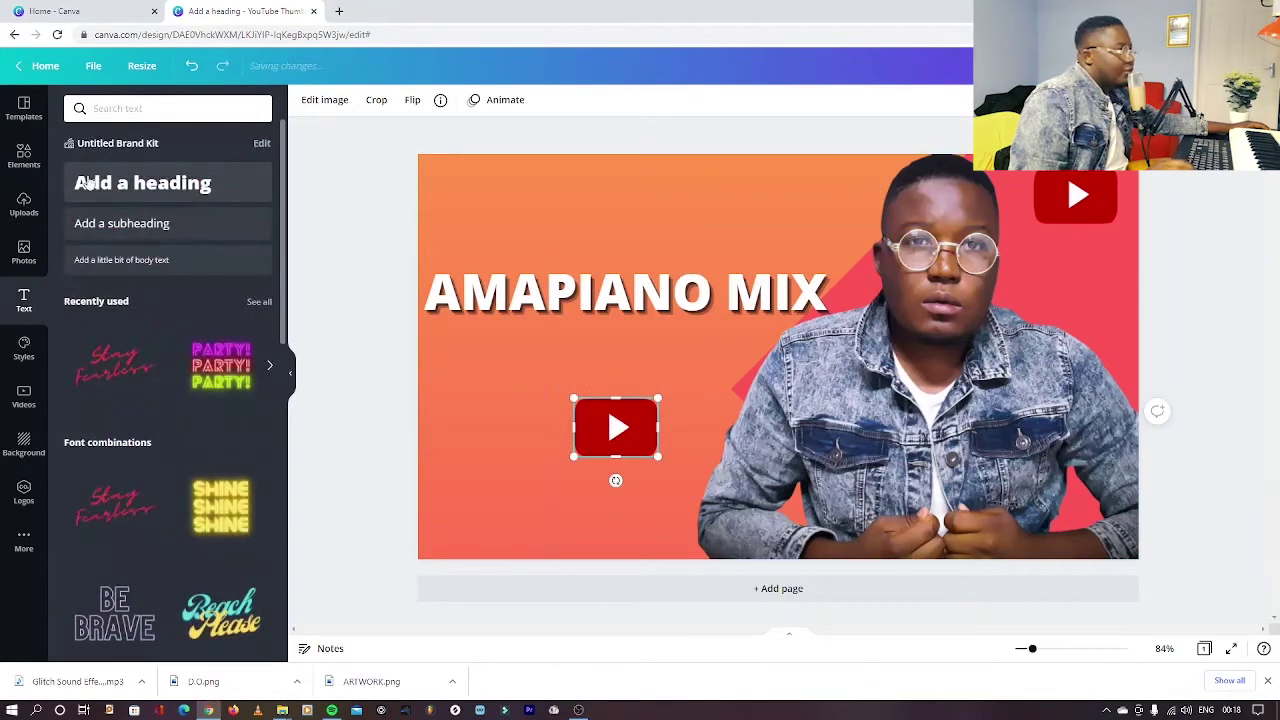
left_click(118, 182)
type("2022")
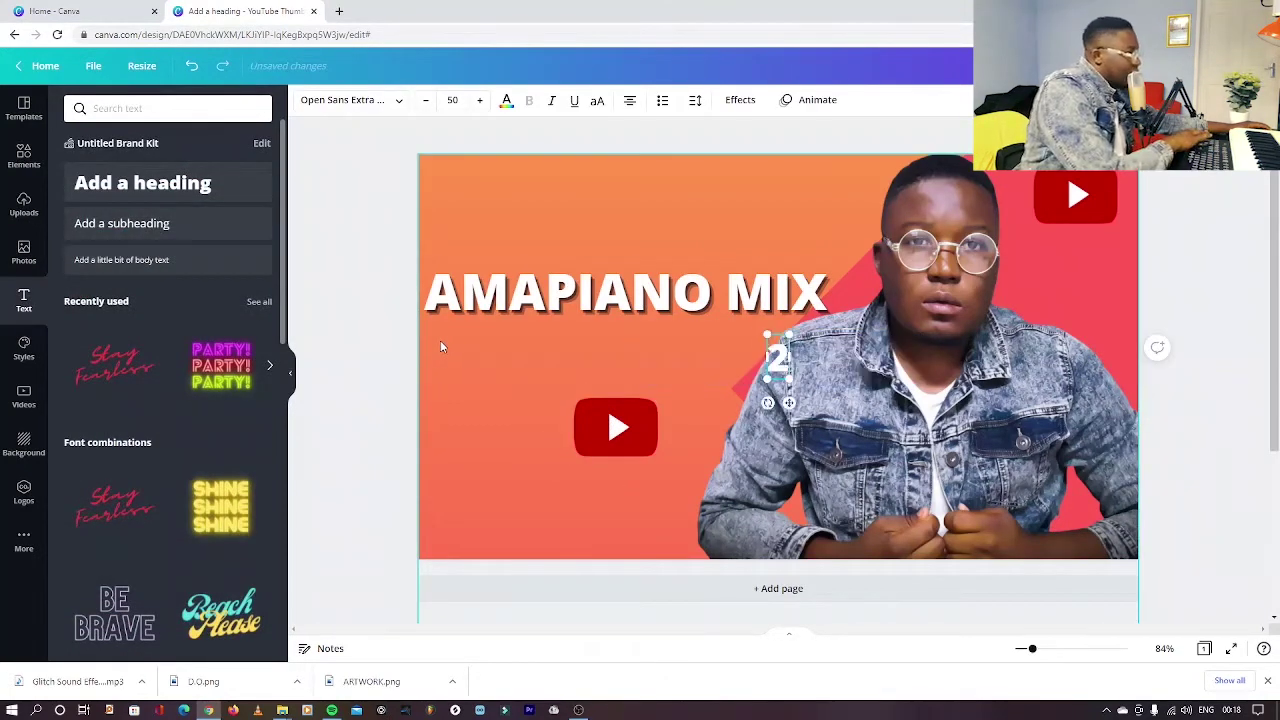
left_click(366, 349)
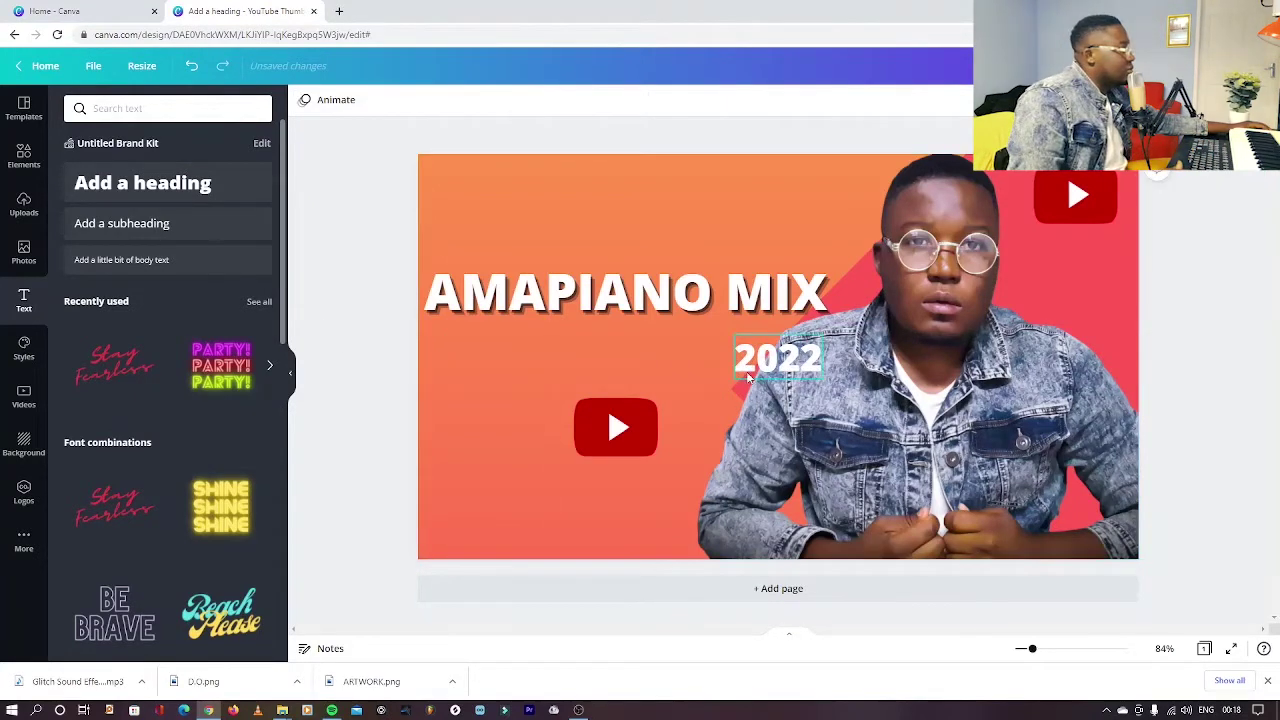
left_click_drag(769, 356, 488, 398)
left_click_drag(587, 362, 617, 347)
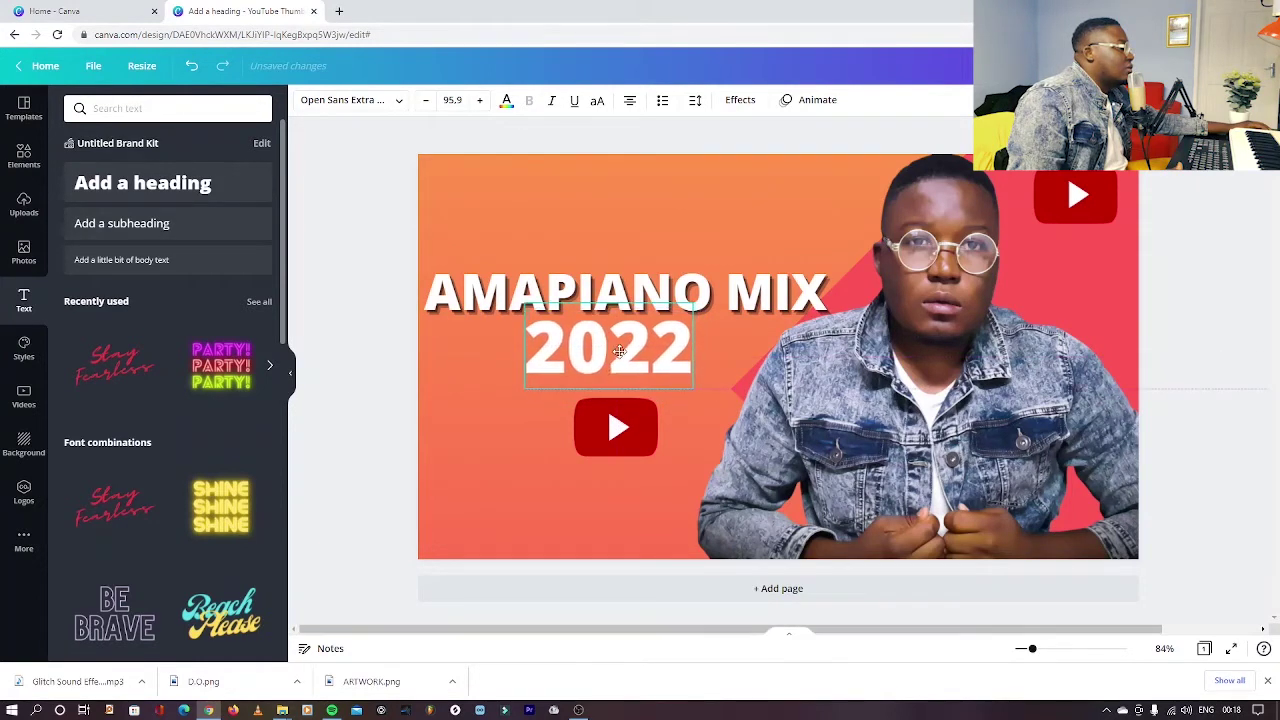
Apply a black Echo effect to the 2022 text
left_click(738, 100)
left_click(248, 283)
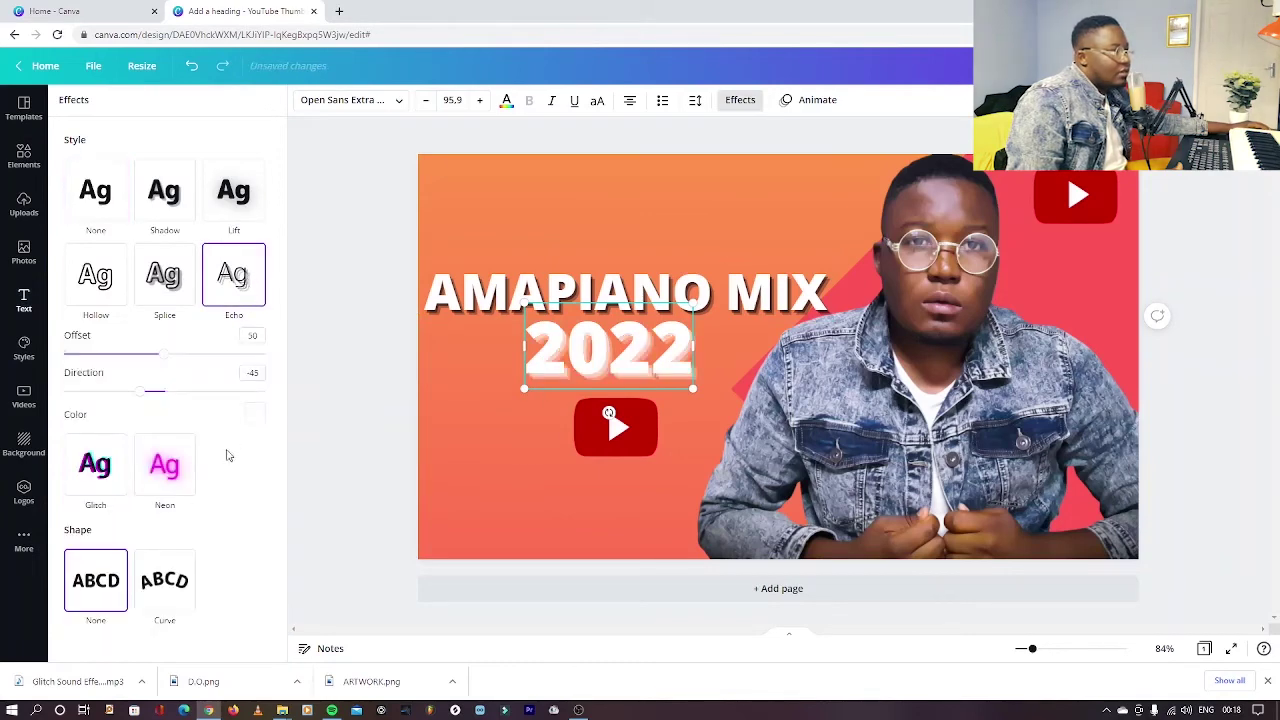
left_click(255, 414)
left_click(80, 587)
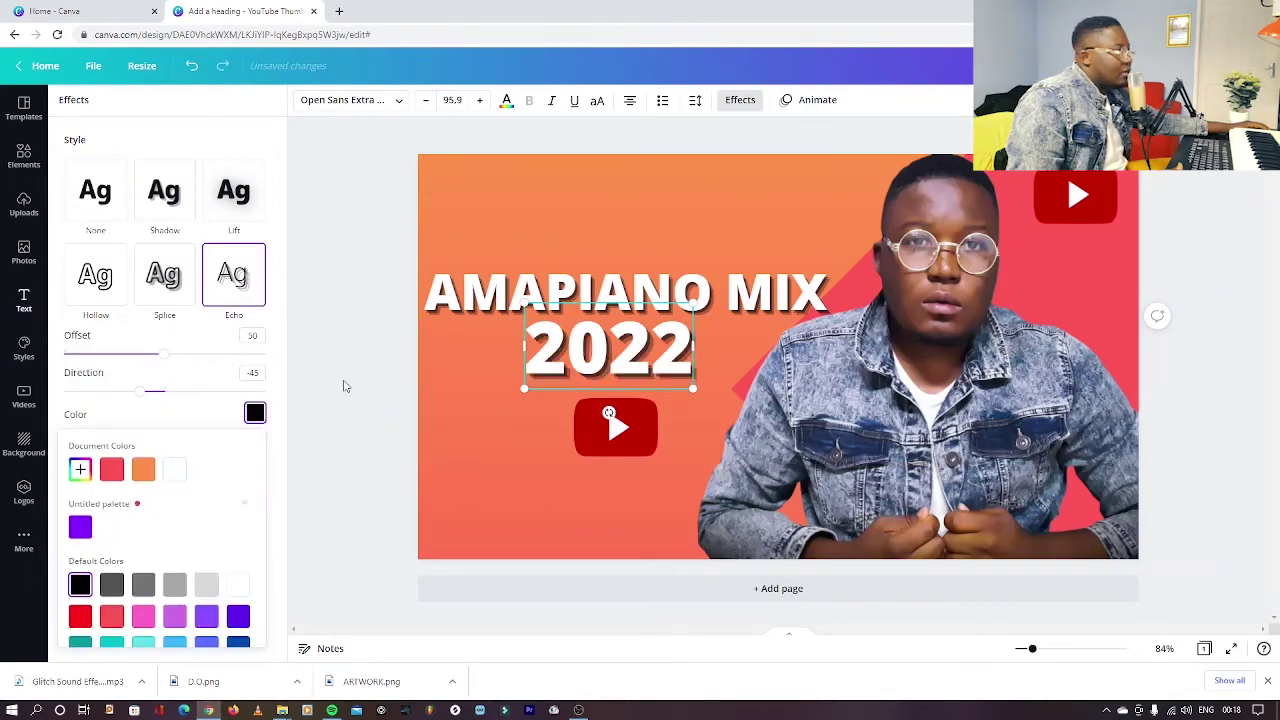
Nudge the play button slightly up and left below 2022
left_click(383, 457)
left_click_drag(615, 428, 609, 418)
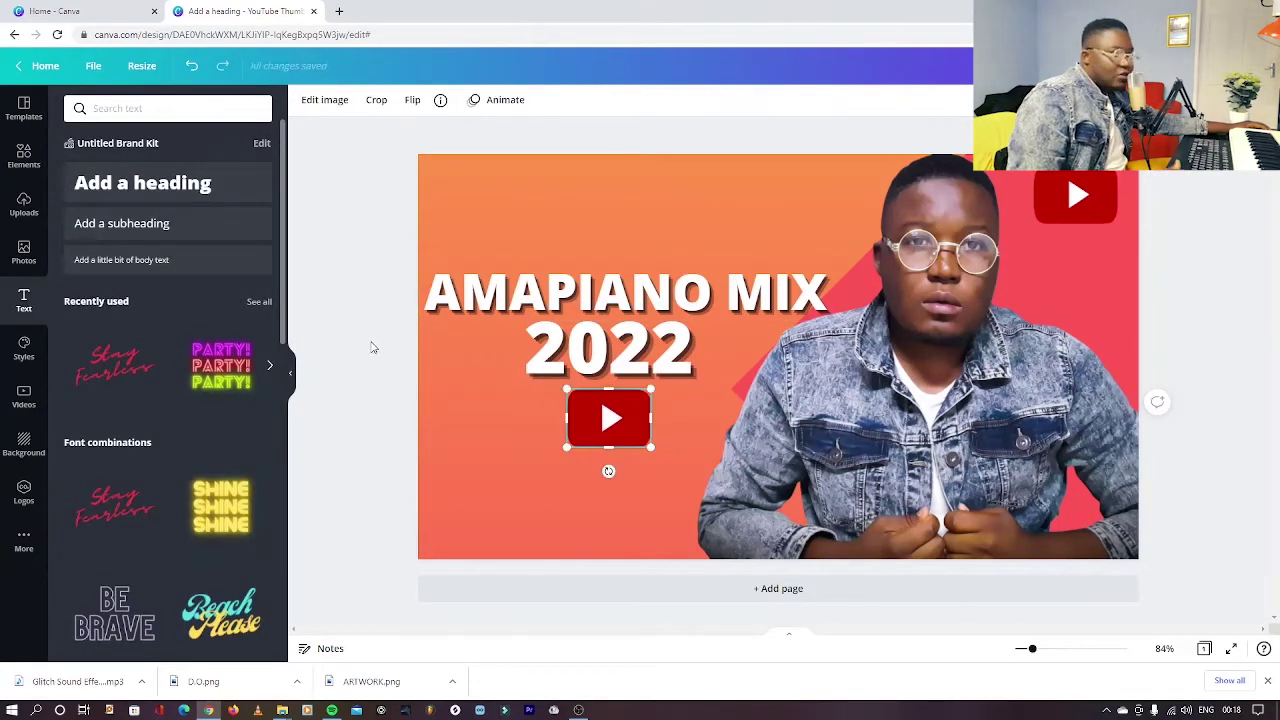
left_click(370, 346)
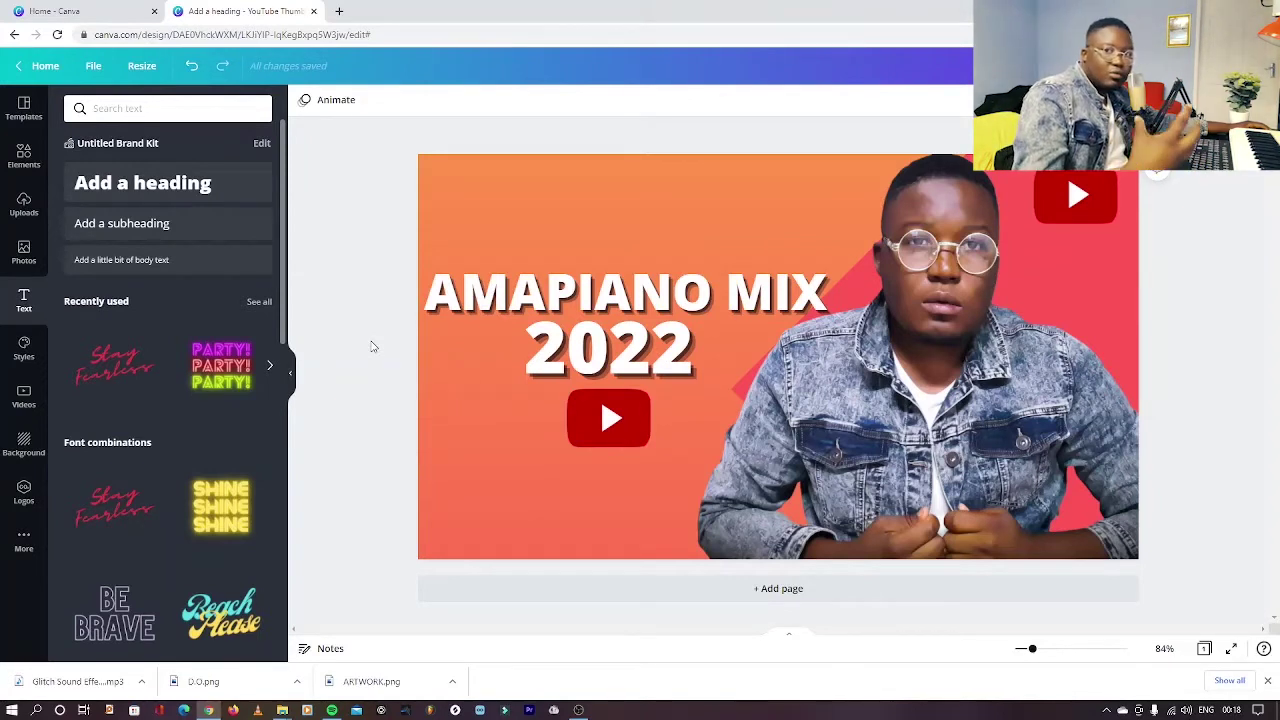
left_click(600, 418)
Replace the youtube element search with 'GRUNGE' and scroll through the grunge texture results
left_click(96, 111)
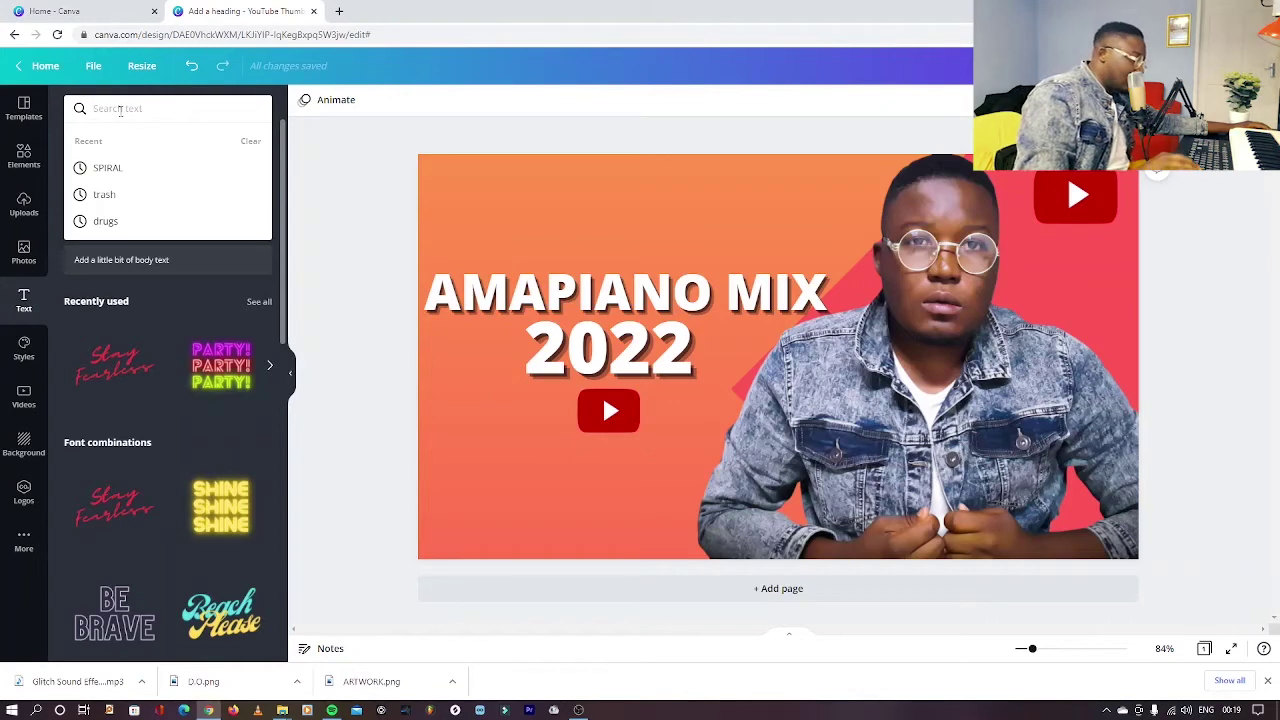
left_click(24, 155)
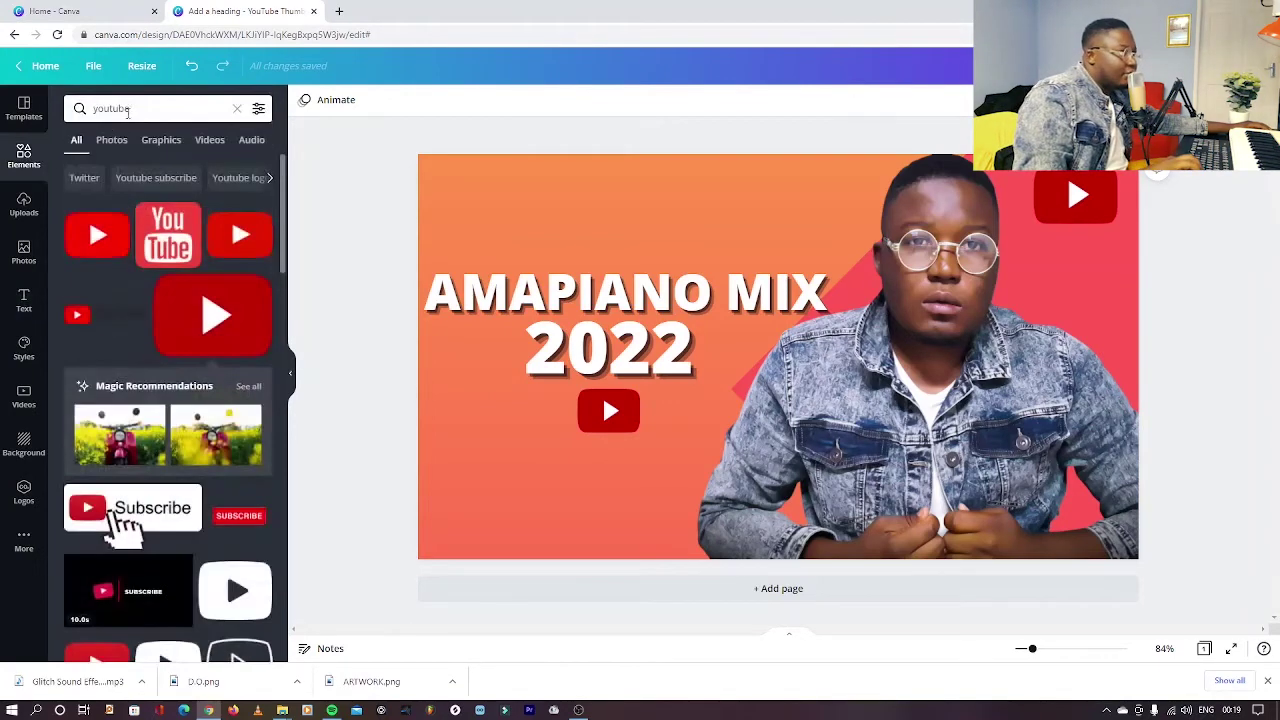
left_click(141, 107)
key("BackSpace")
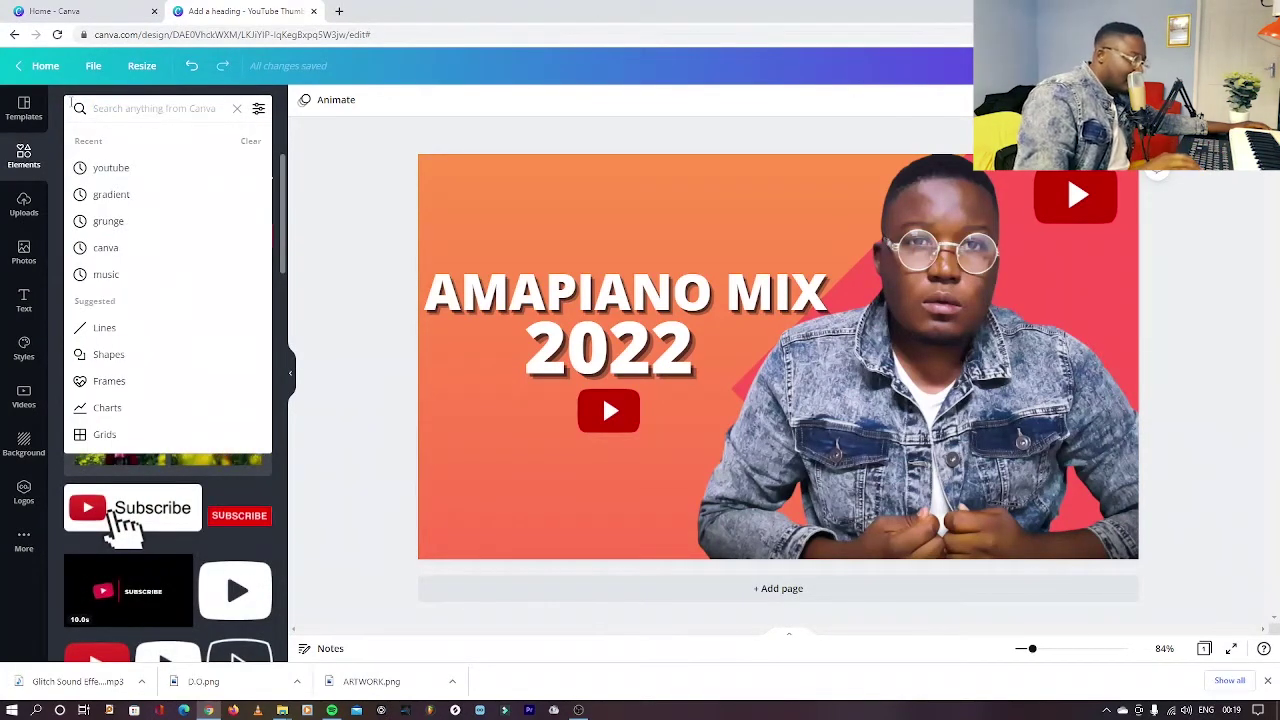
type("GRUN")
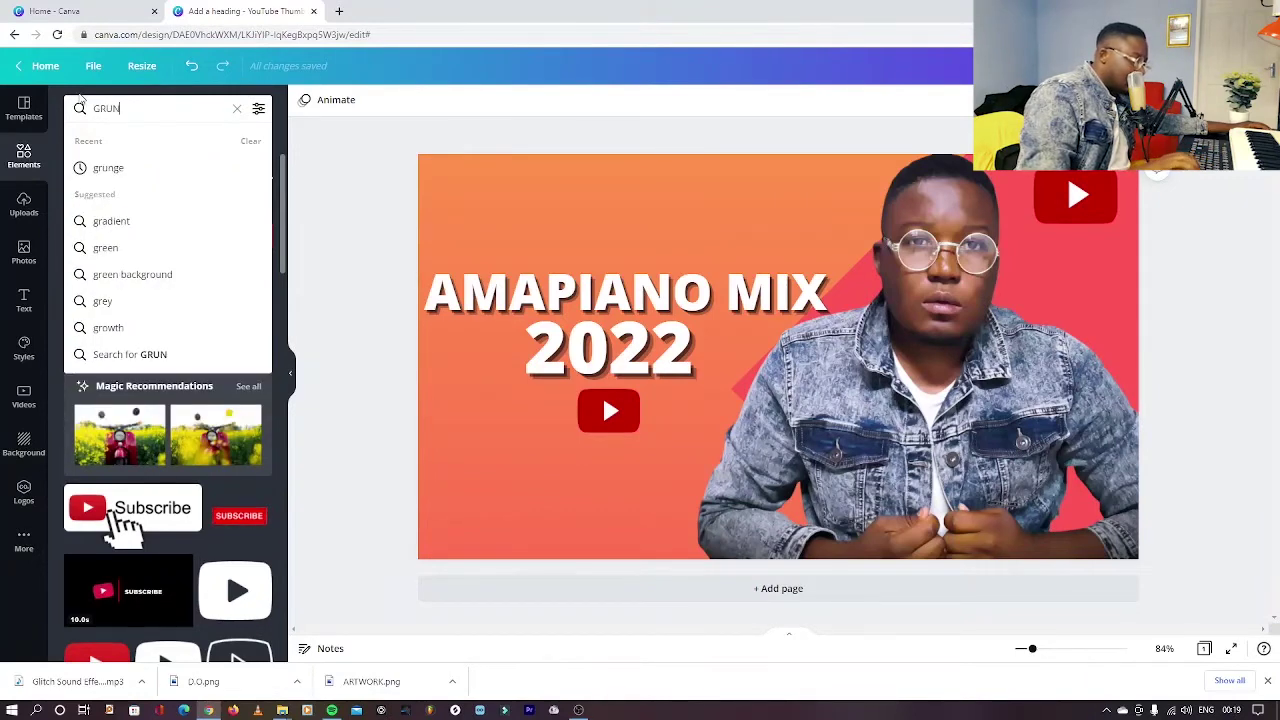
type("GE")
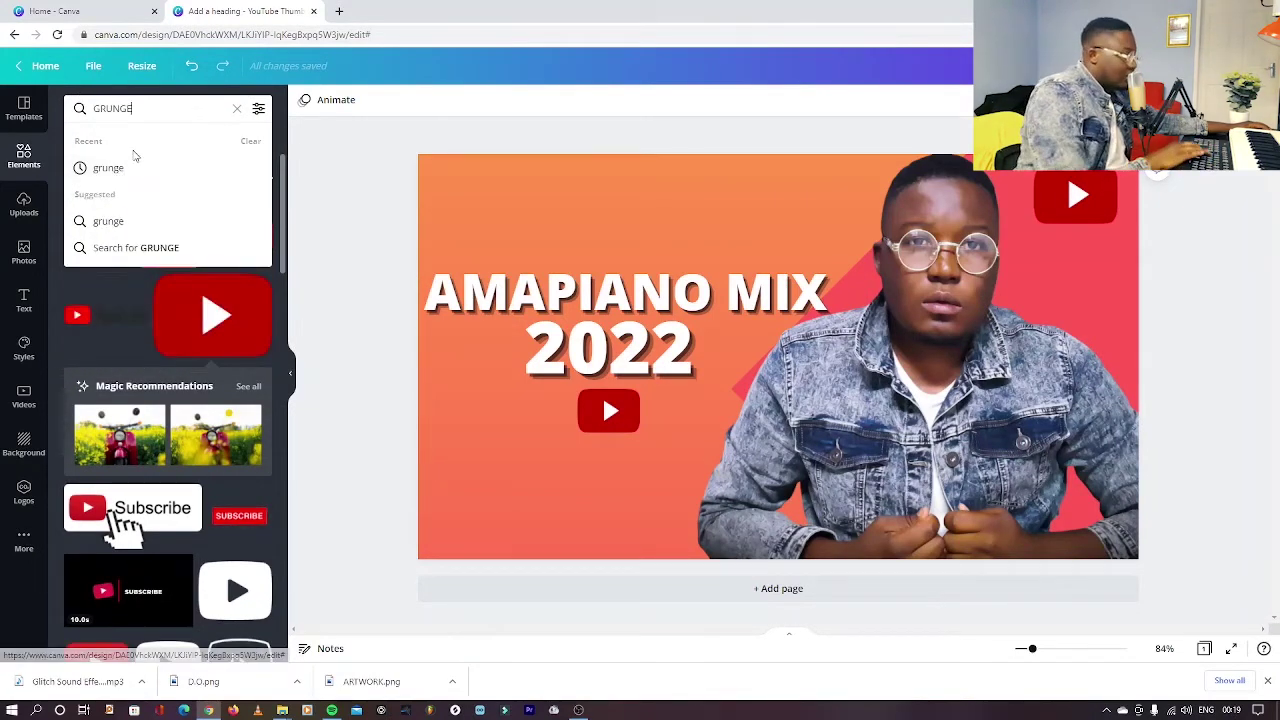
key("Return")
scroll(170, 462, "down", 5)
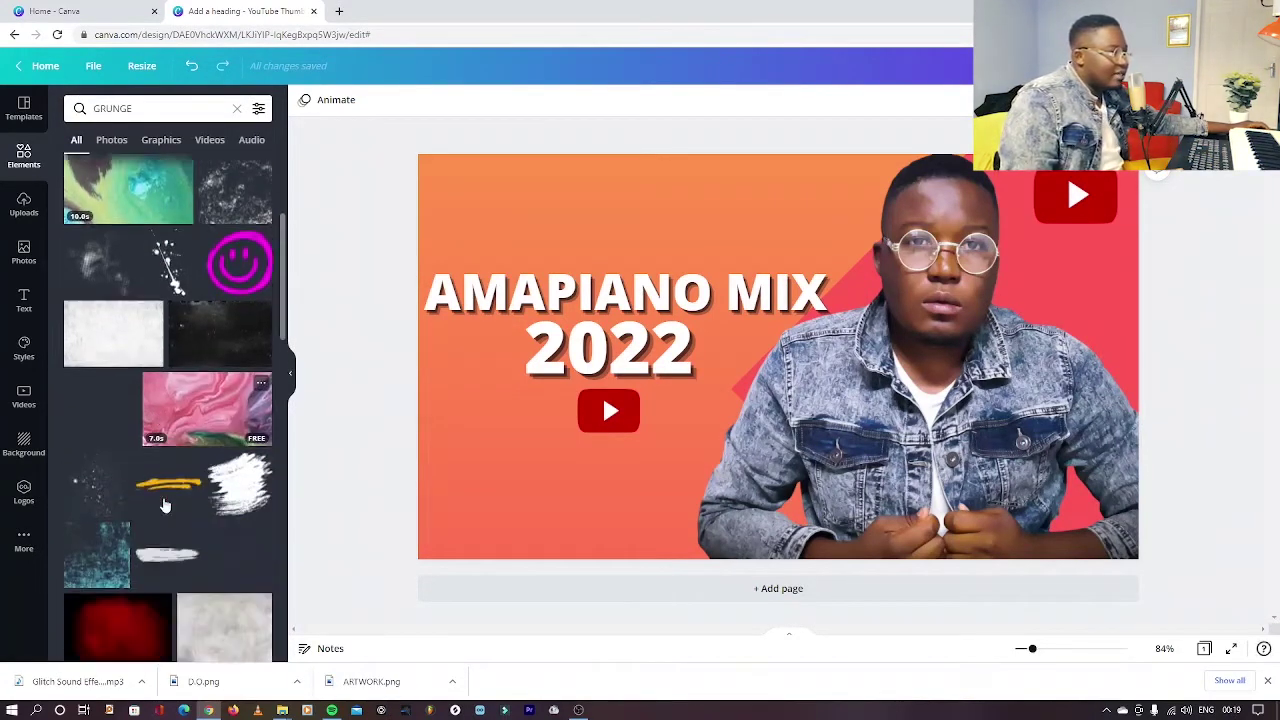
scroll(143, 475, "down", 5)
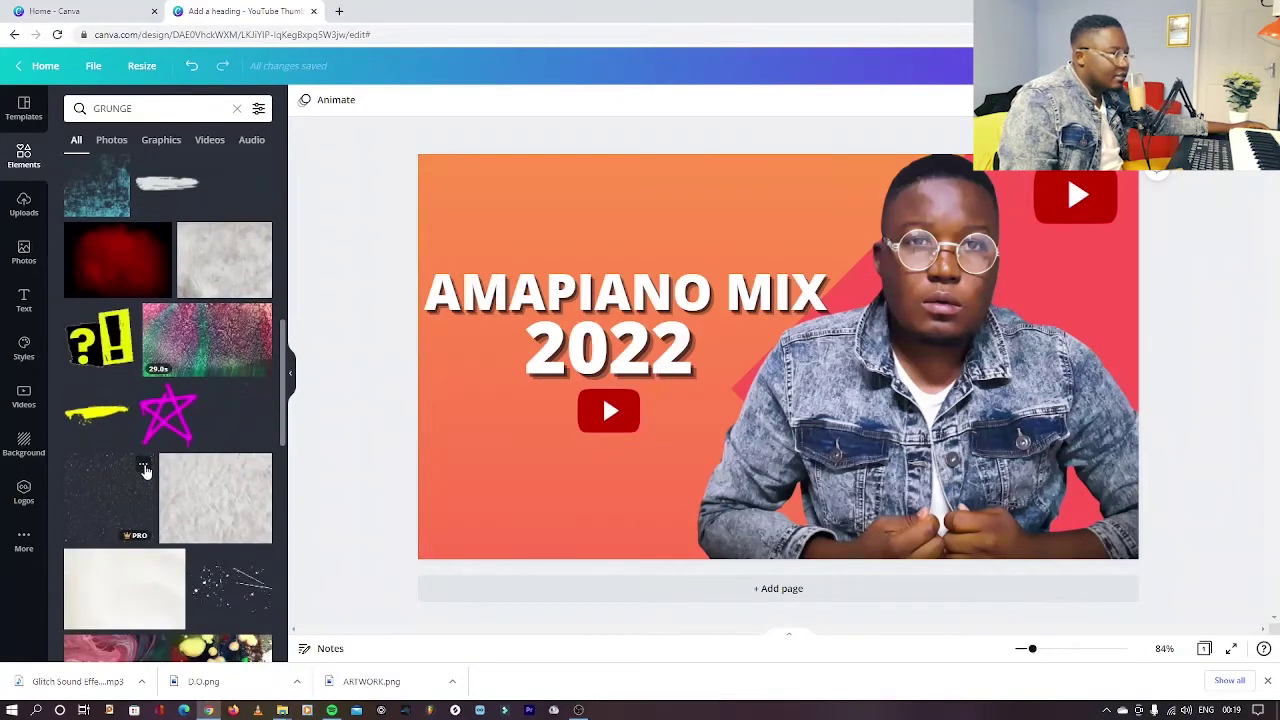
scroll(220, 476, "down", 10)
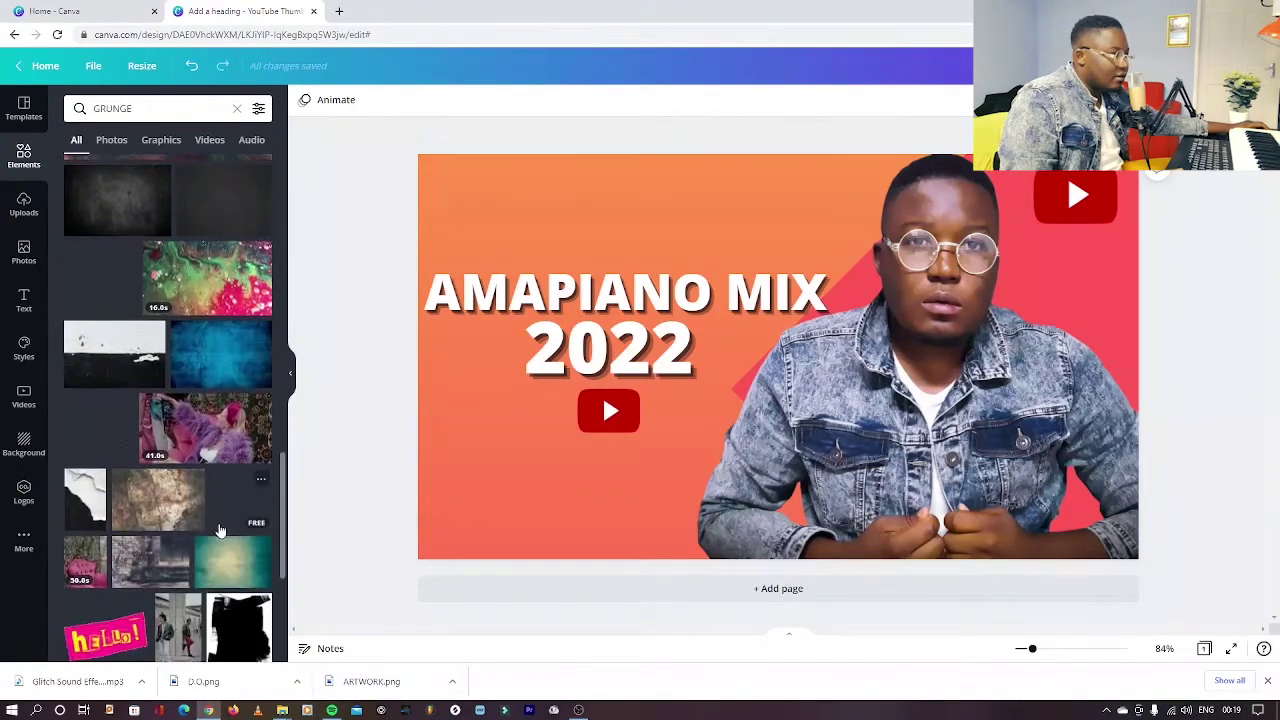
scroll(224, 530, "down", 2)
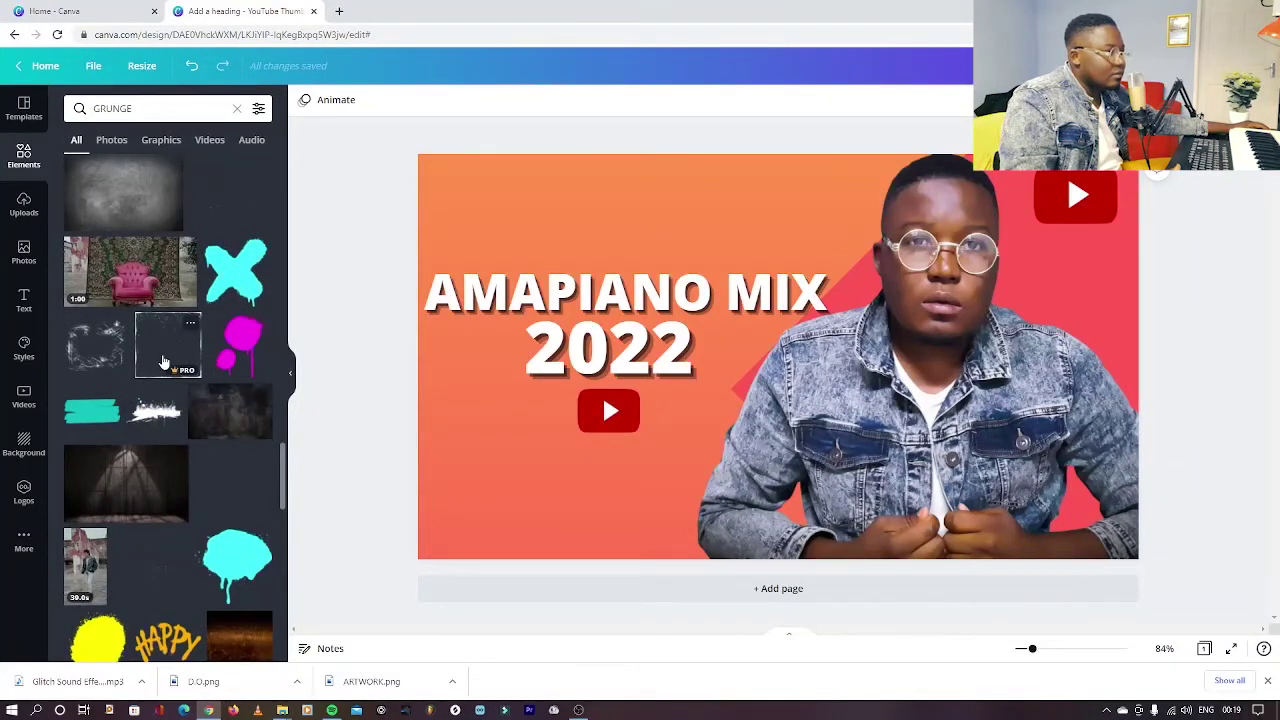
scroll(160, 390, "down", 2)
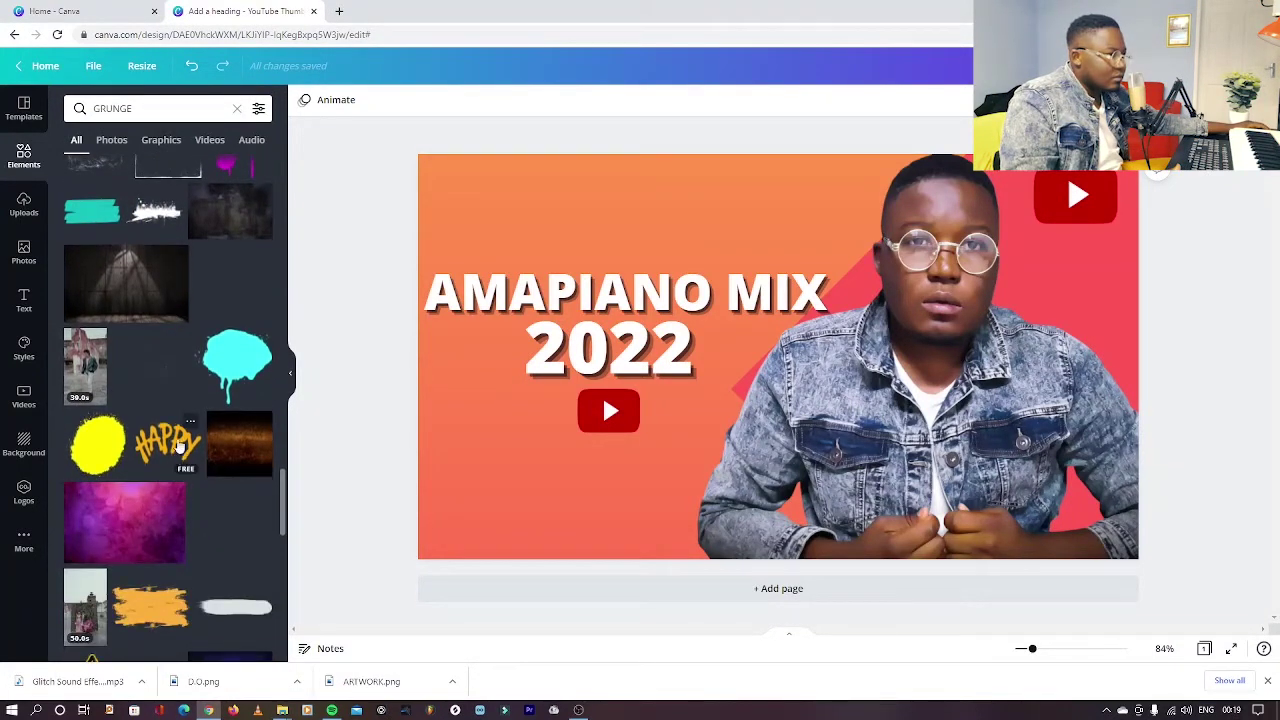
Add a speckled grunge texture, enlarge it over the page's left side, and send it backward
left_click(147, 375)
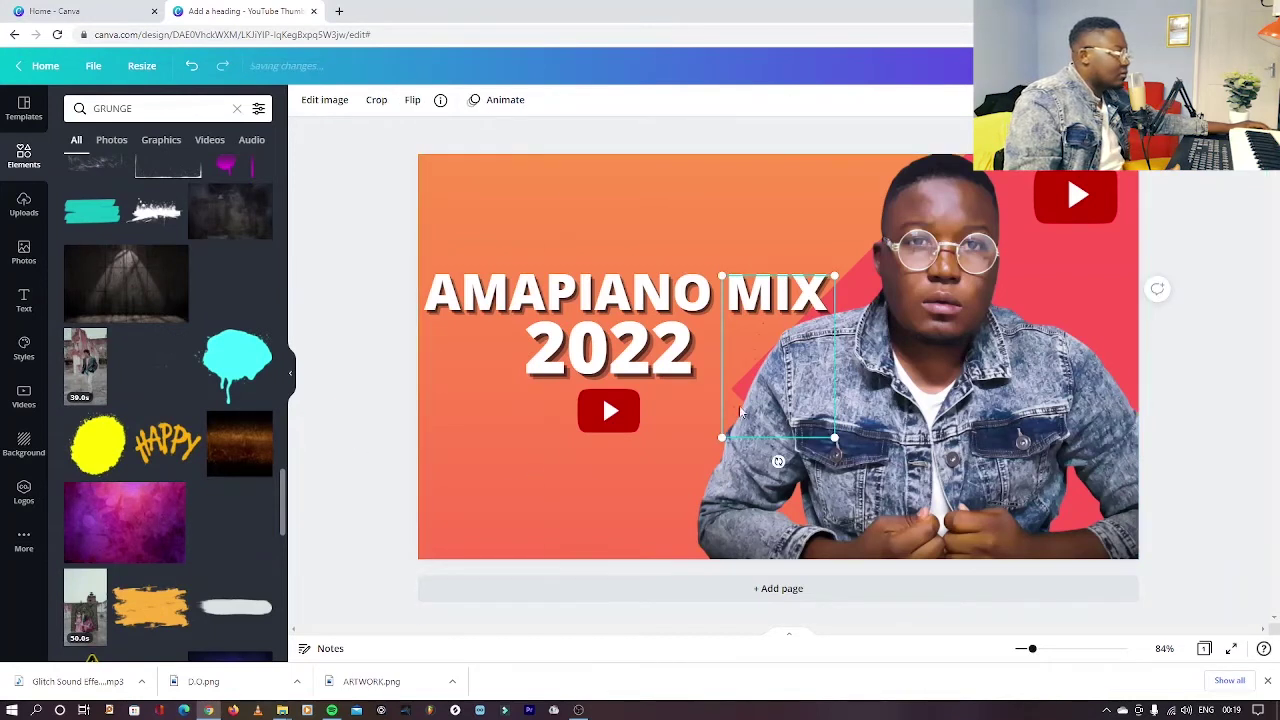
left_click_drag(720, 405, 456, 503)
left_click_drag(530, 404, 970, 155)
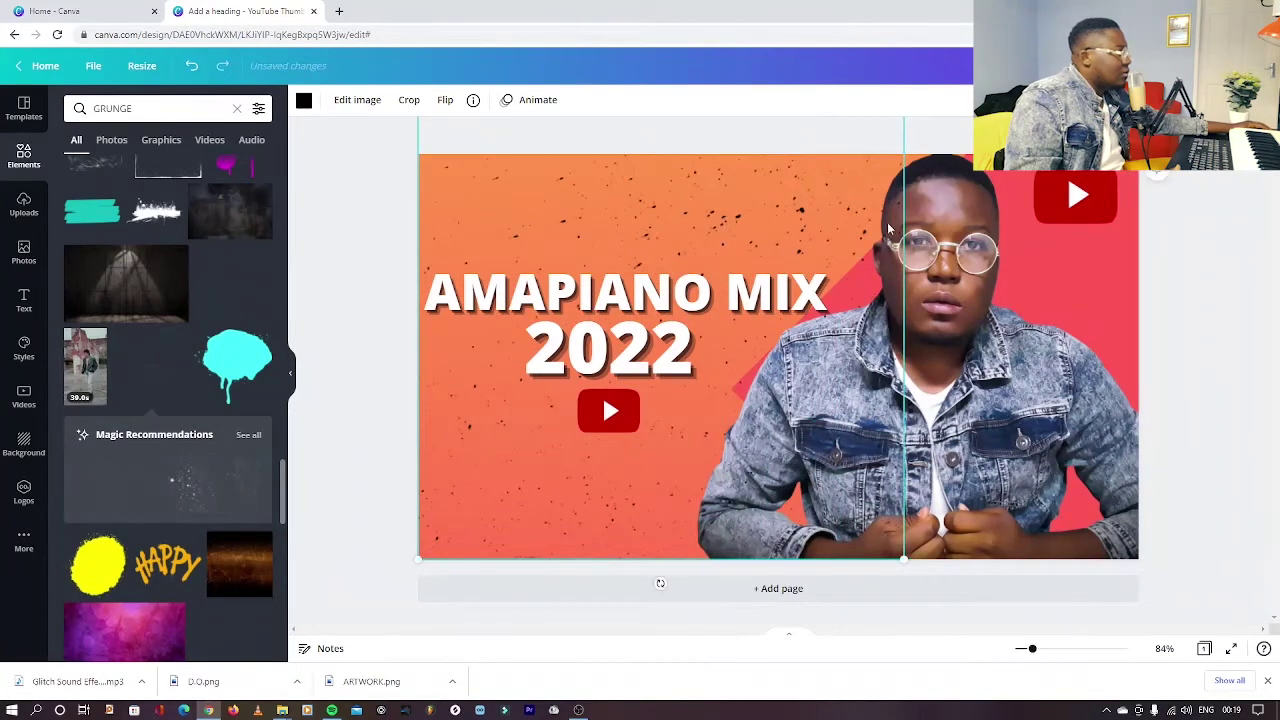
left_click_drag(610, 237, 607, 300)
left_click(1092, 99)
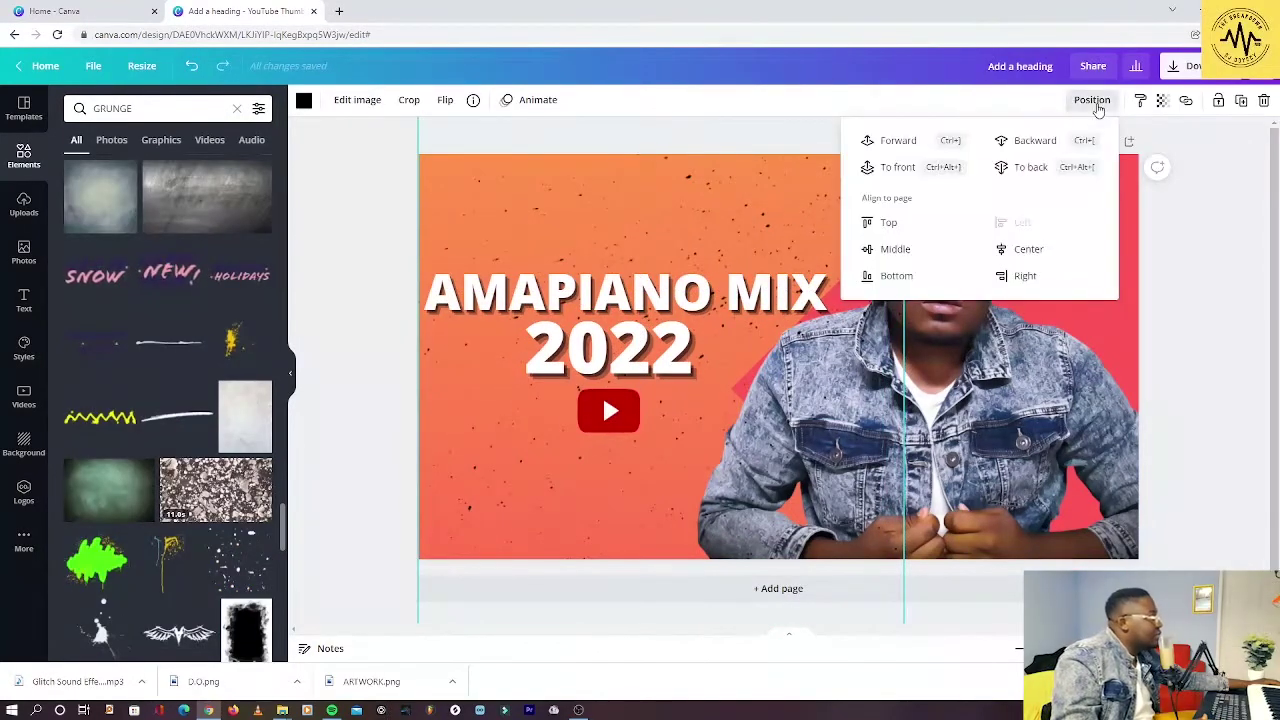
left_click(1035, 141)
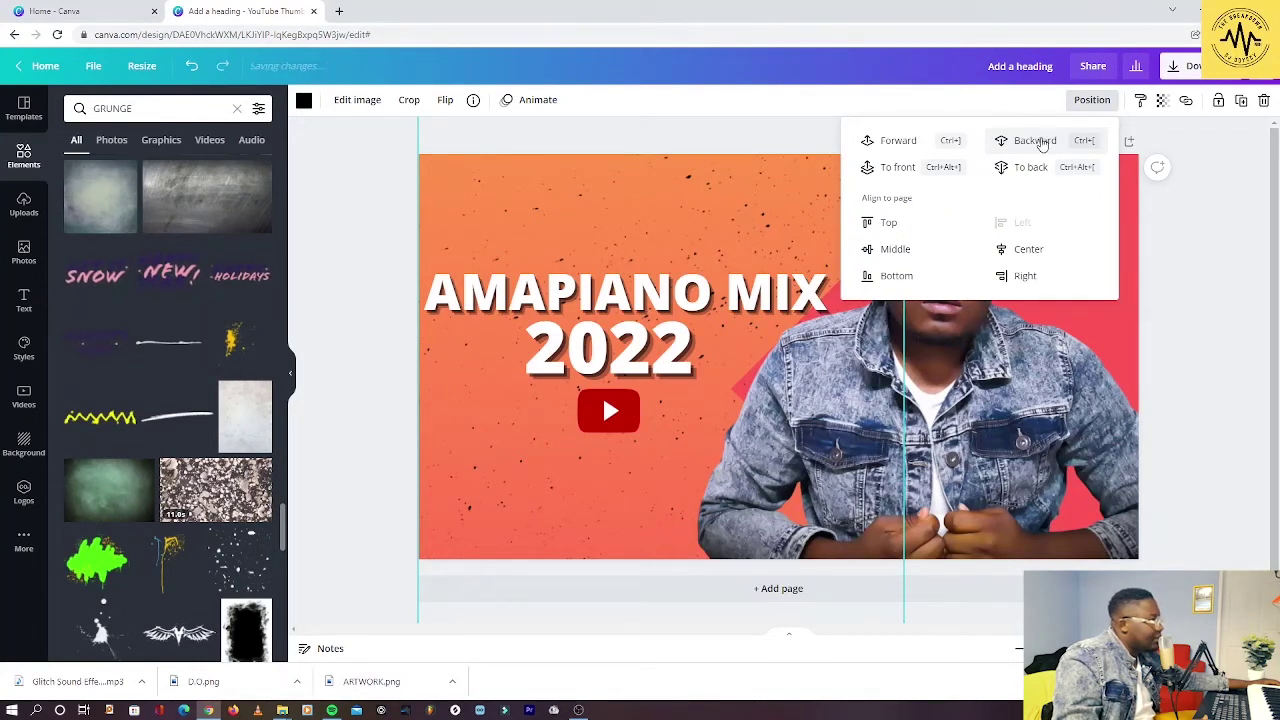
left_click(378, 196)
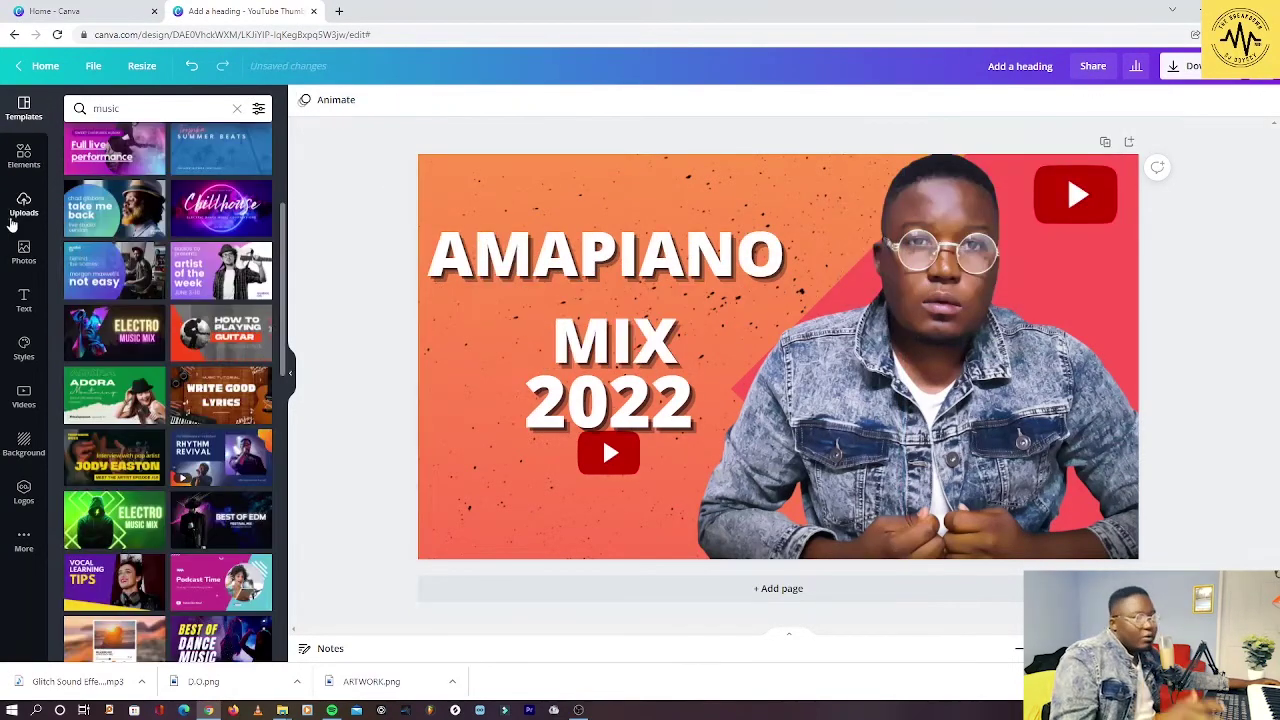
Duplicate the small YouTube play button and add a 'DJ ODYCCY' subheading
left_click_drag(611, 458, 487, 200)
key("ctrl+d")
left_click(24, 300)
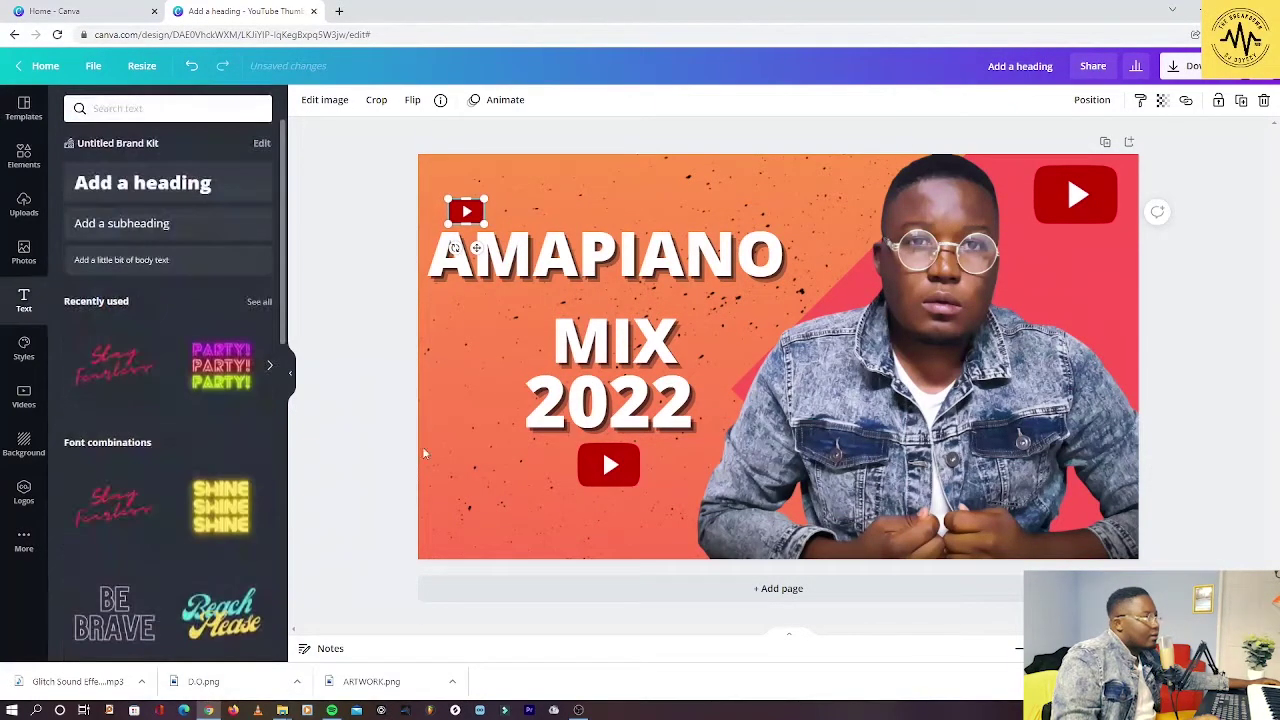
left_click(121, 223)
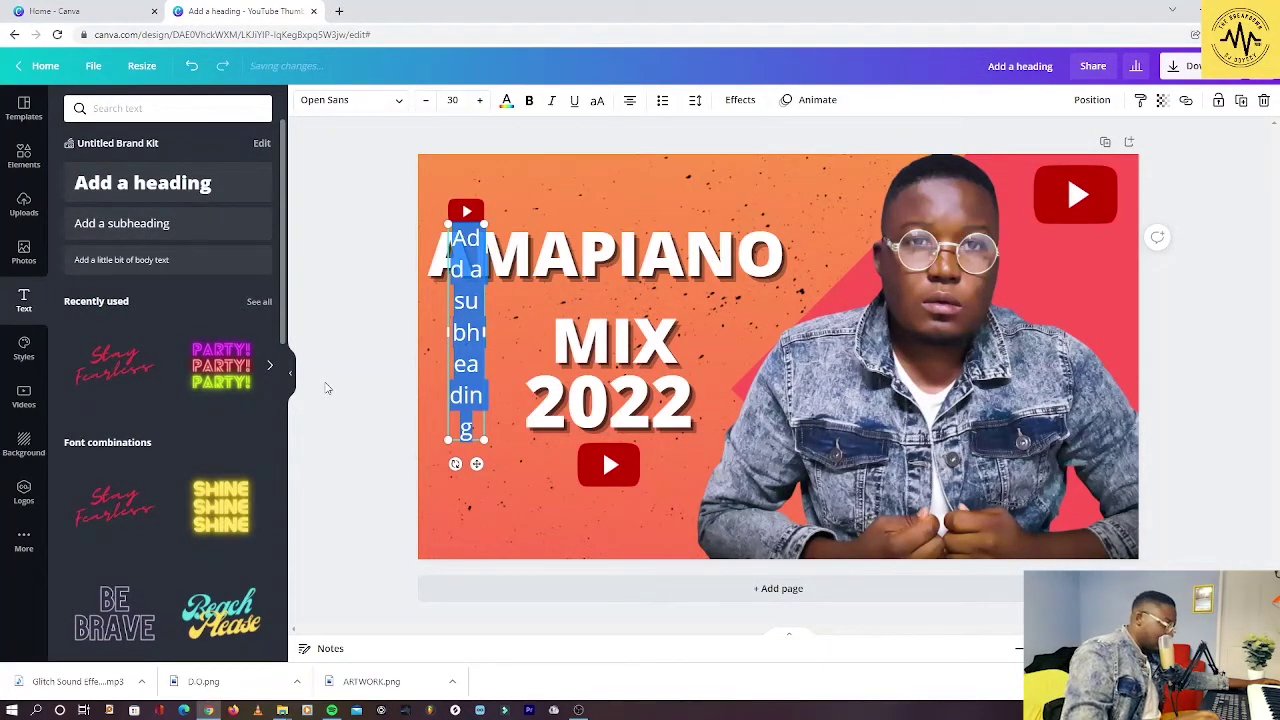
type("DJ O")
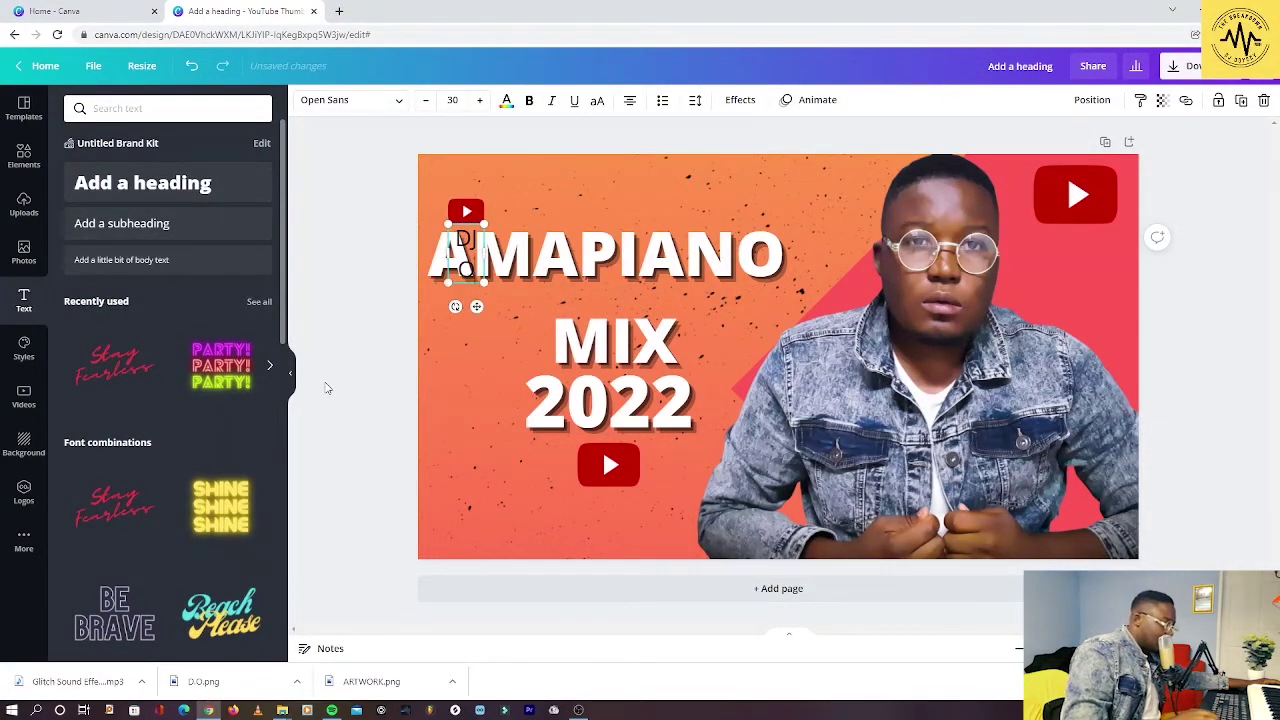
type("DYCCY")
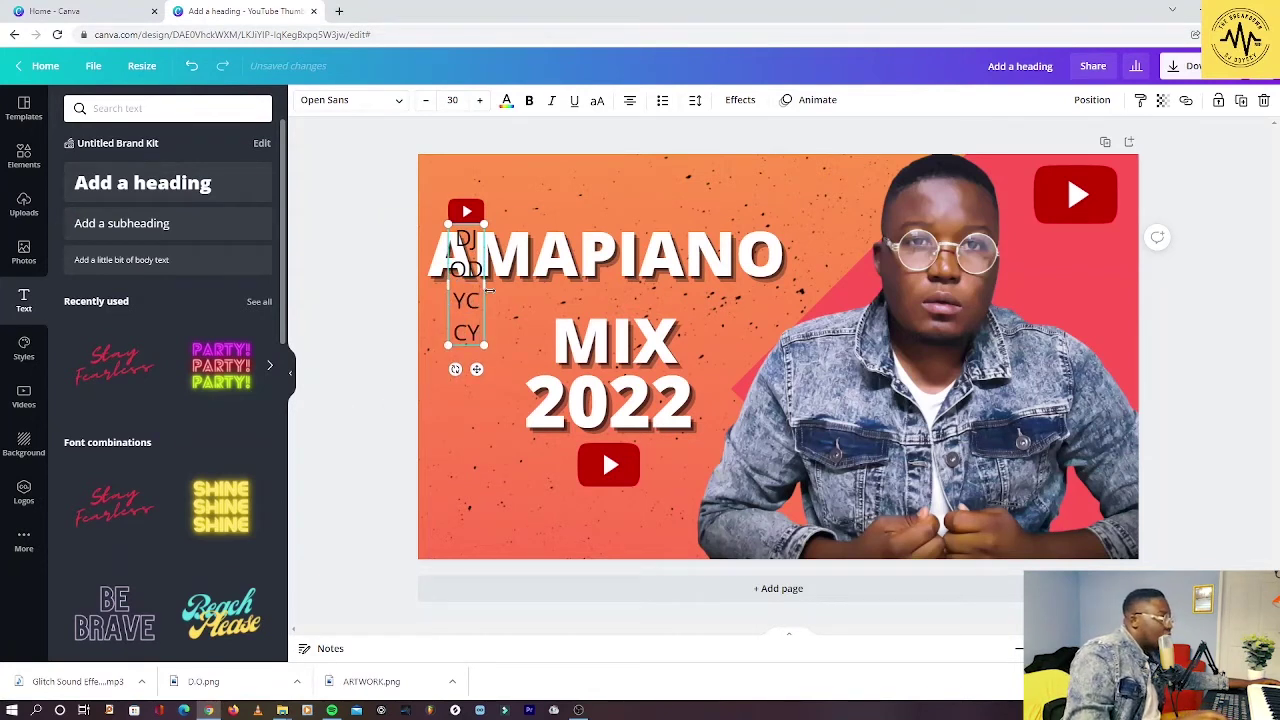
Fit DJ ODYCCY on one line, make it bold, and place it beside the top-left logo
left_click_drag(486, 283, 696, 287)
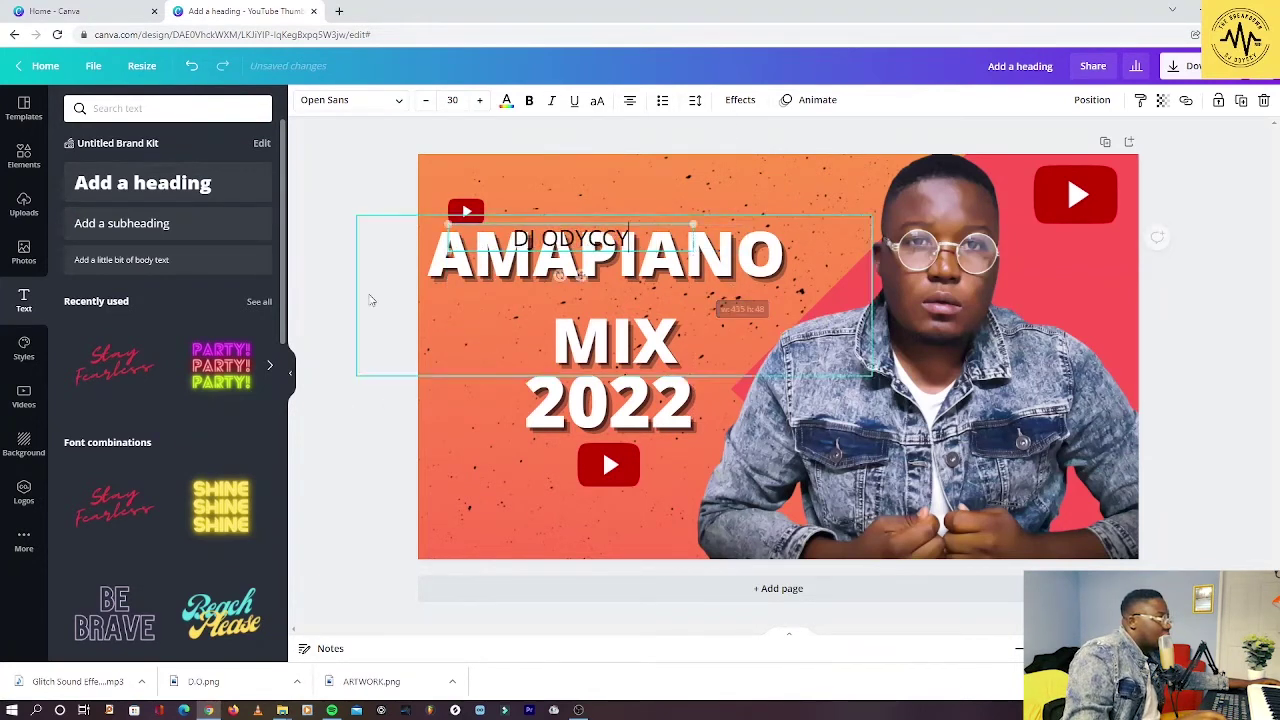
left_click(346, 357)
left_click_drag(528, 247, 534, 213)
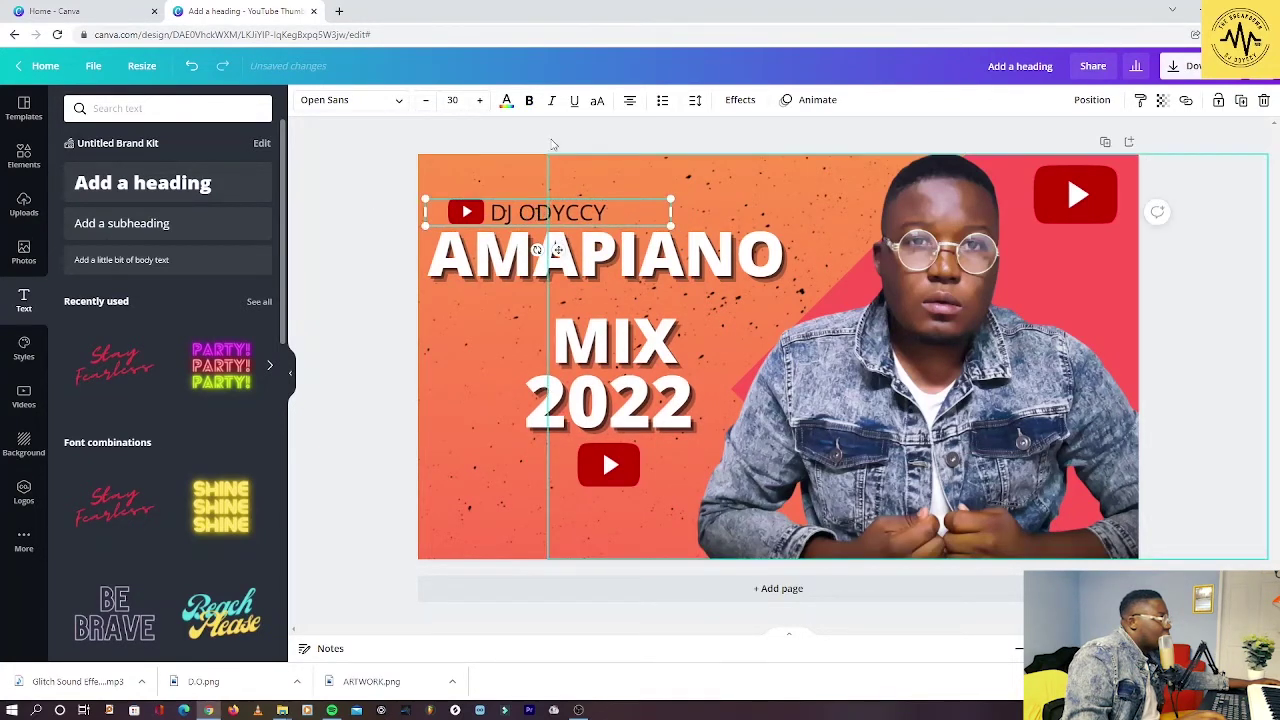
left_click(530, 104)
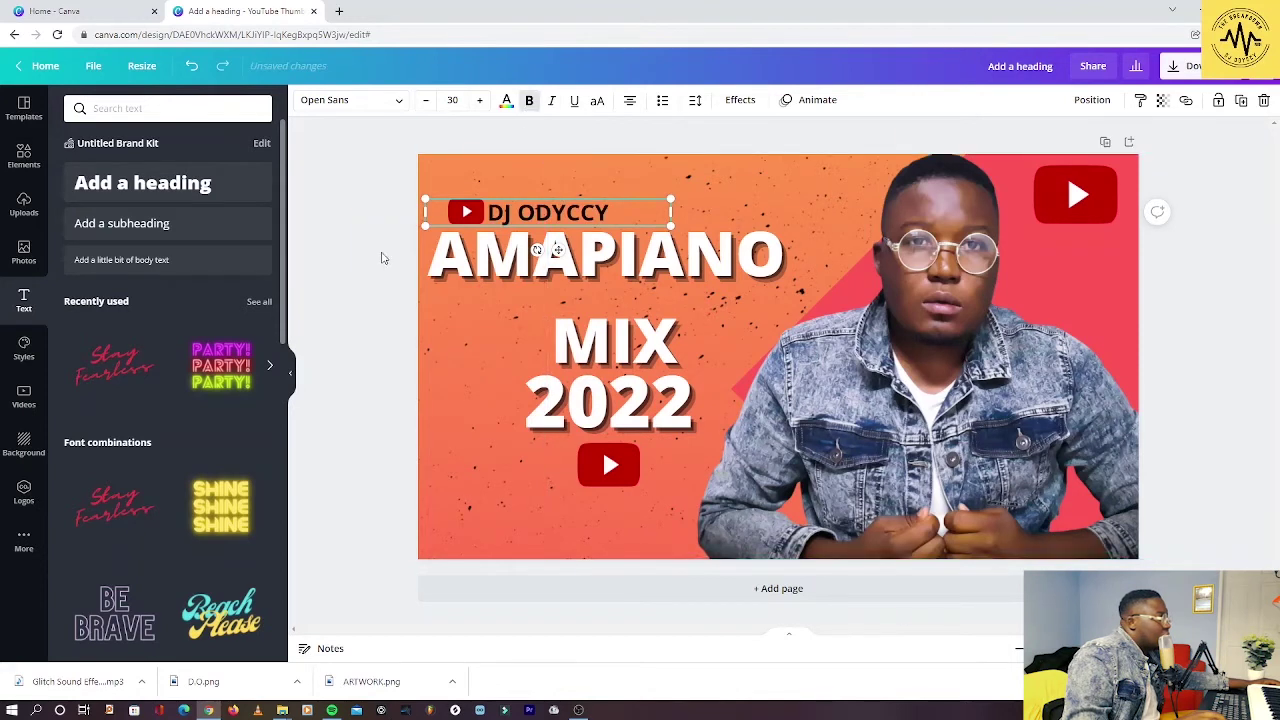
left_click(380, 254)
left_click_drag(563, 218, 570, 216)
Undo to return AMAPIANO MIX to one line and shift the portrait right
left_click(628, 342)
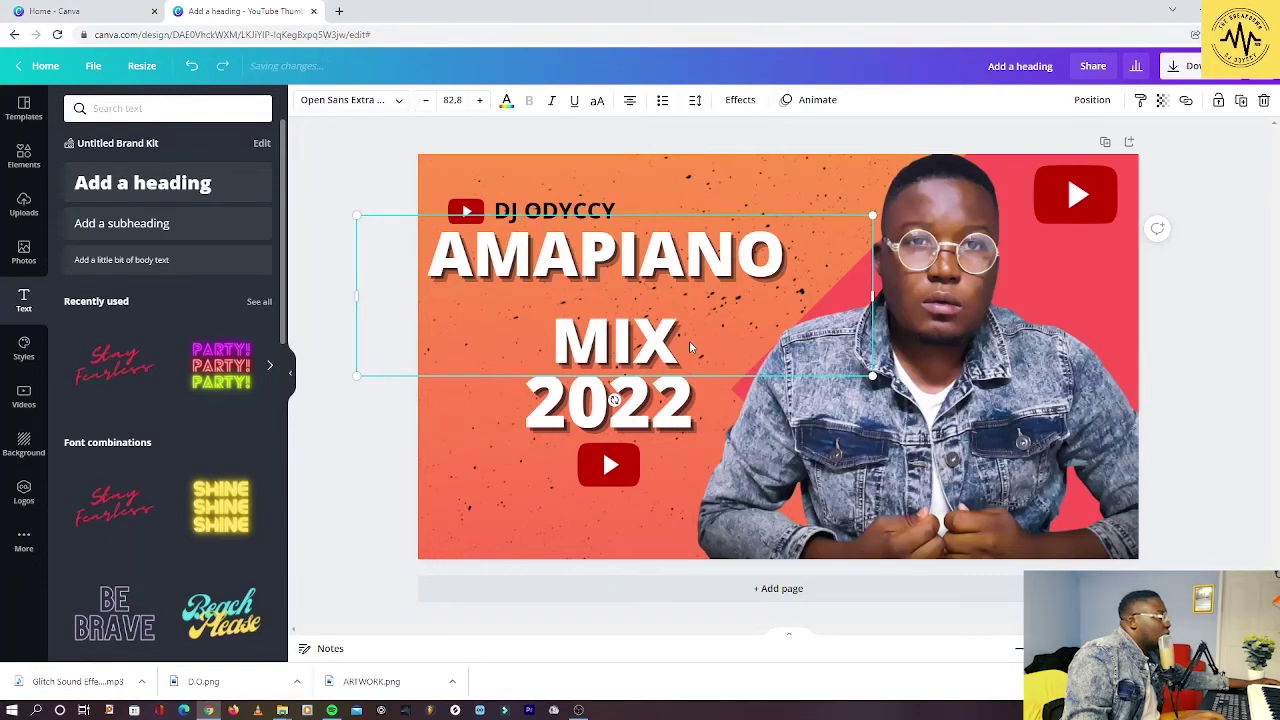
key("ctrl+z")
left_click_drag(950, 485, 990, 480)
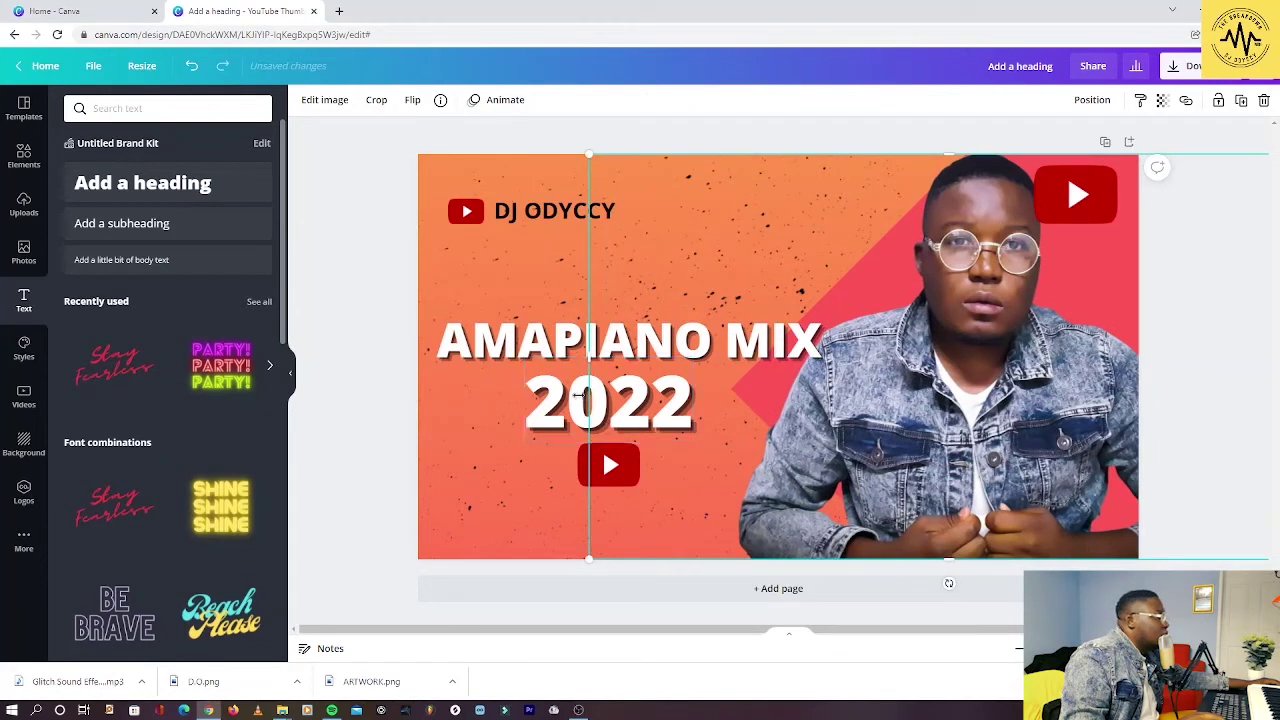
Move the portrait photo further to the right
left_click(592, 348)
left_click(588, 400)
left_click_drag(626, 363, 760, 380)
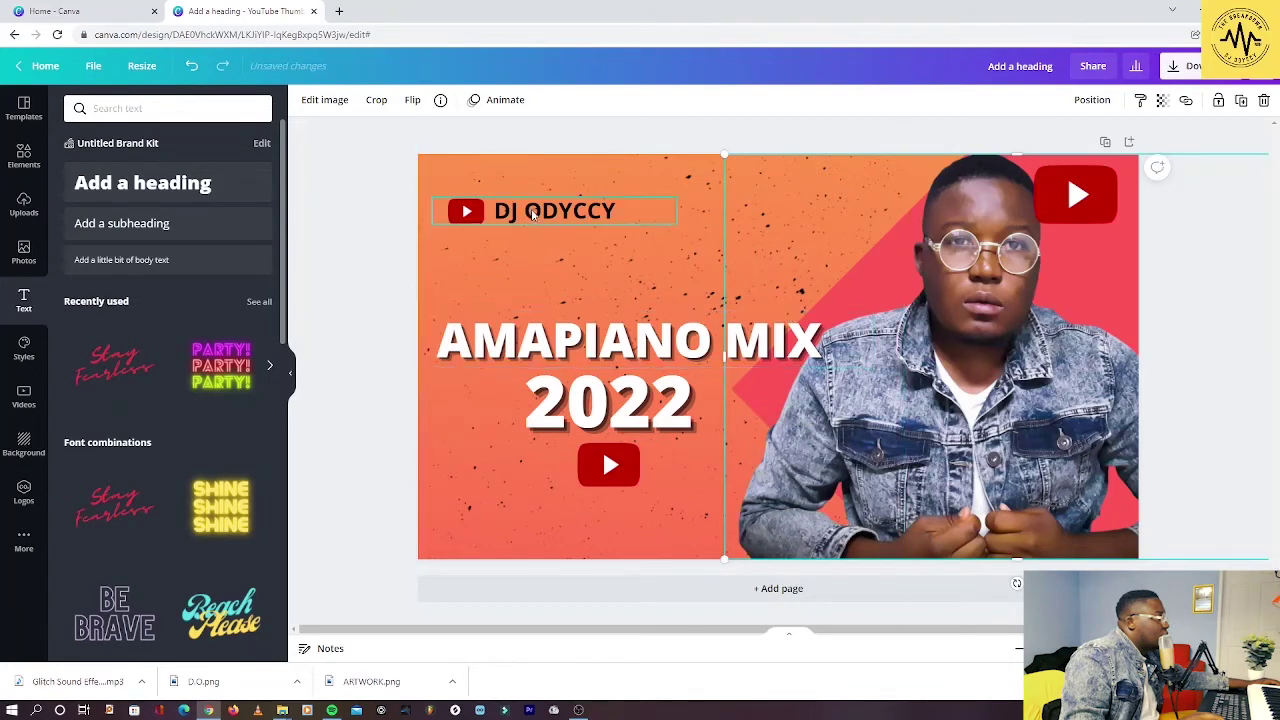
Place DJ ODYCCY and its YouTube logo above AMAPIANO MIX, and centre the play button under 2022
left_click_drag(536, 212, 628, 306)
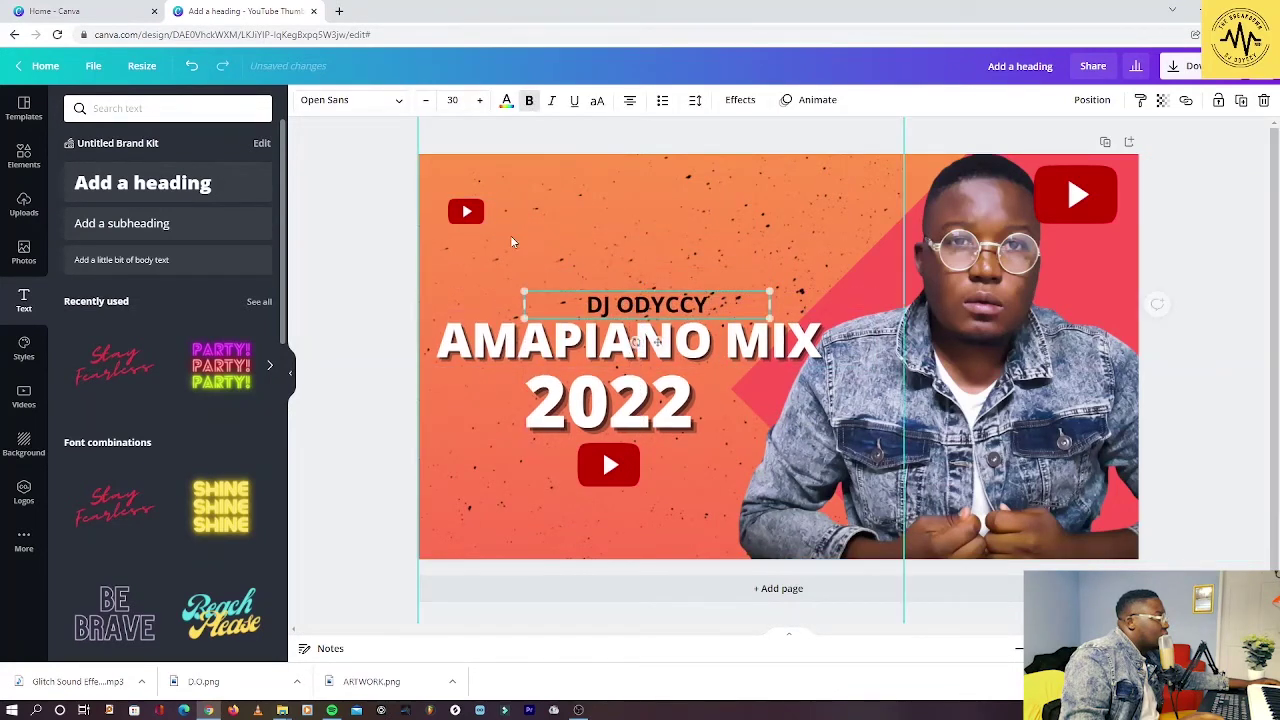
left_click_drag(468, 218, 605, 304)
left_click(376, 305)
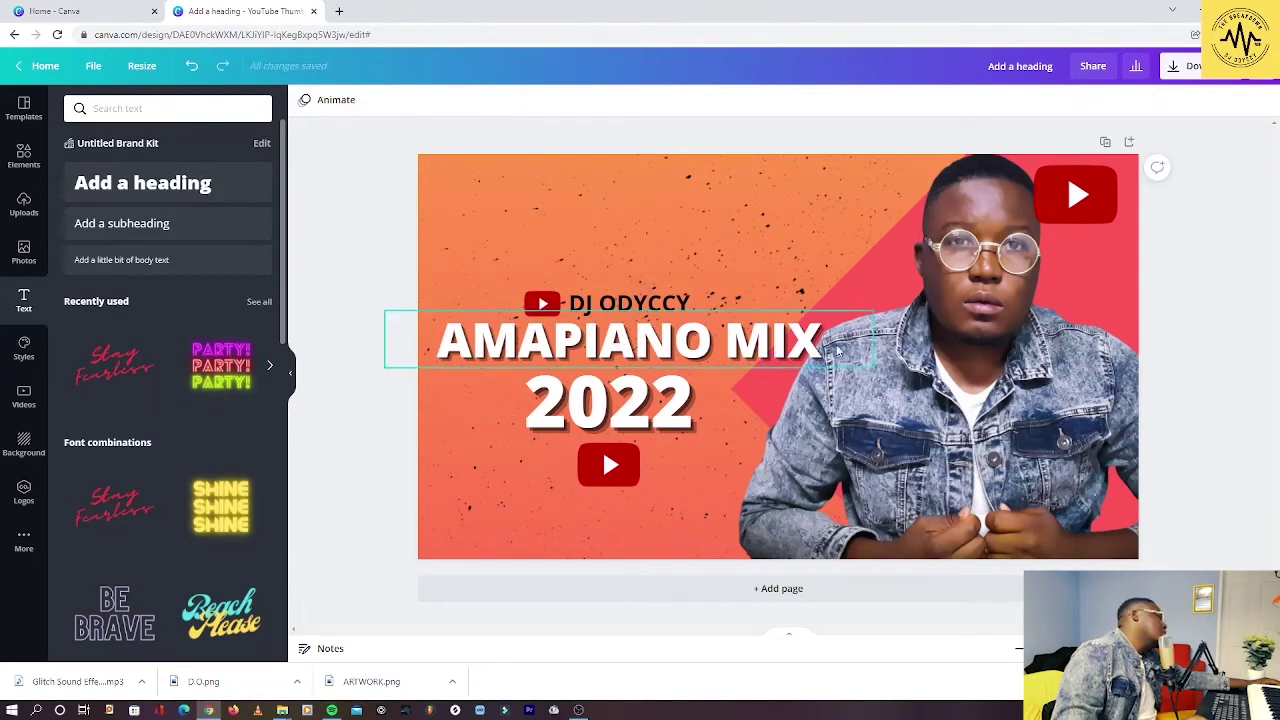
mouse_move(683, 365)
left_mouse_down()
mouse_move(666, 383)
mouse_move(678, 369)
left_mouse_up()
left_click_drag(632, 466, 637, 450)
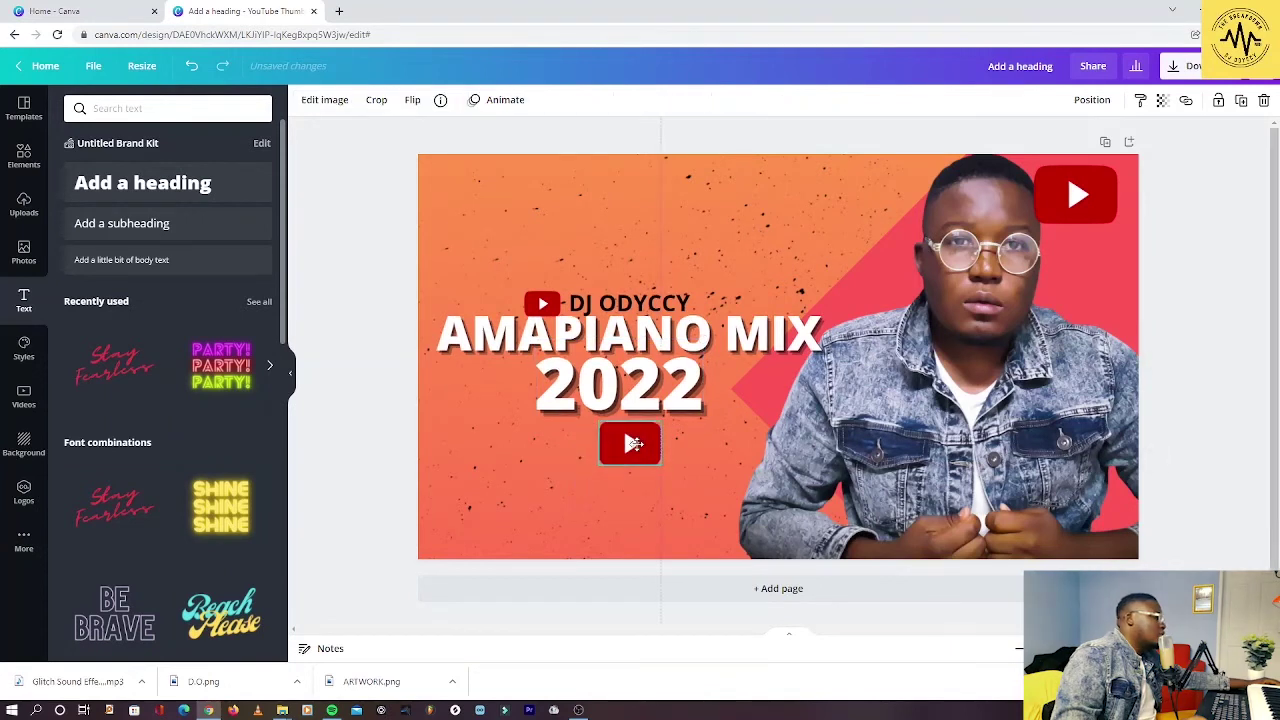